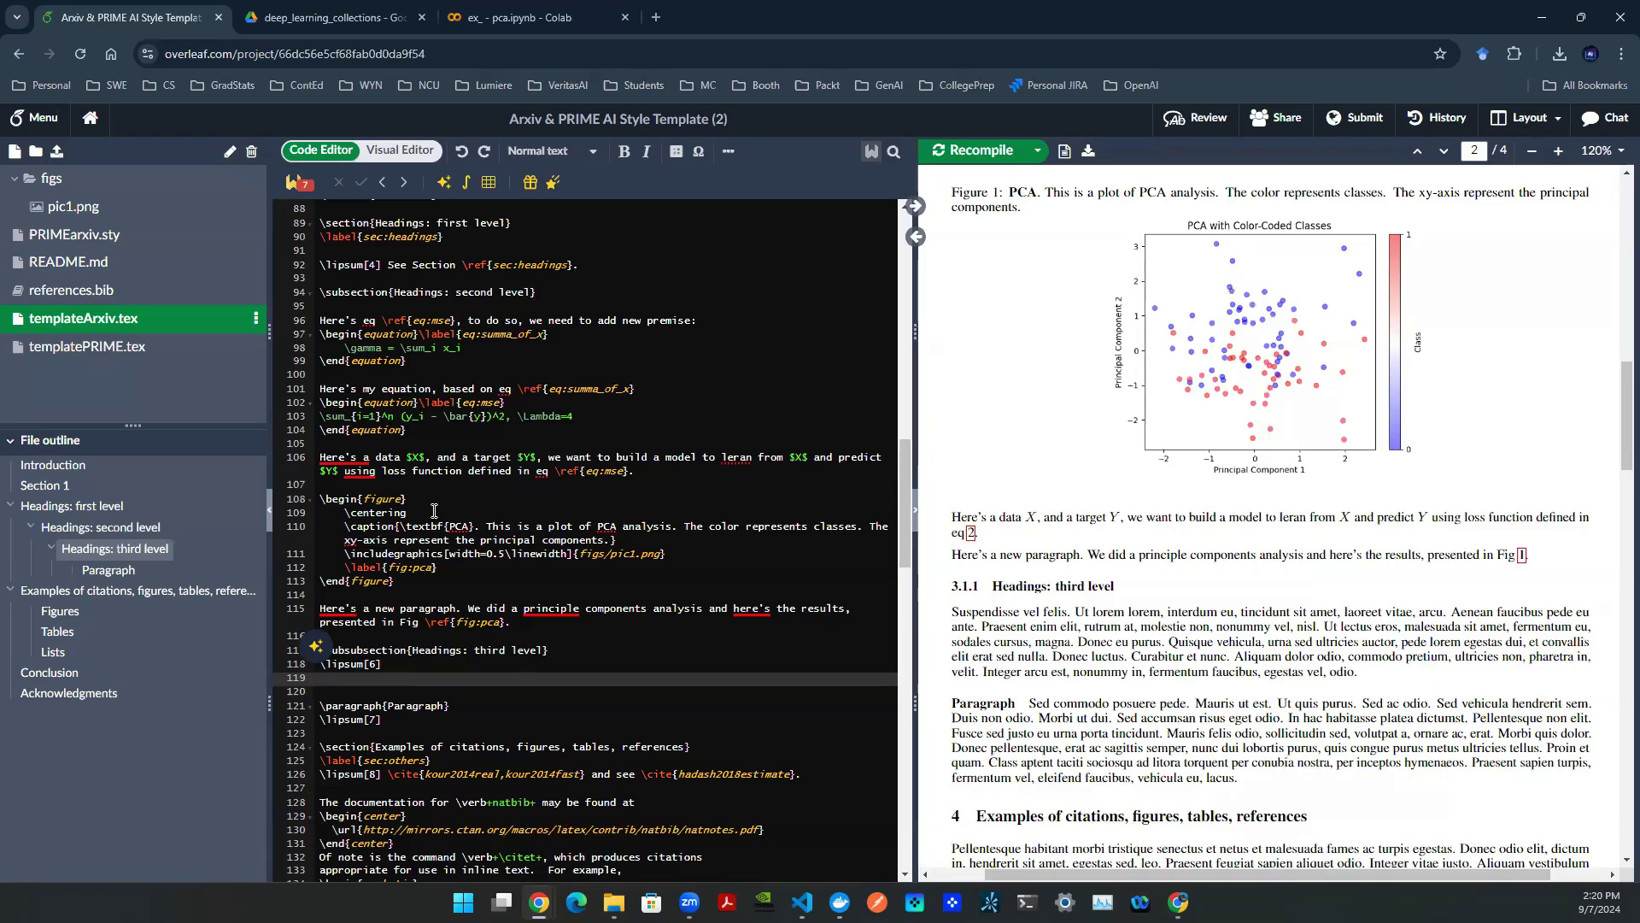
- Copy all the PCA scatter-plot code from the Colab plotting cell, then return to Overleaf
{"action": "left_click_drag", "start_coordinate": [424, 485], "coordinate": [451, 593]}
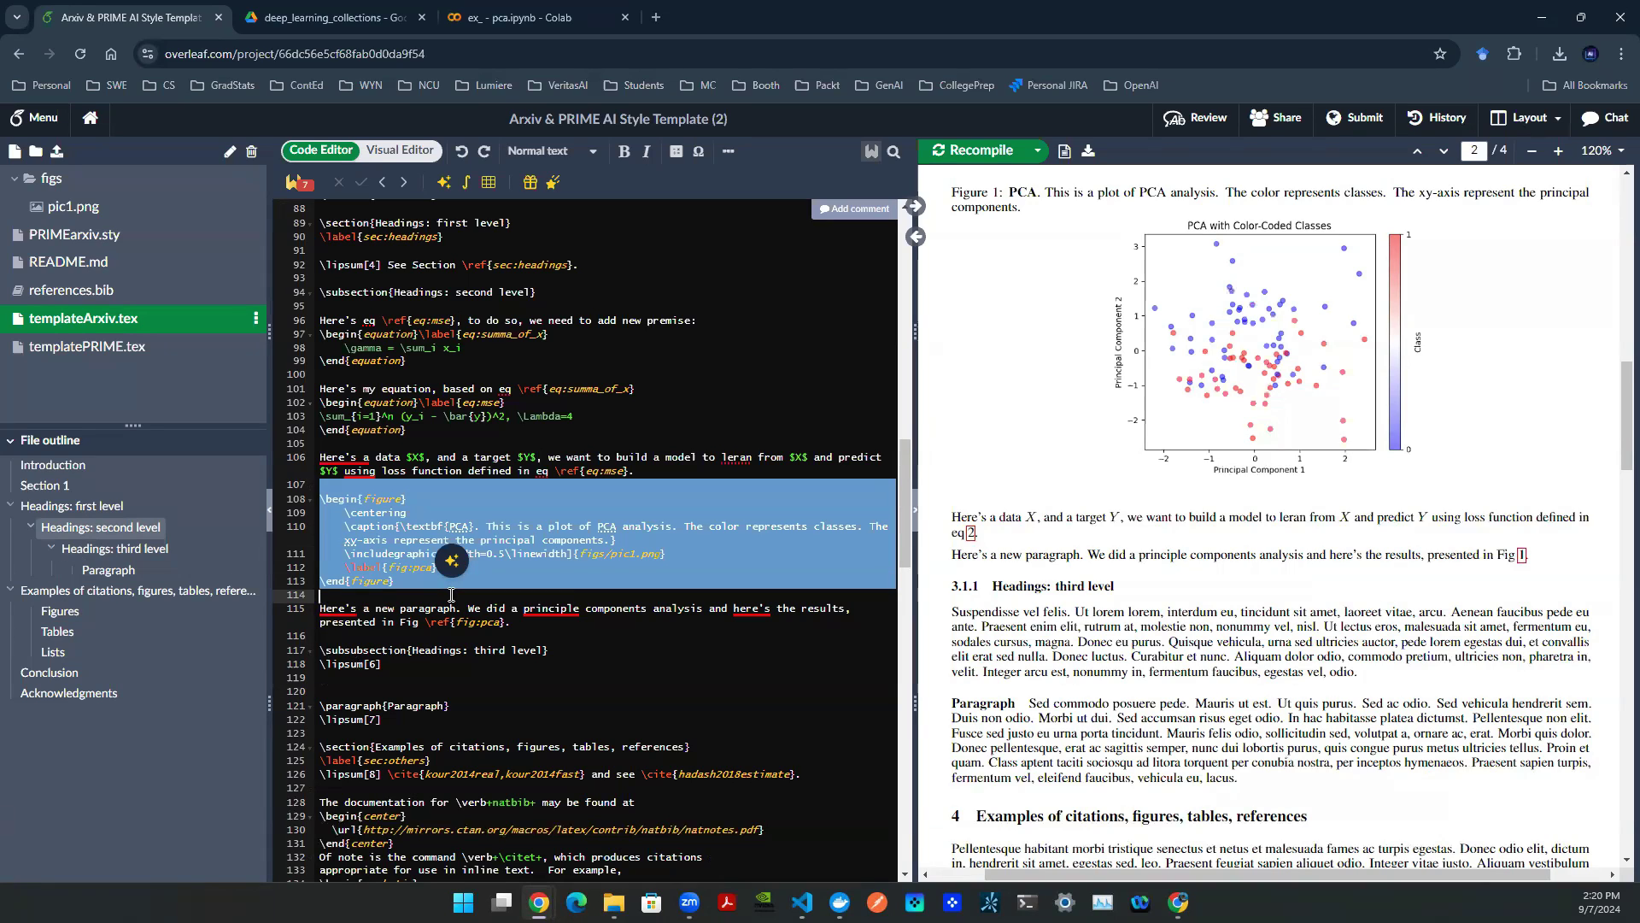
{"action": "left_click", "coordinate": [451, 593]}
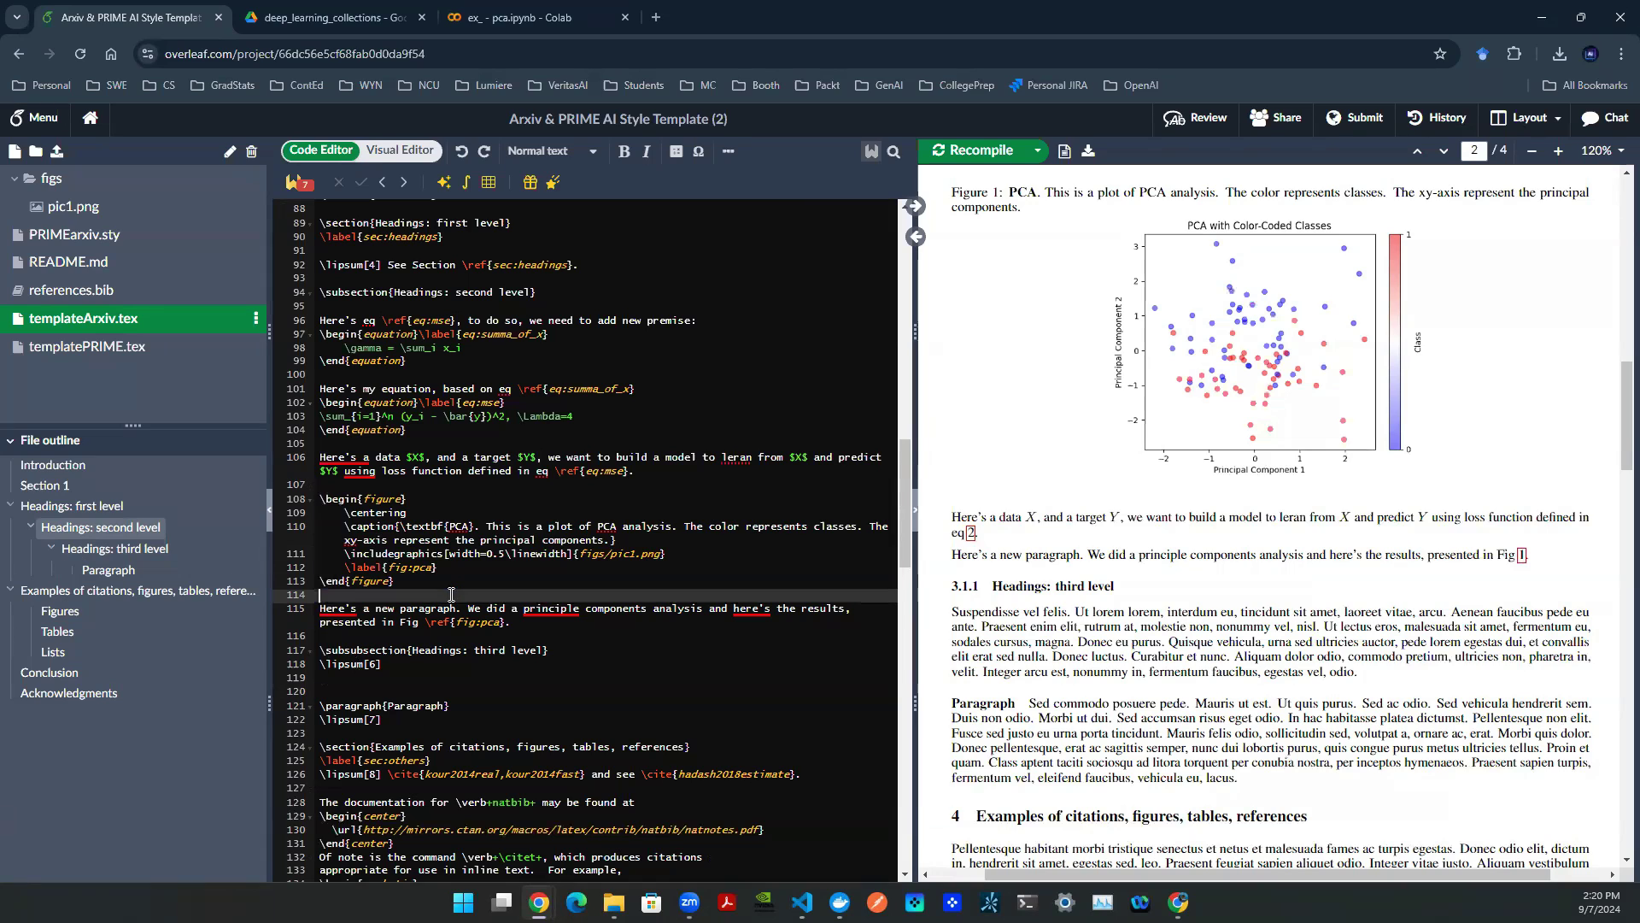
{"action": "left_click", "coordinate": [521, 17]}
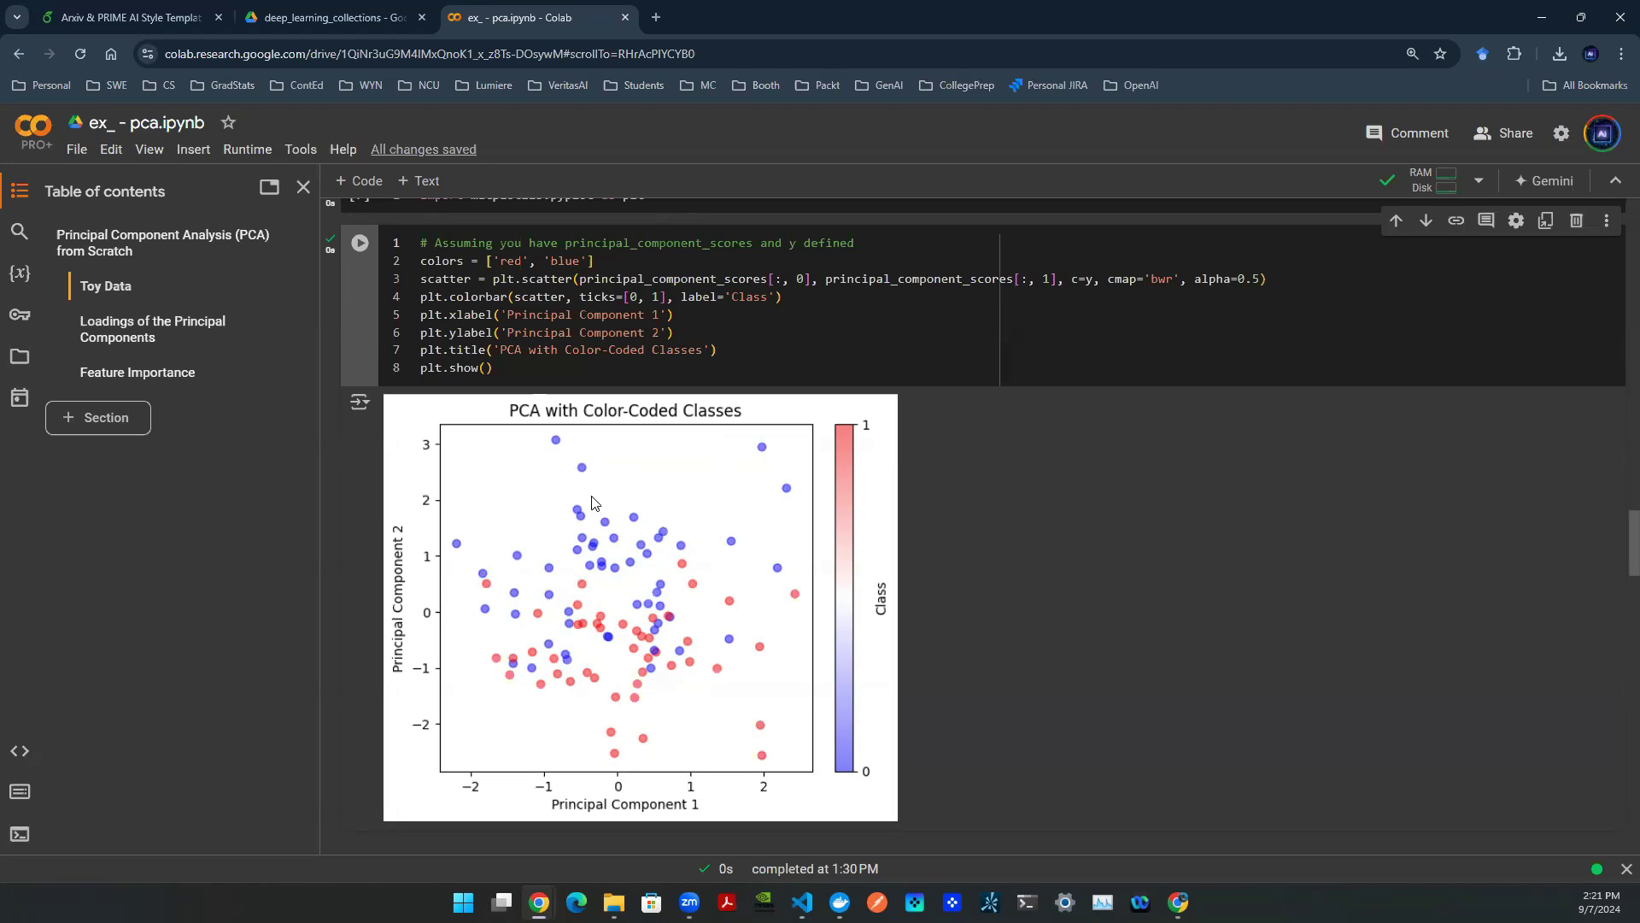
{"action": "left_click_drag", "start_coordinate": [494, 368], "coordinate": [423, 238]}
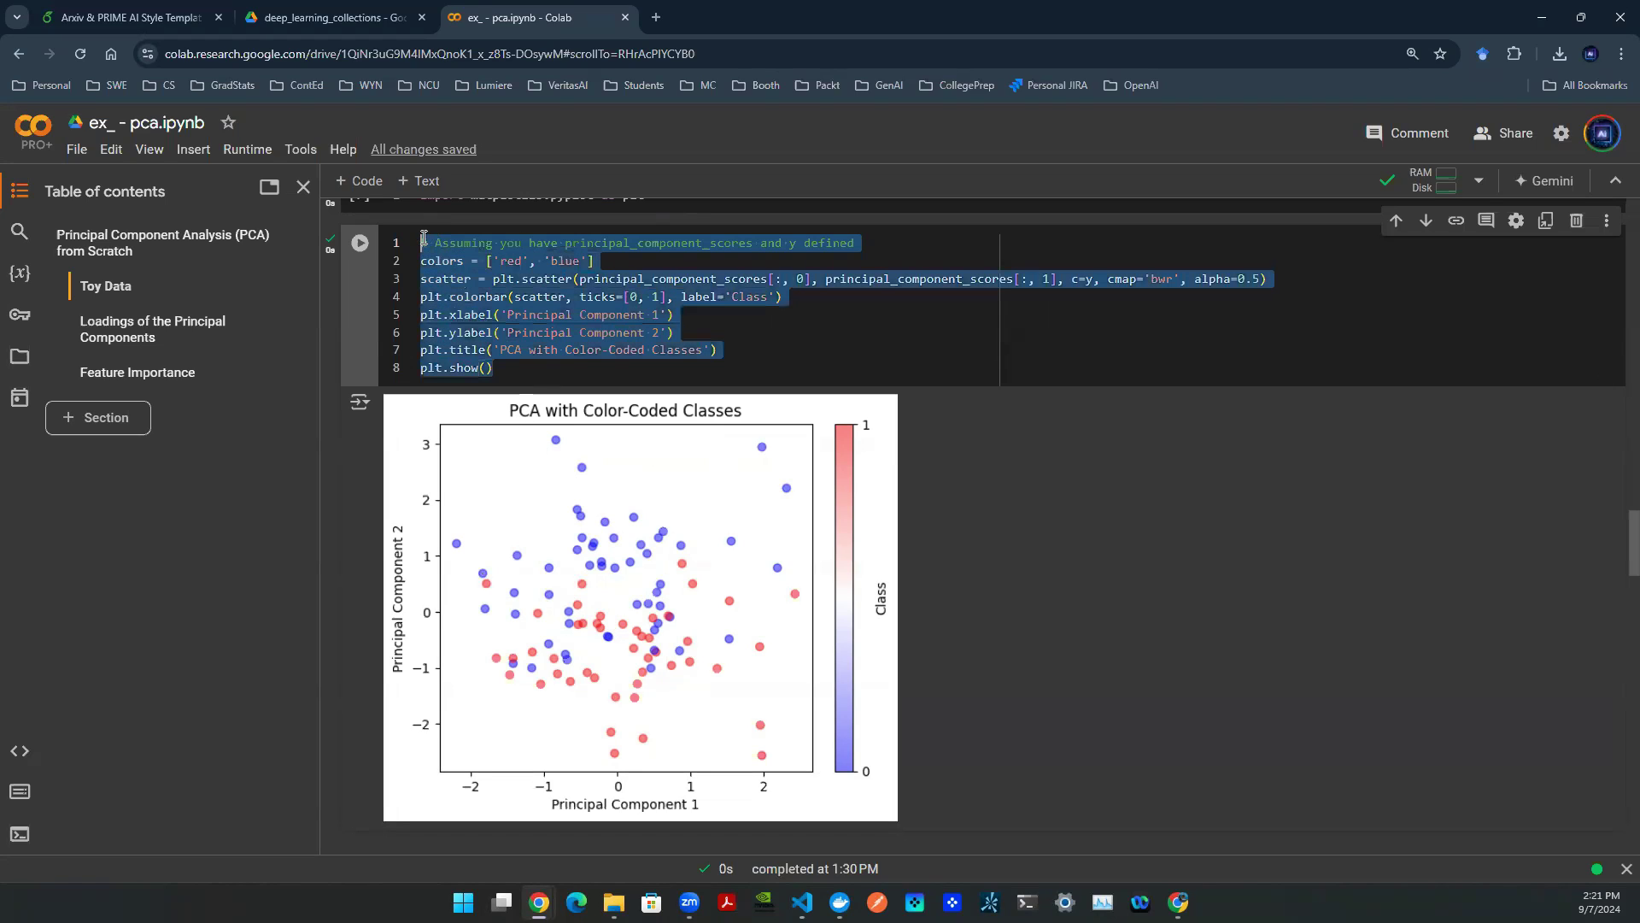
{"action": "left_click_drag", "start_coordinate": [494, 368], "coordinate": [422, 234]}
{"action": "left_click", "coordinate": [425, 241]}
{"action": "key", "text": "ctrl+a"}
{"action": "key", "text": "ctrl+c"}
{"action": "key", "text": "ctrl+1"}
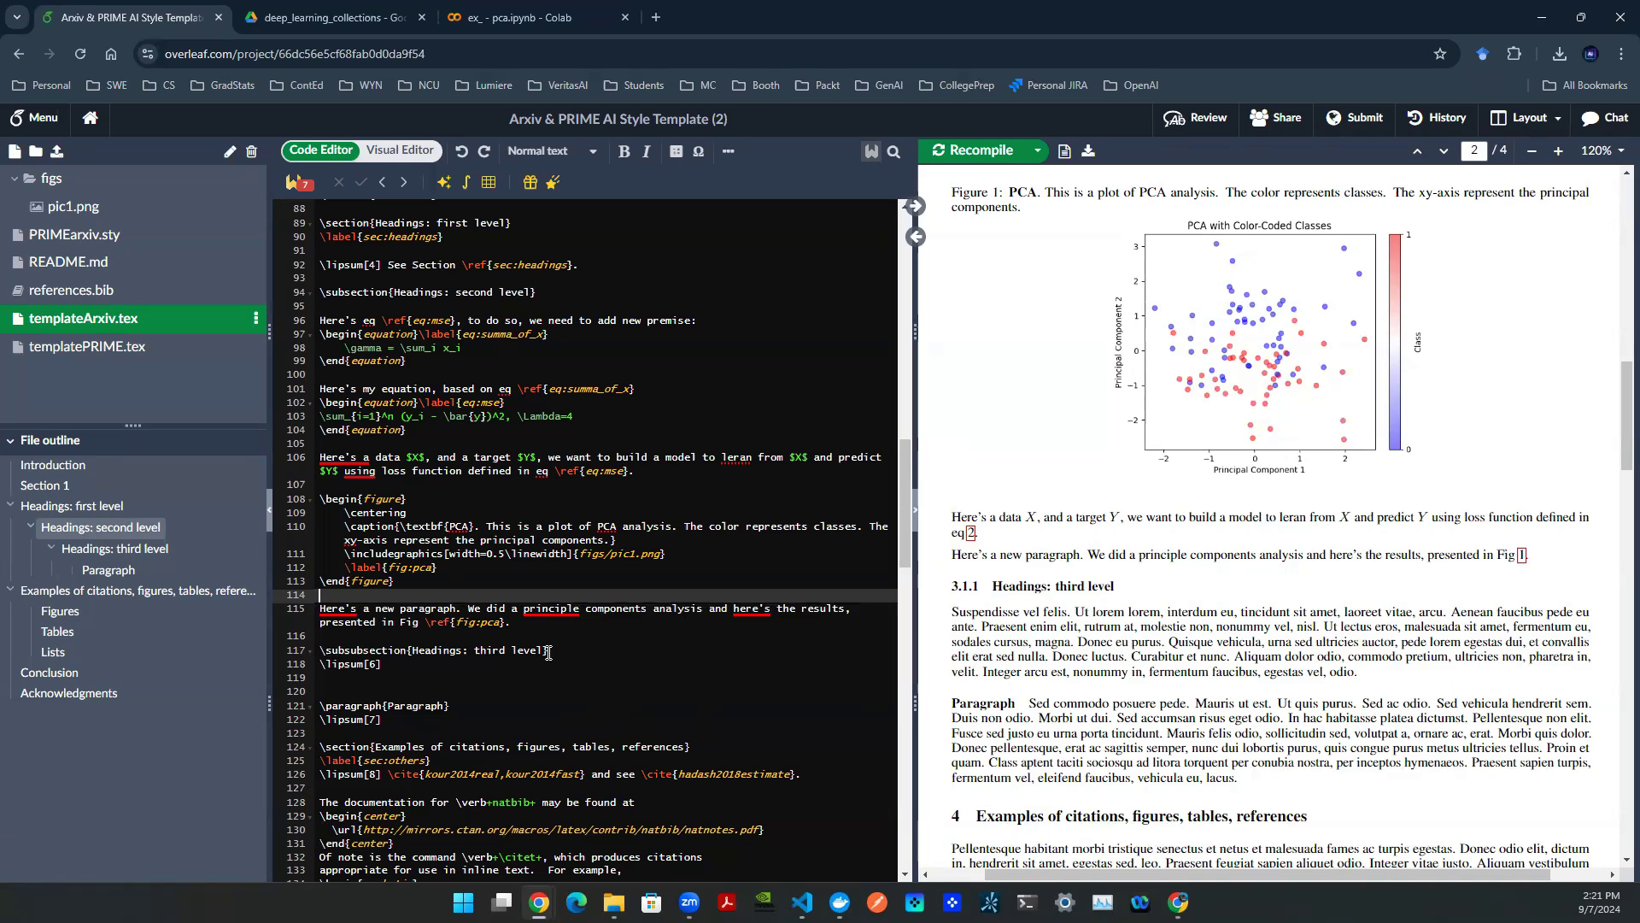
- Paste the Colab plotting code on a new line after the \ref{fig:pca} paragraph
{"action": "left_click", "coordinate": [526, 627]}
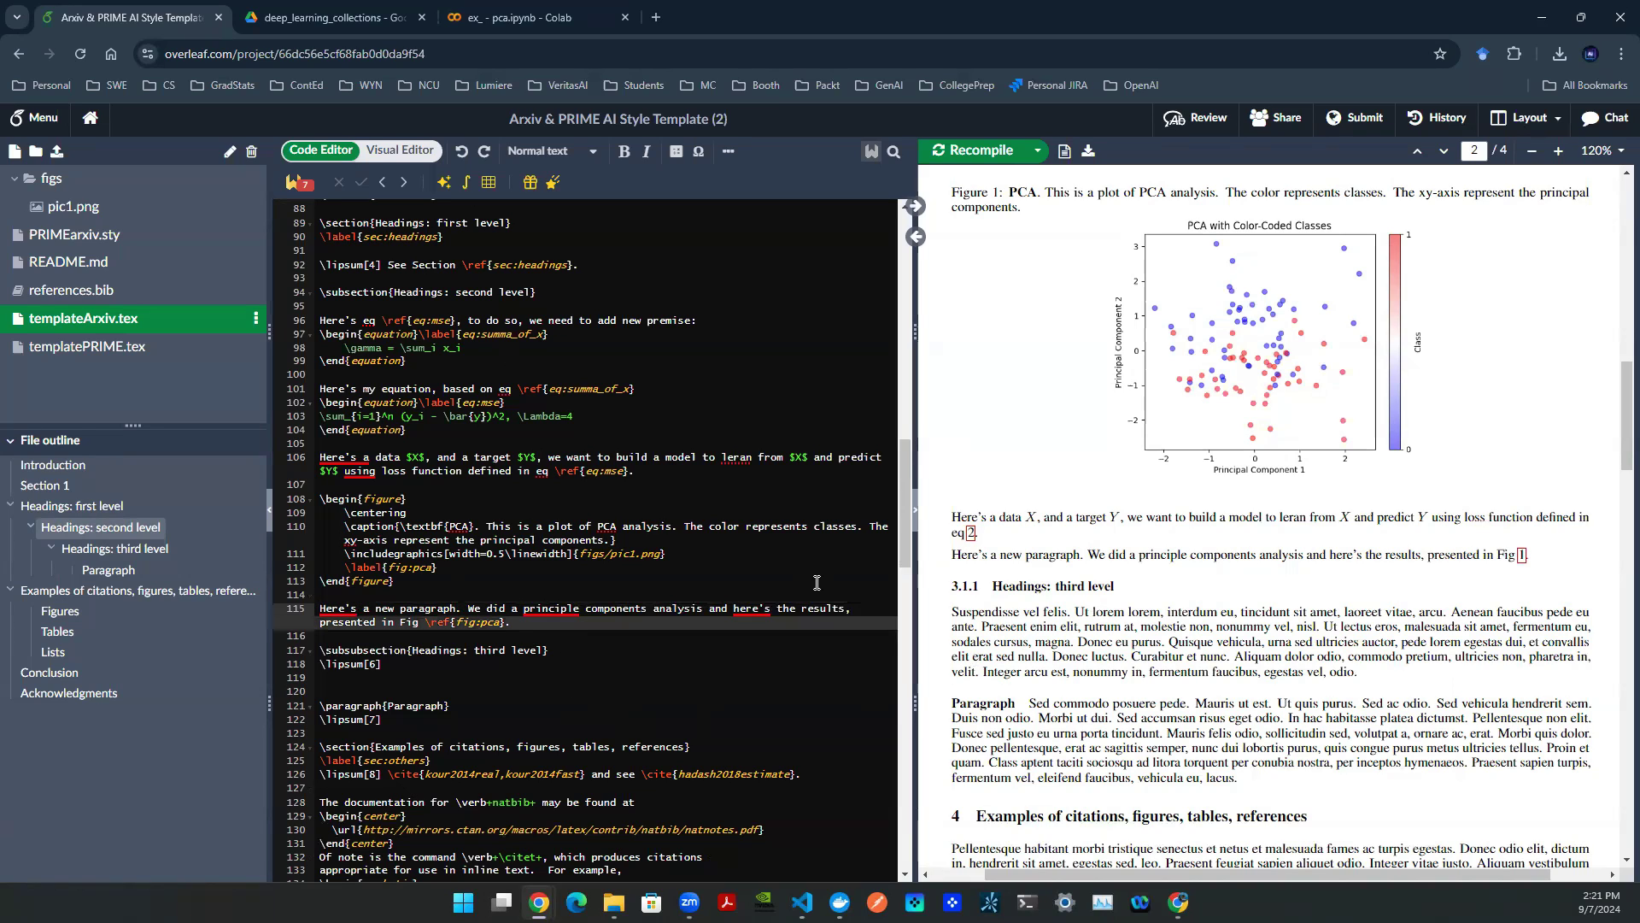
{"action": "key", "text": "Return"}
{"action": "key", "text": "Return"}
{"action": "key", "text": "ctrl+v"}
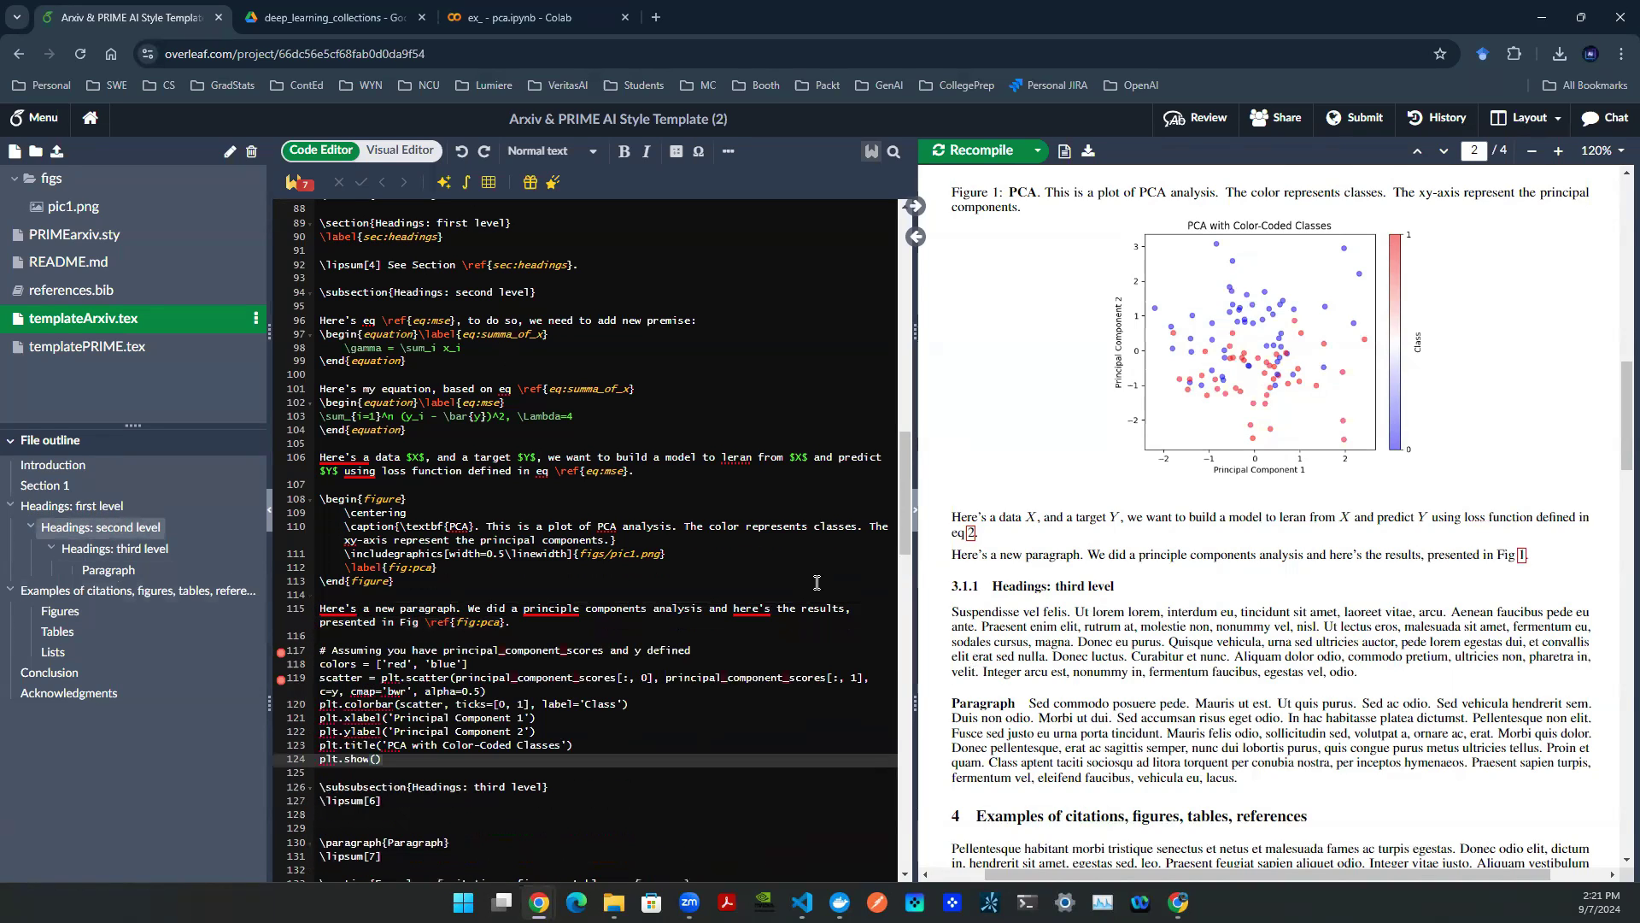
{"action": "scroll", "coordinate": [713, 607], "scroll_direction": "down", "scroll_amount": 1}
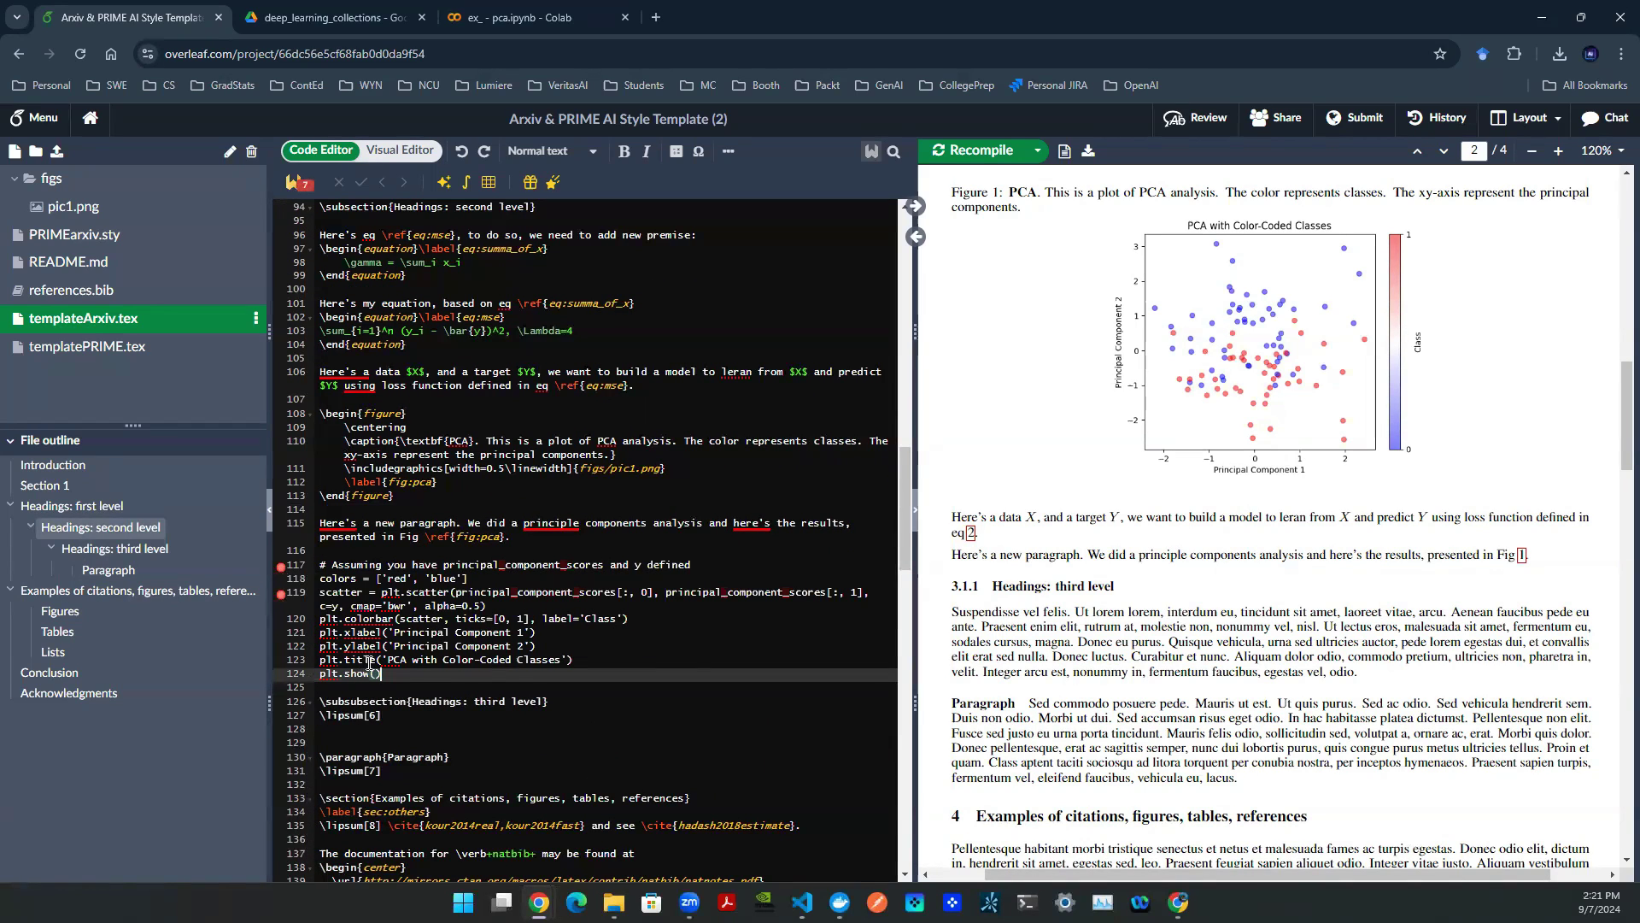
- Review the AI suggestions for the pasted code and dismiss them without applying
{"action": "left_click", "coordinate": [384, 620]}
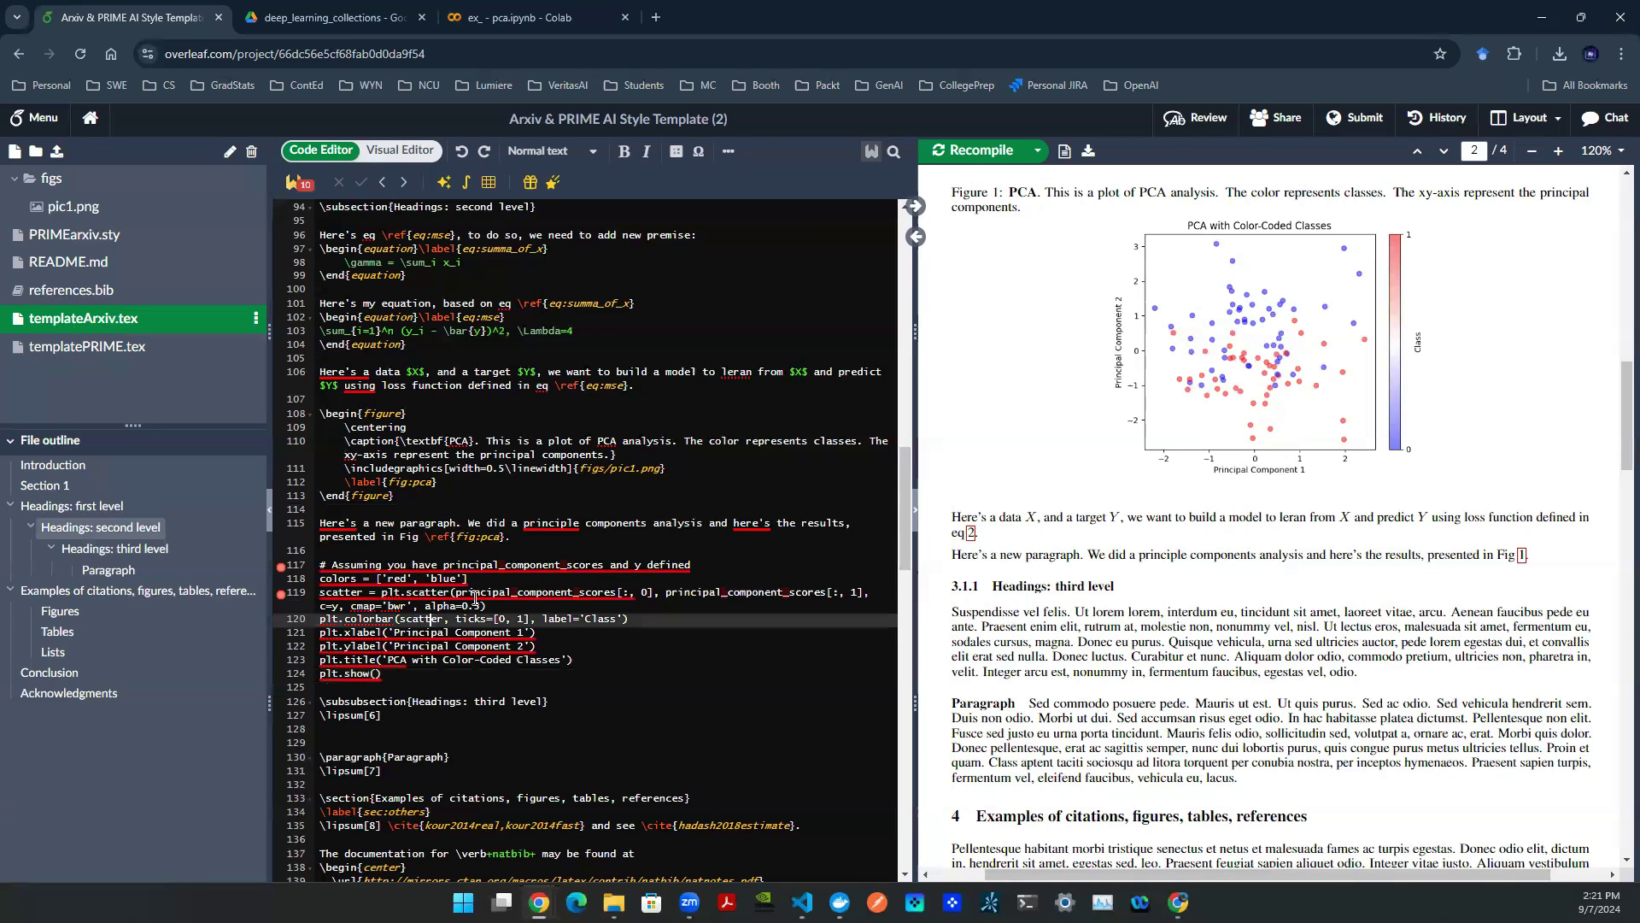
{"action": "left_click", "coordinate": [499, 568]}
{"action": "left_click", "coordinate": [538, 580]}
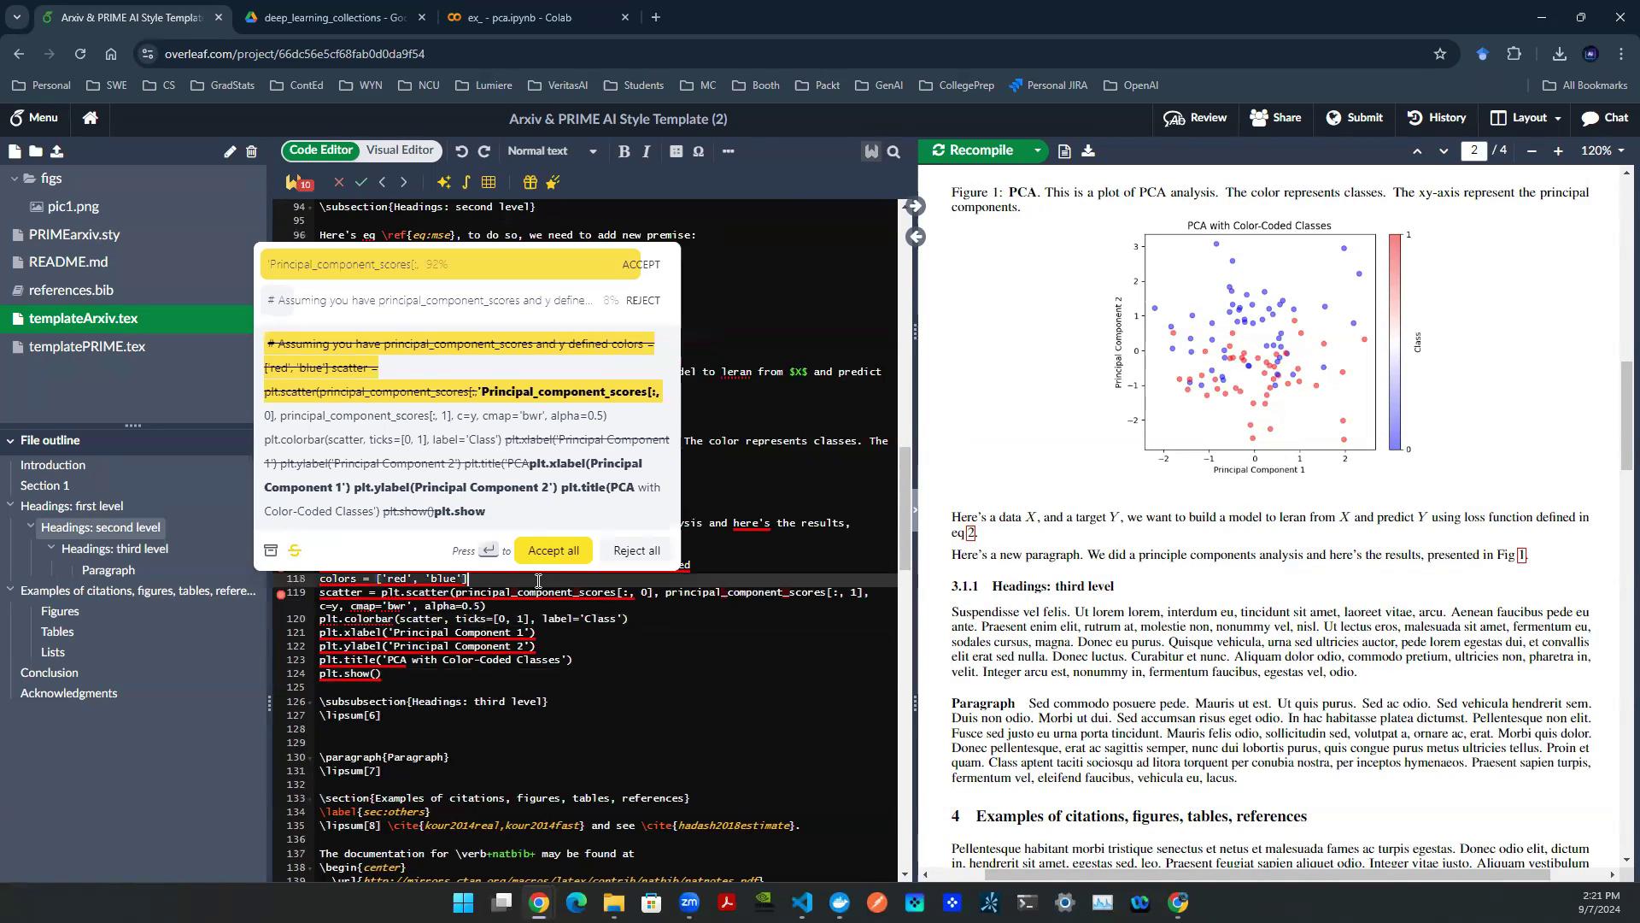
{"action": "left_click", "coordinate": [639, 647]}
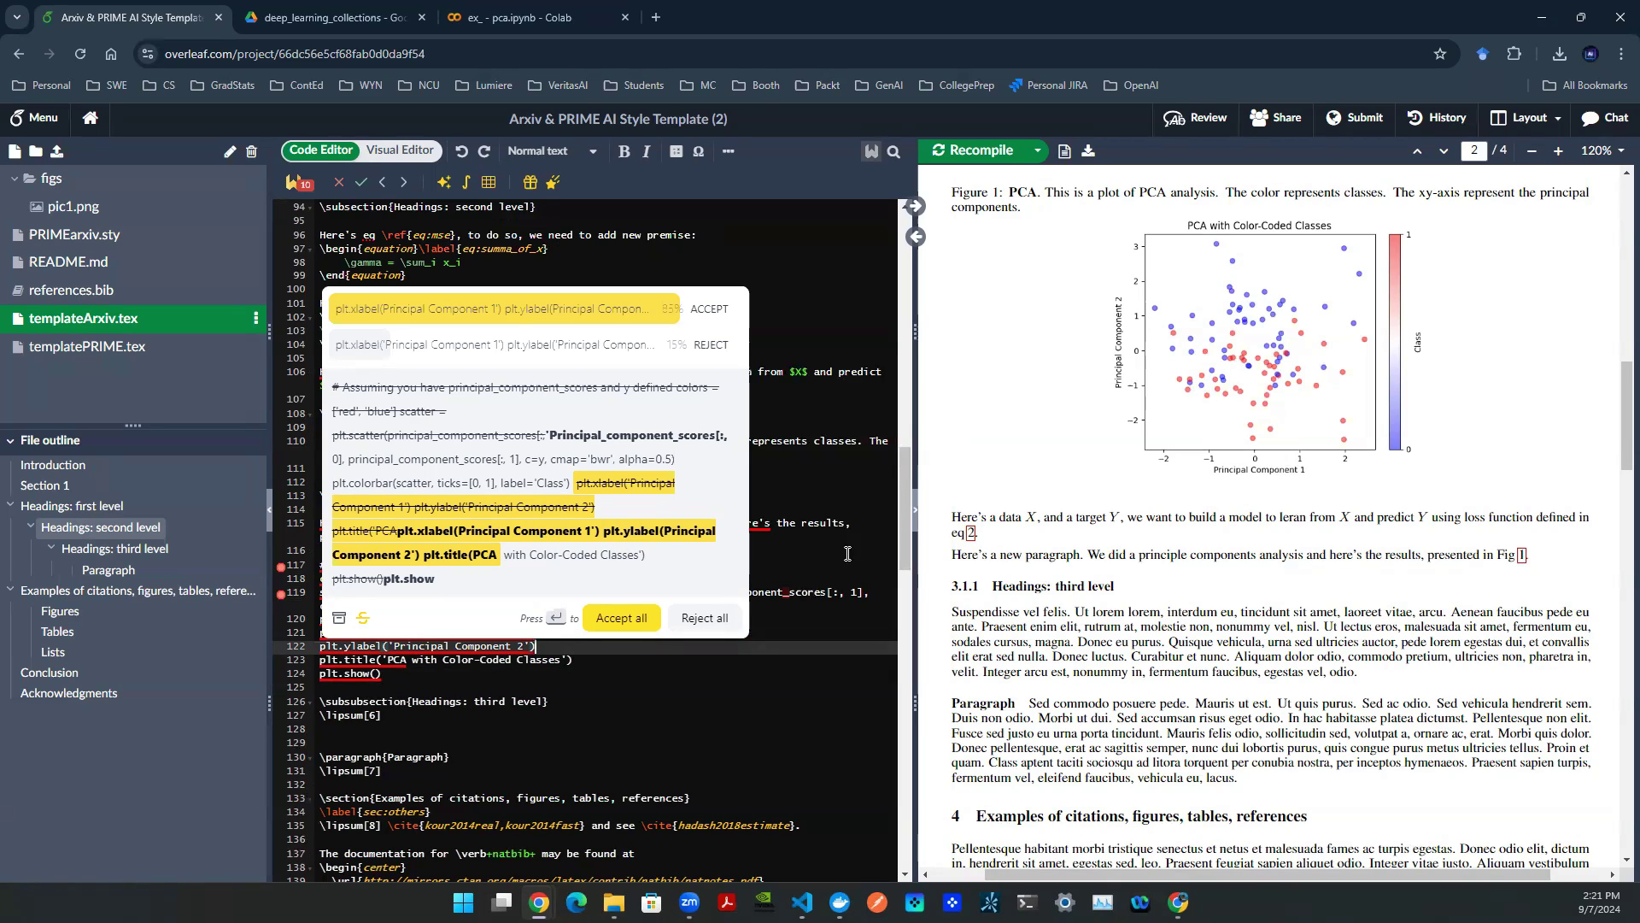
{"action": "left_click", "coordinate": [414, 676]}
{"action": "left_click_drag", "start_coordinate": [413, 676], "coordinate": [318, 565]}
{"action": "left_click", "coordinate": [393, 677]}
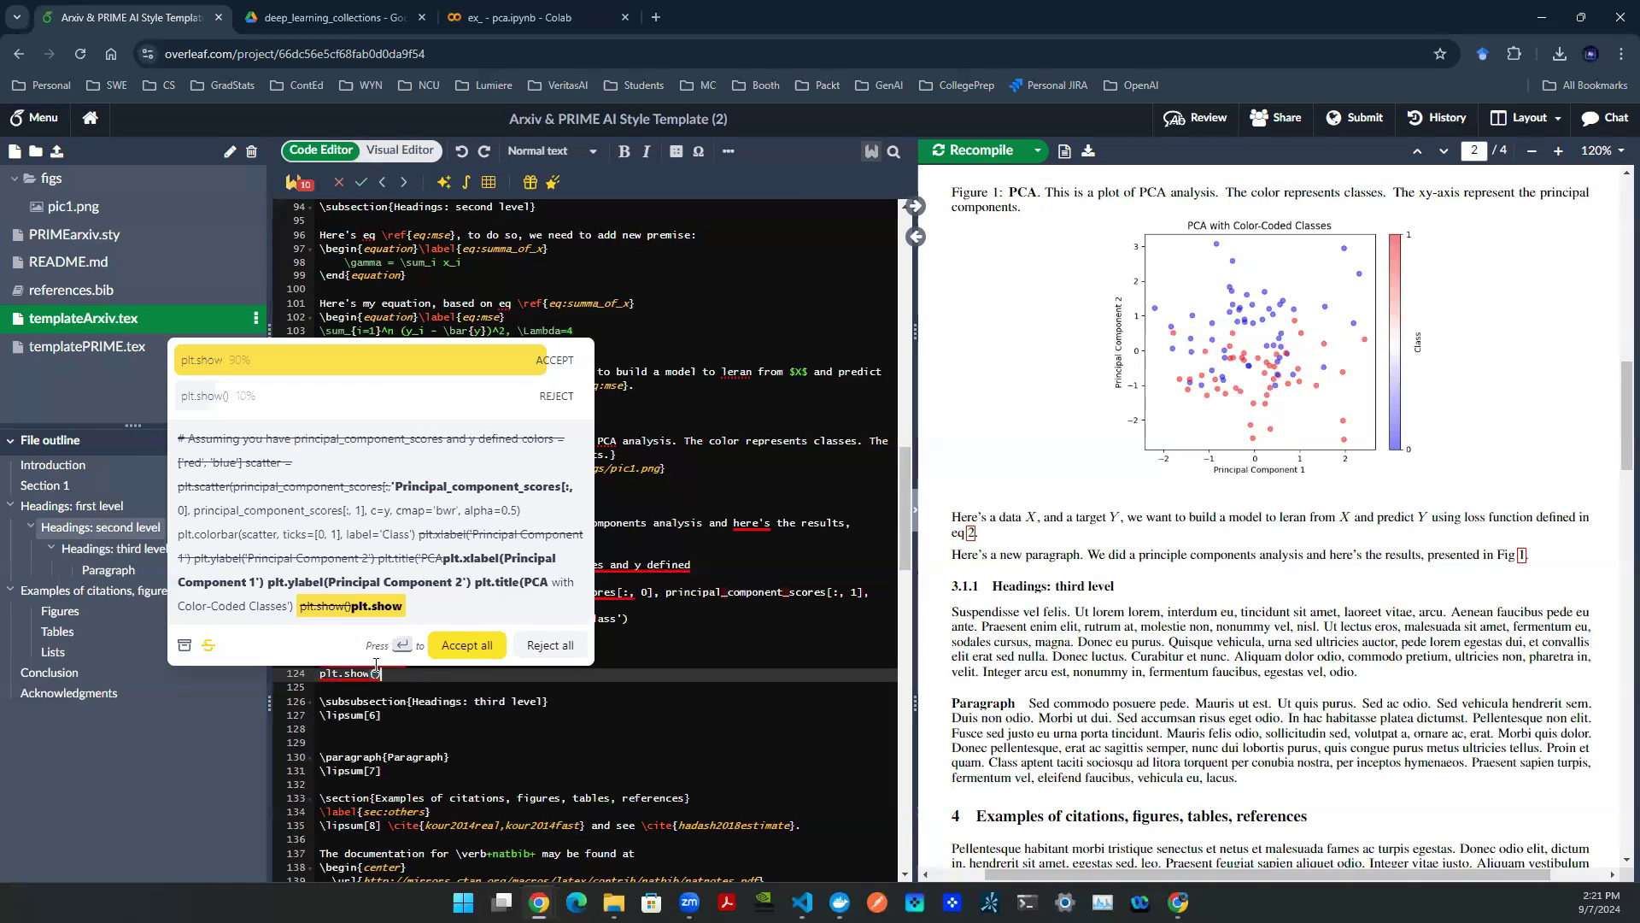
{"action": "left_click", "coordinate": [704, 715]}
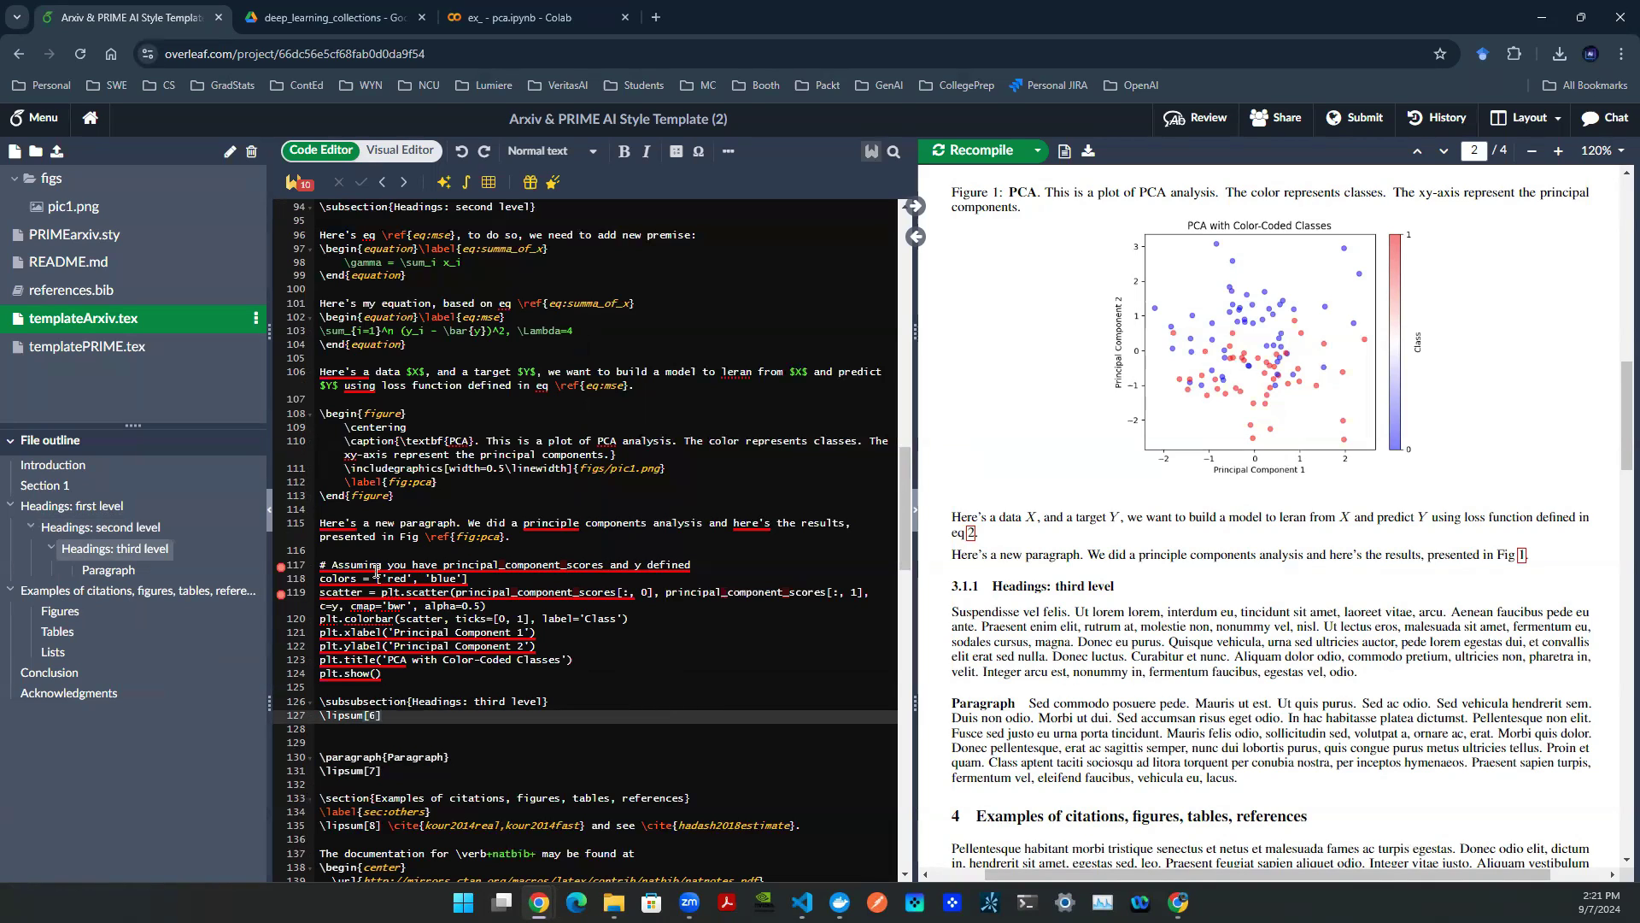
- Recompile and inspect the pasted code rendered as garbled text in the PDF
{"action": "left_click", "coordinate": [995, 147]}
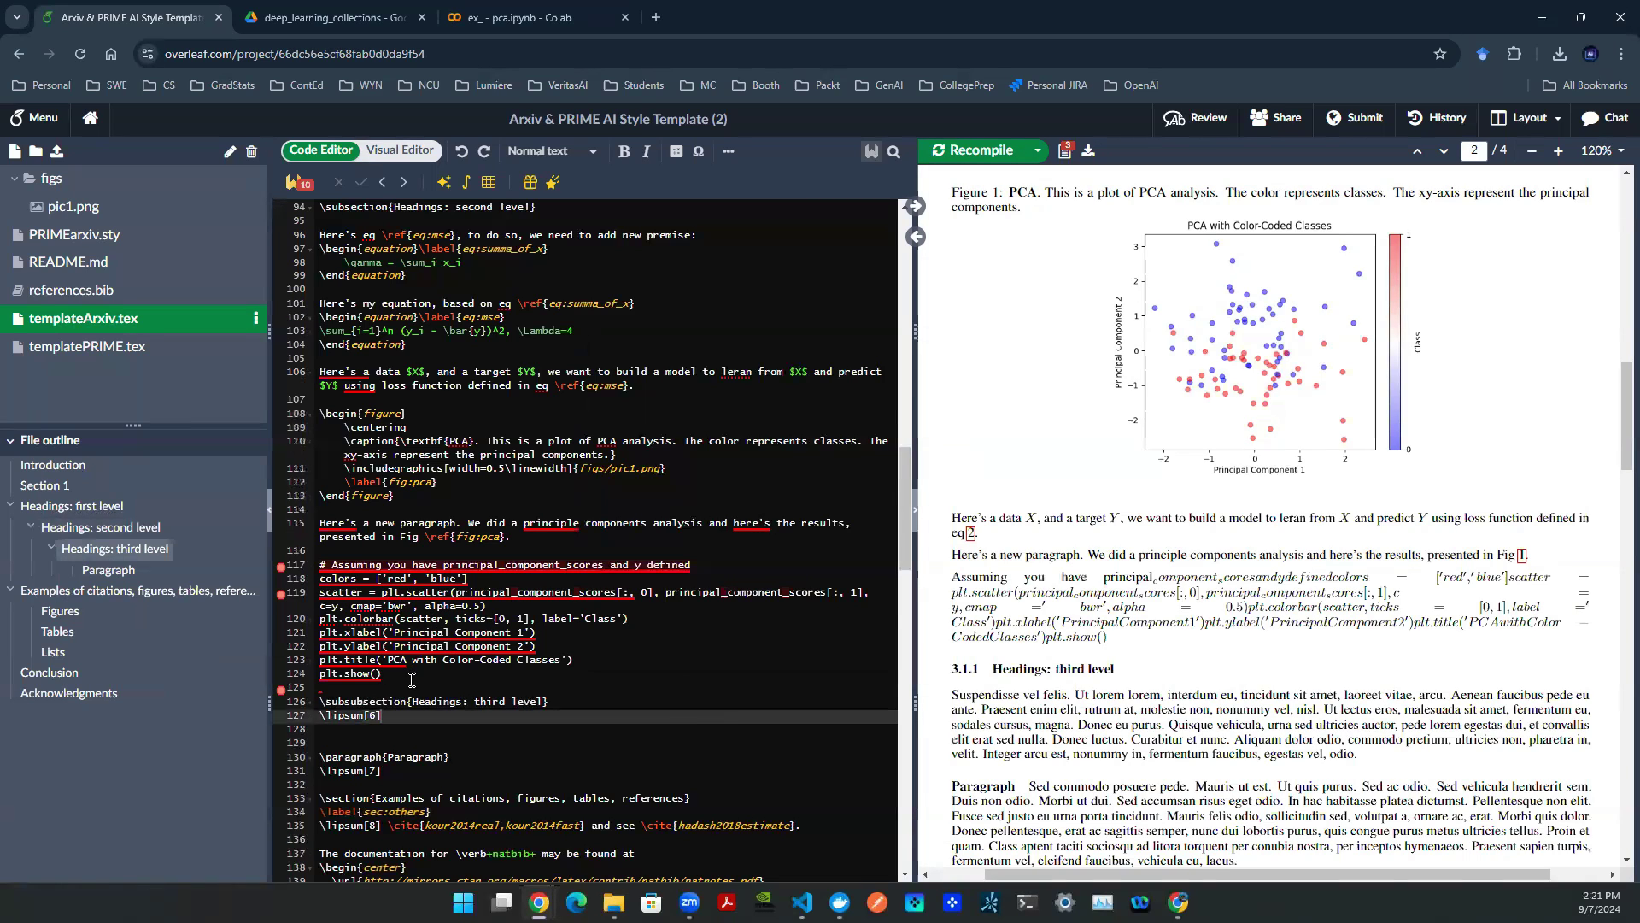
{"action": "left_click_drag", "start_coordinate": [382, 674], "coordinate": [330, 559]}
{"action": "left_click", "coordinate": [701, 660]}
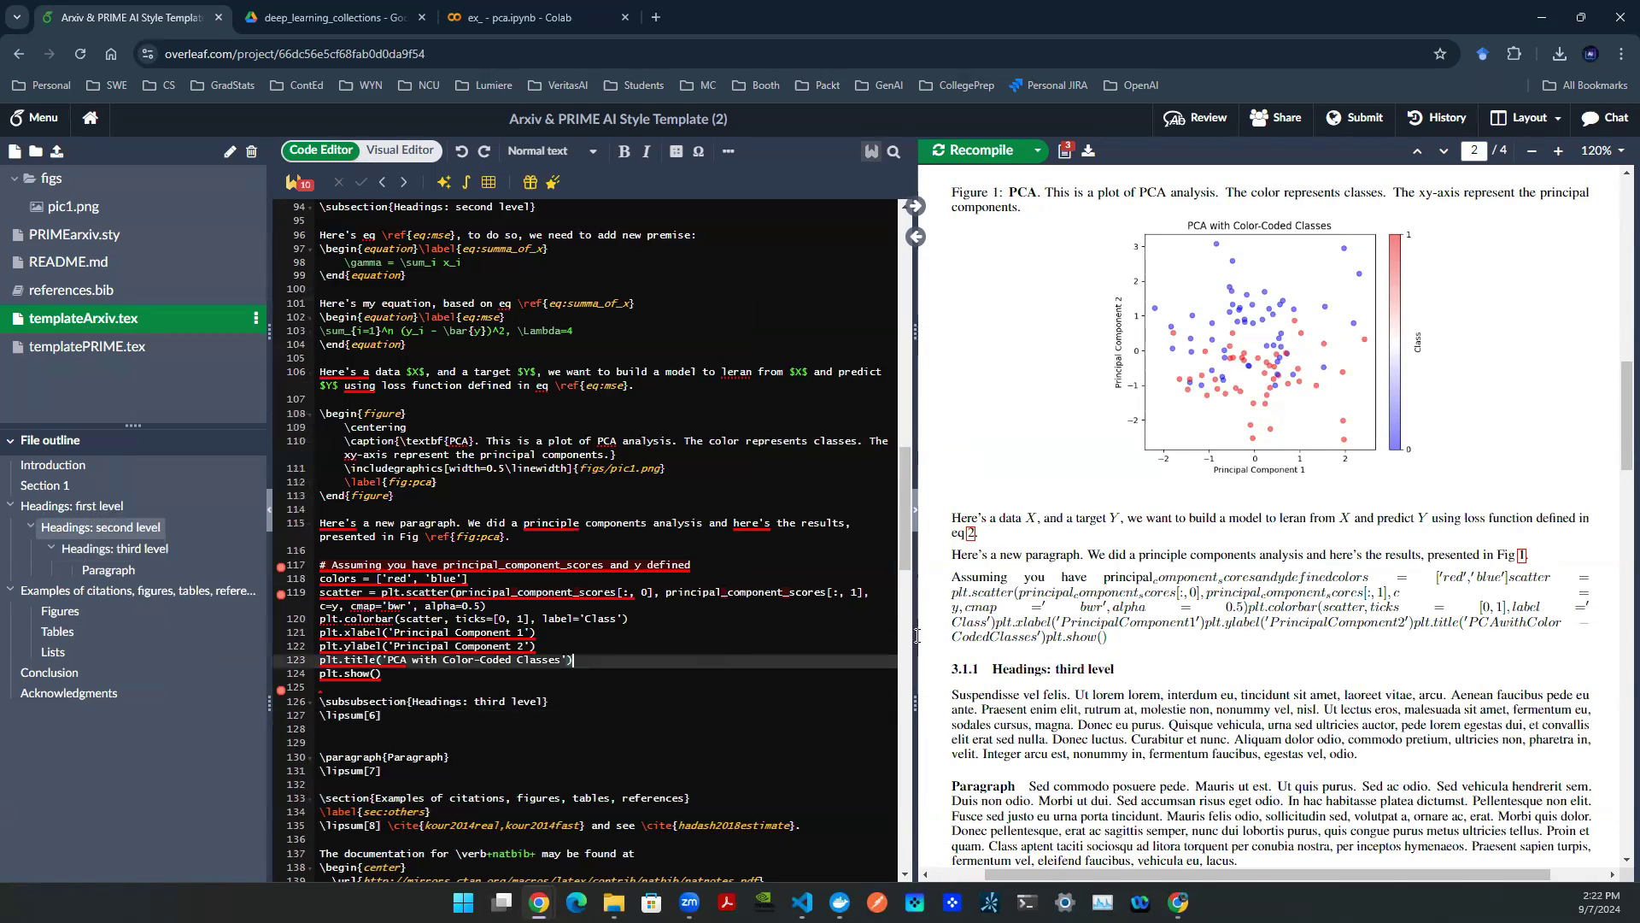
{"action": "left_click_drag", "start_coordinate": [1116, 552], "coordinate": [1135, 608]}
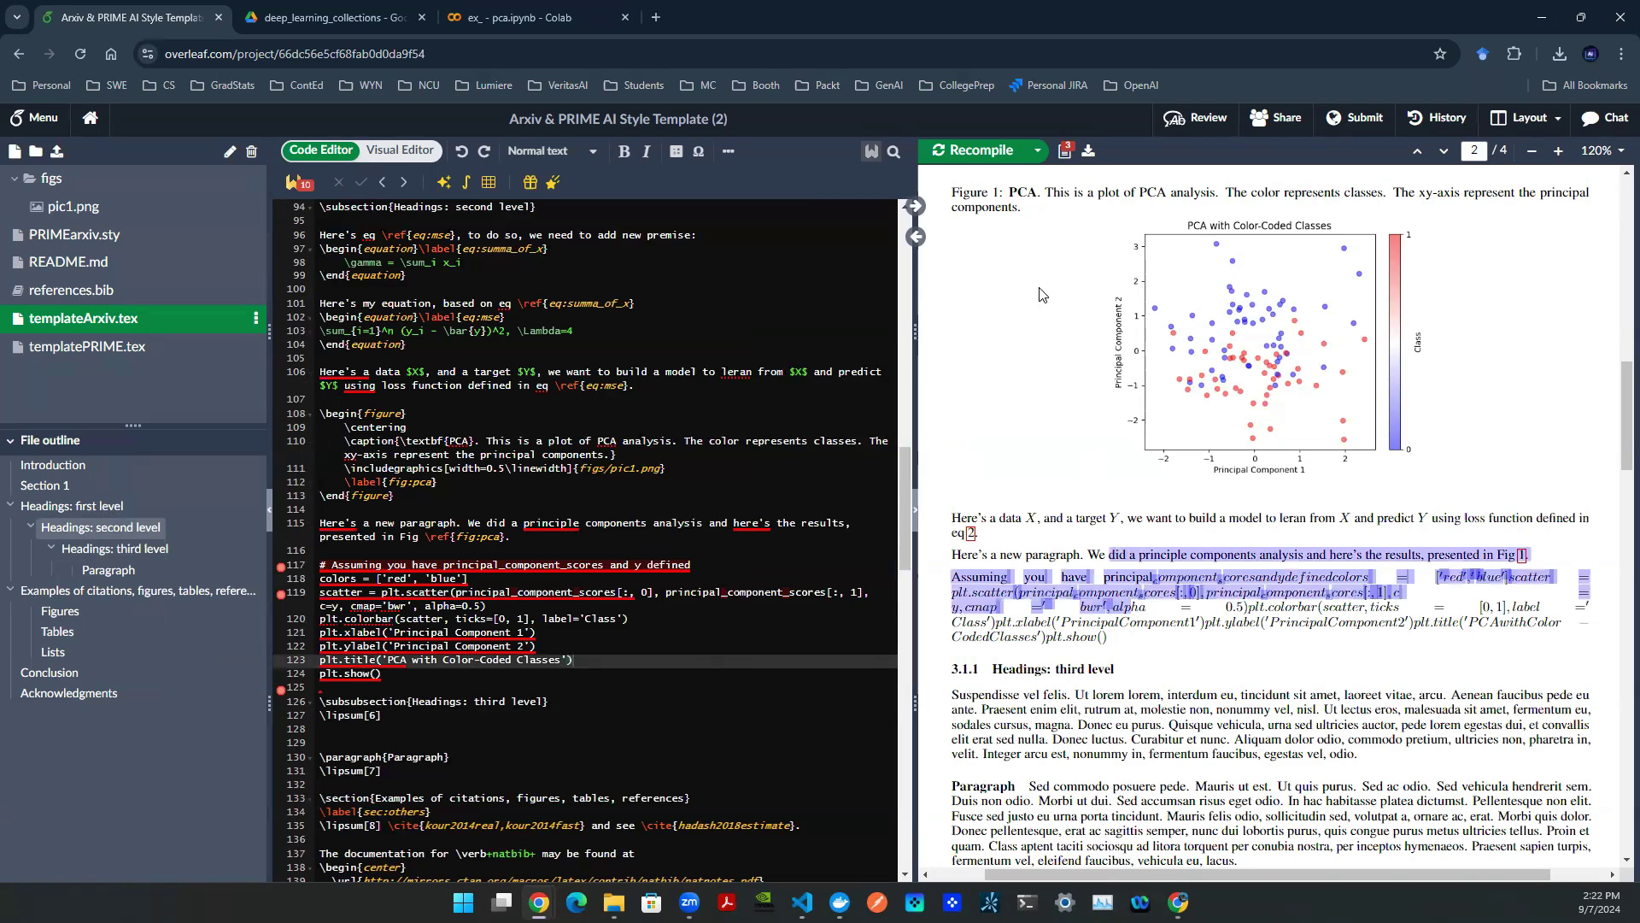
- Read the compile log's 'Missing $ inserted' and '#' character errors, then return to the PDF
{"action": "left_click", "coordinate": [1066, 153]}
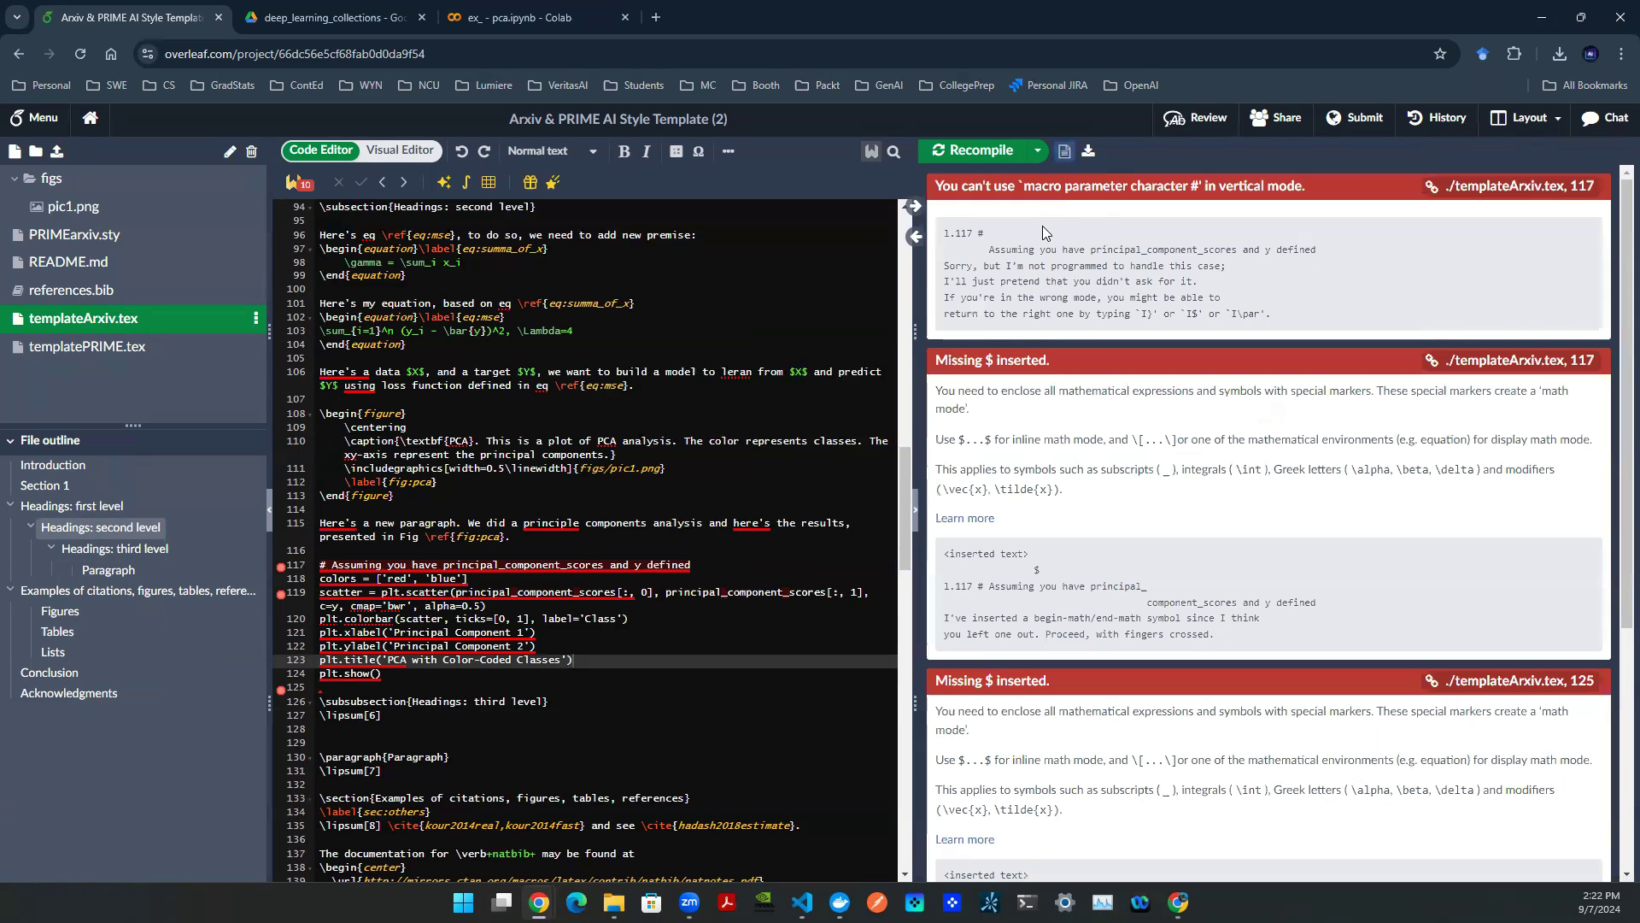
{"action": "scroll", "coordinate": [1051, 256], "scroll_direction": "down", "scroll_amount": 5}
{"action": "scroll", "coordinate": [1055, 376], "scroll_direction": "up", "scroll_amount": 2}
{"action": "left_click_drag", "start_coordinate": [983, 361], "coordinate": [996, 362]}
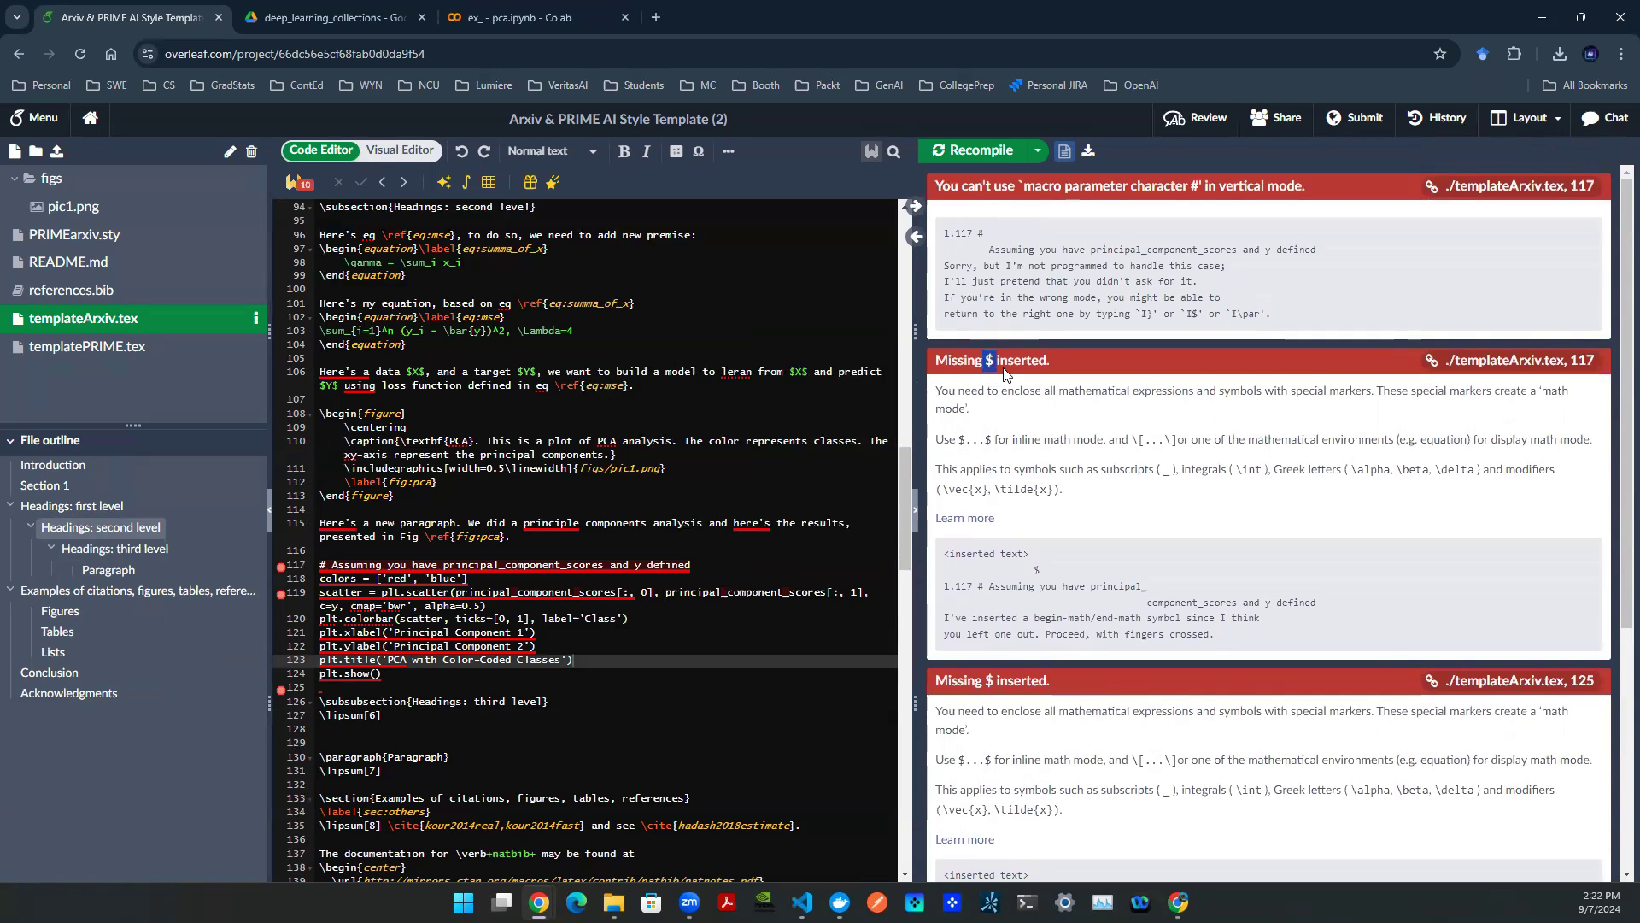
{"action": "left_click_drag", "start_coordinate": [1218, 187], "coordinate": [1183, 187]}
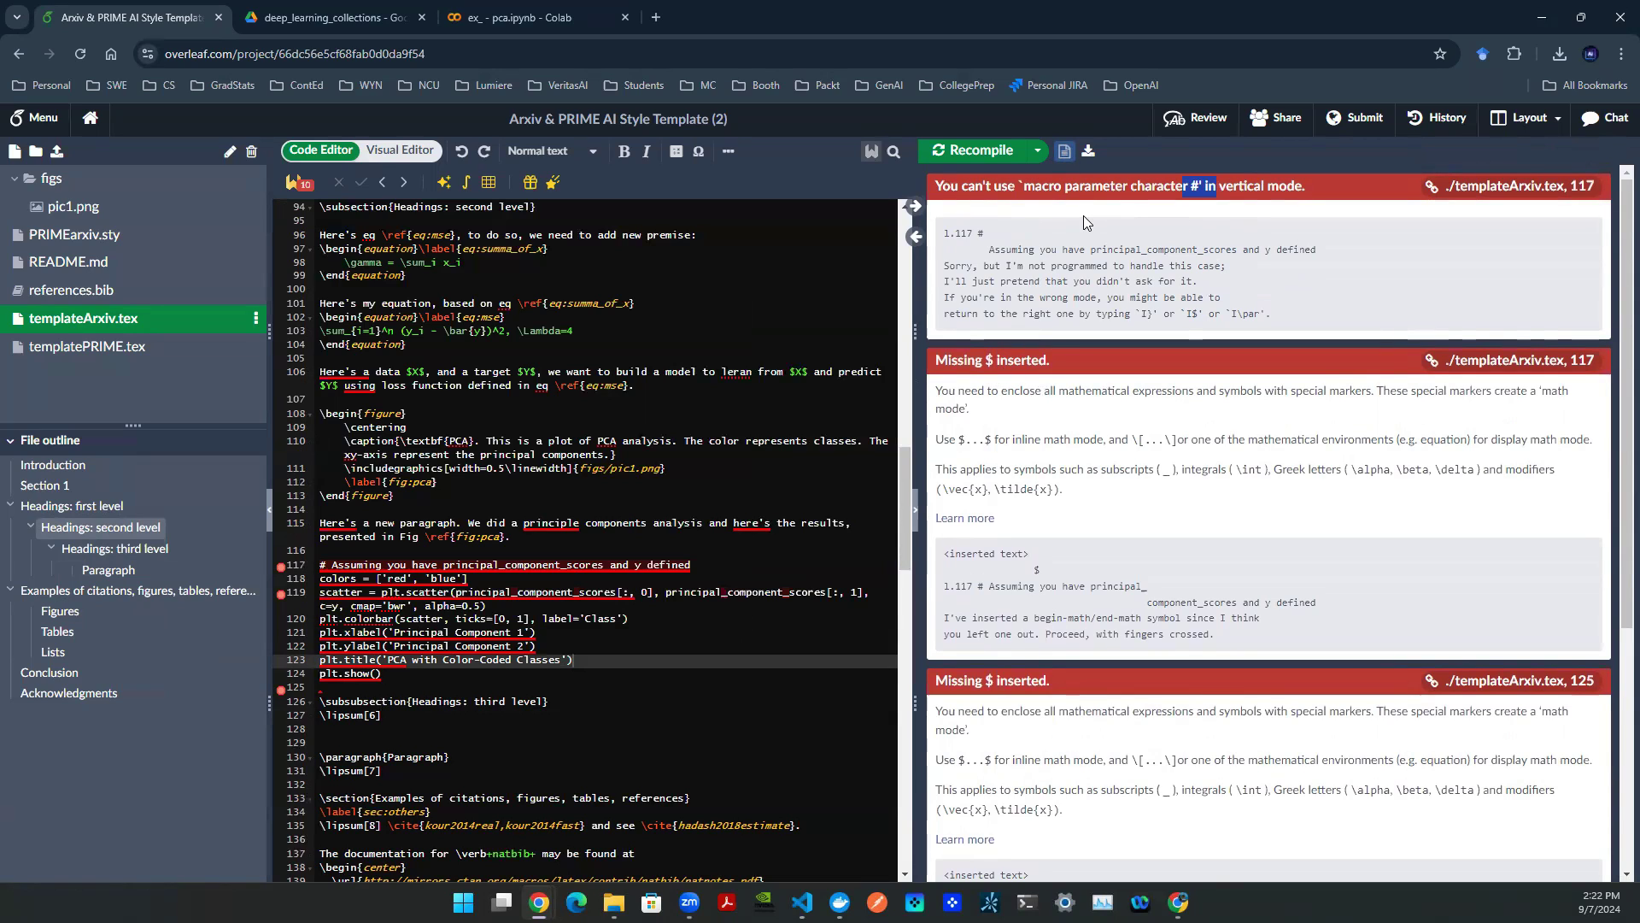
{"action": "left_click", "coordinate": [1064, 154]}
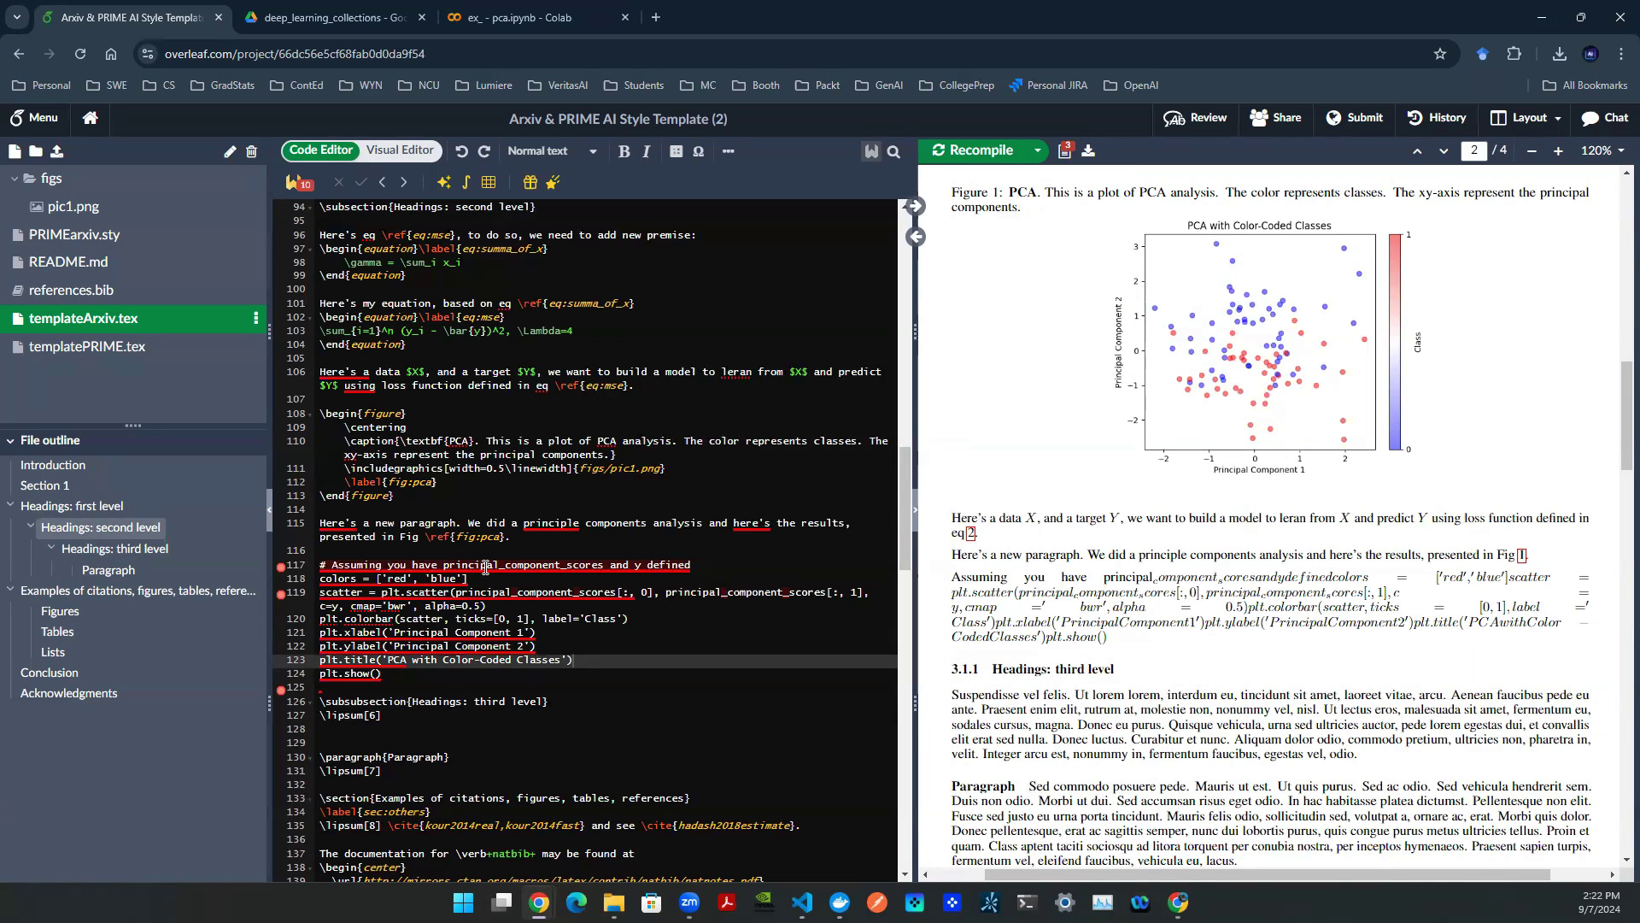
- Select the pasted Python code block in the source from line 117 onward
{"action": "left_click_drag", "start_coordinate": [487, 555], "coordinate": [505, 678]}
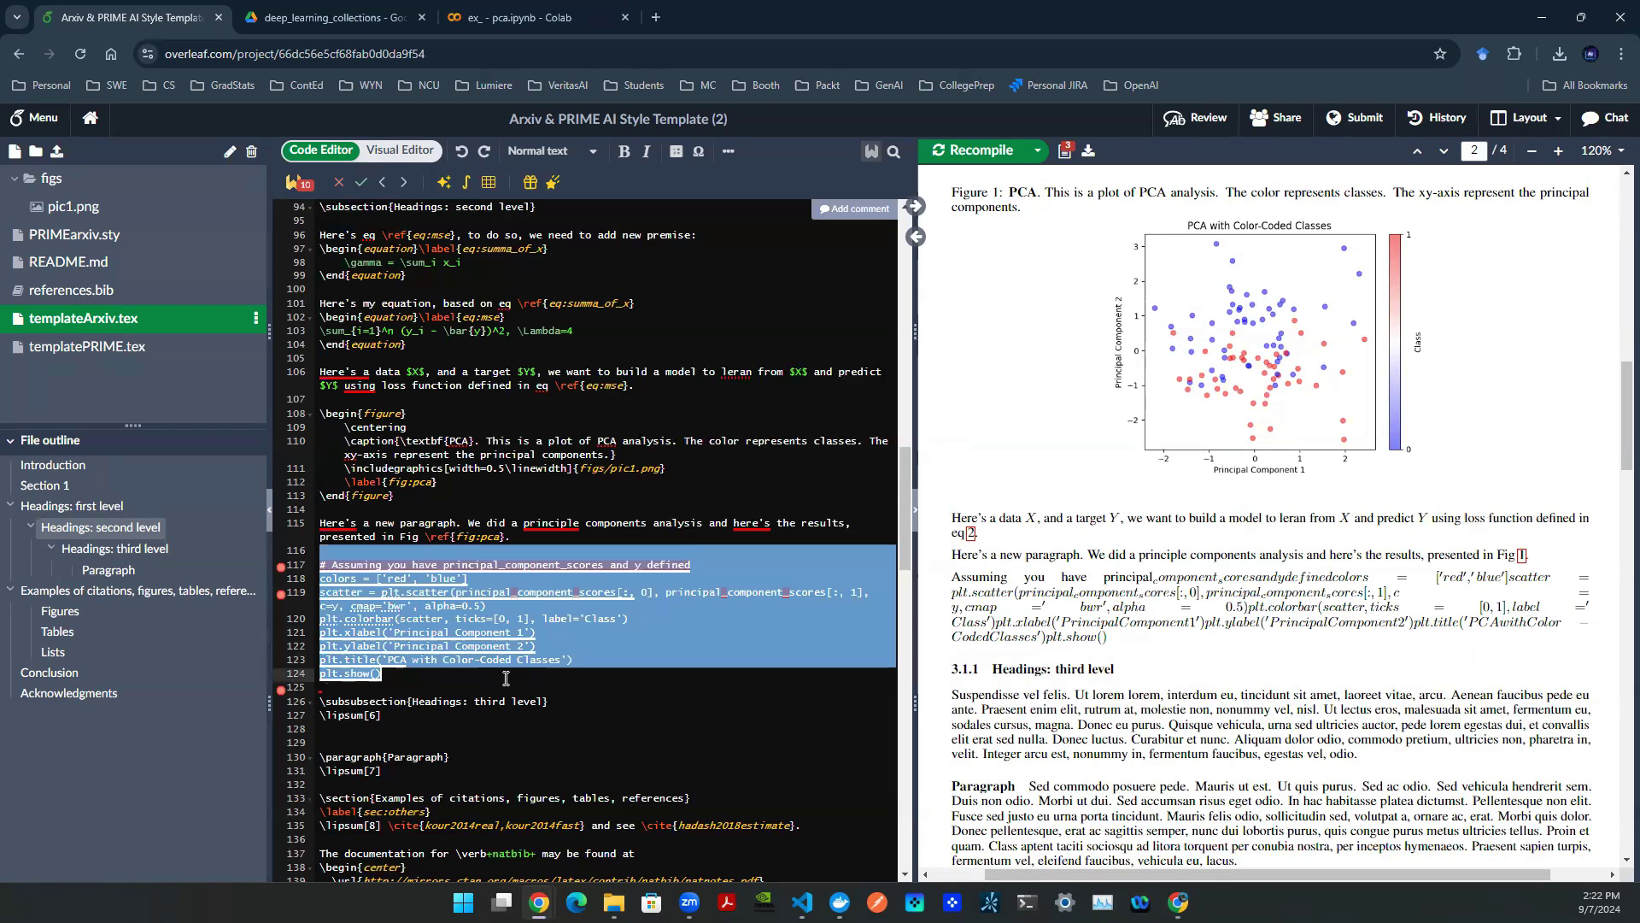
{"action": "left_click_drag", "start_coordinate": [382, 674], "coordinate": [320, 562]}
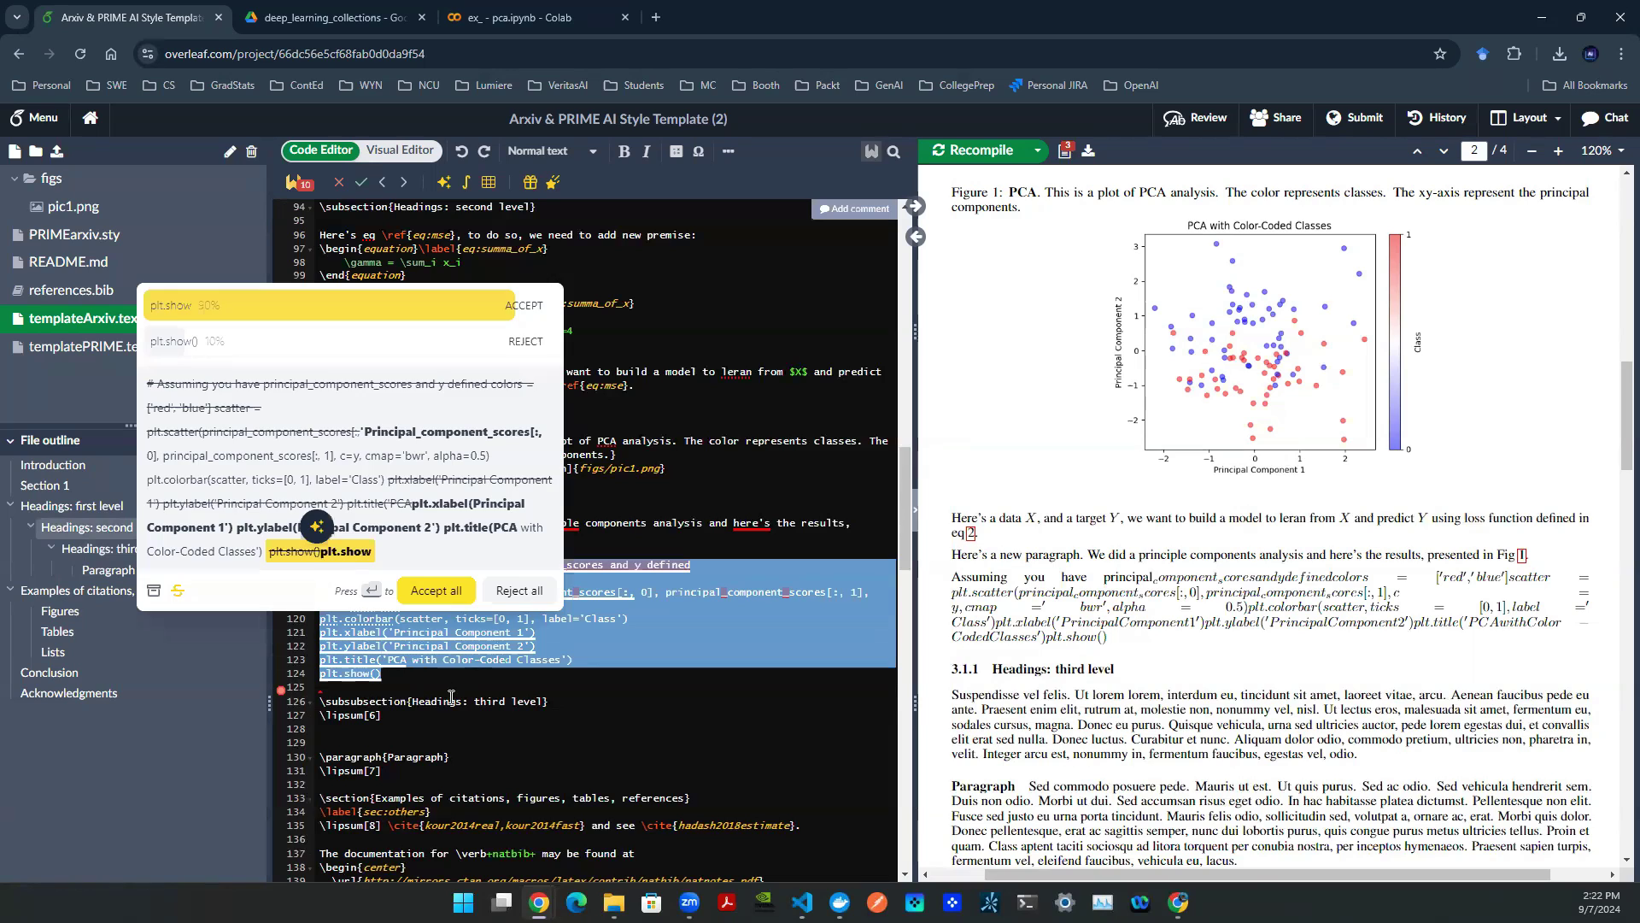
{"action": "left_click", "coordinate": [413, 694]}
{"action": "left_click_drag", "start_coordinate": [382, 674], "coordinate": [320, 564]}
{"action": "key", "text": "ctrl+c"}
- Replace the raw code with a \begin{verbatim} environment and paste the PCA code inside it
{"action": "key", "text": "BackSpace"}
{"action": "key", "text": "BackSpace"}
{"action": "key", "text": "BackSpace"}
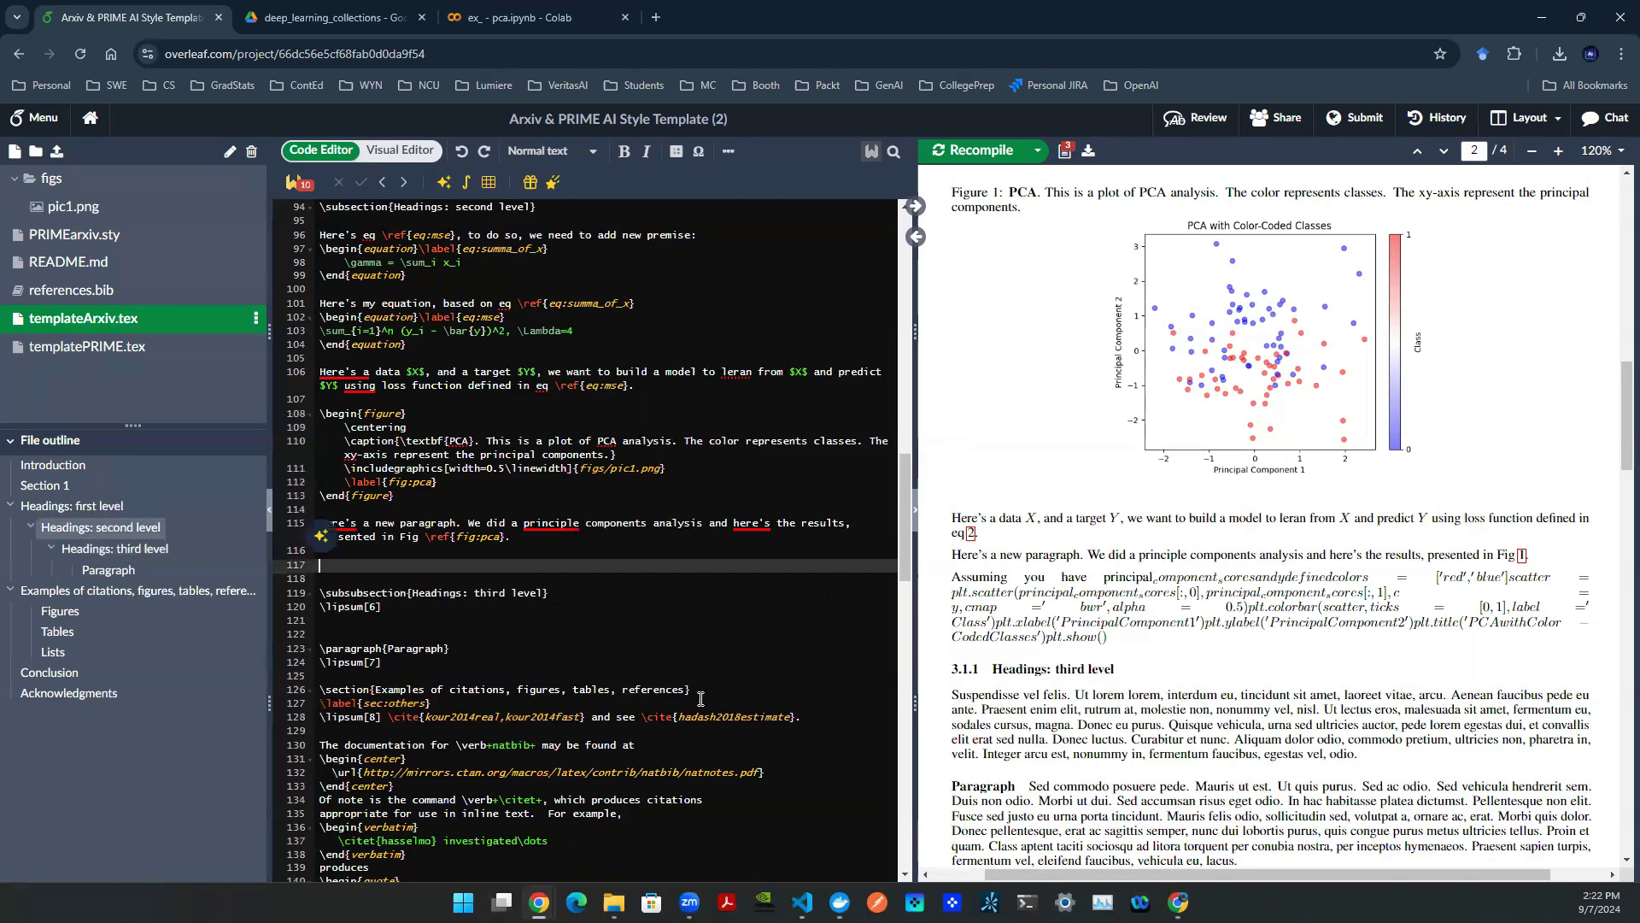
{"action": "key", "text": "Return"}
{"action": "key", "text": "Return"}
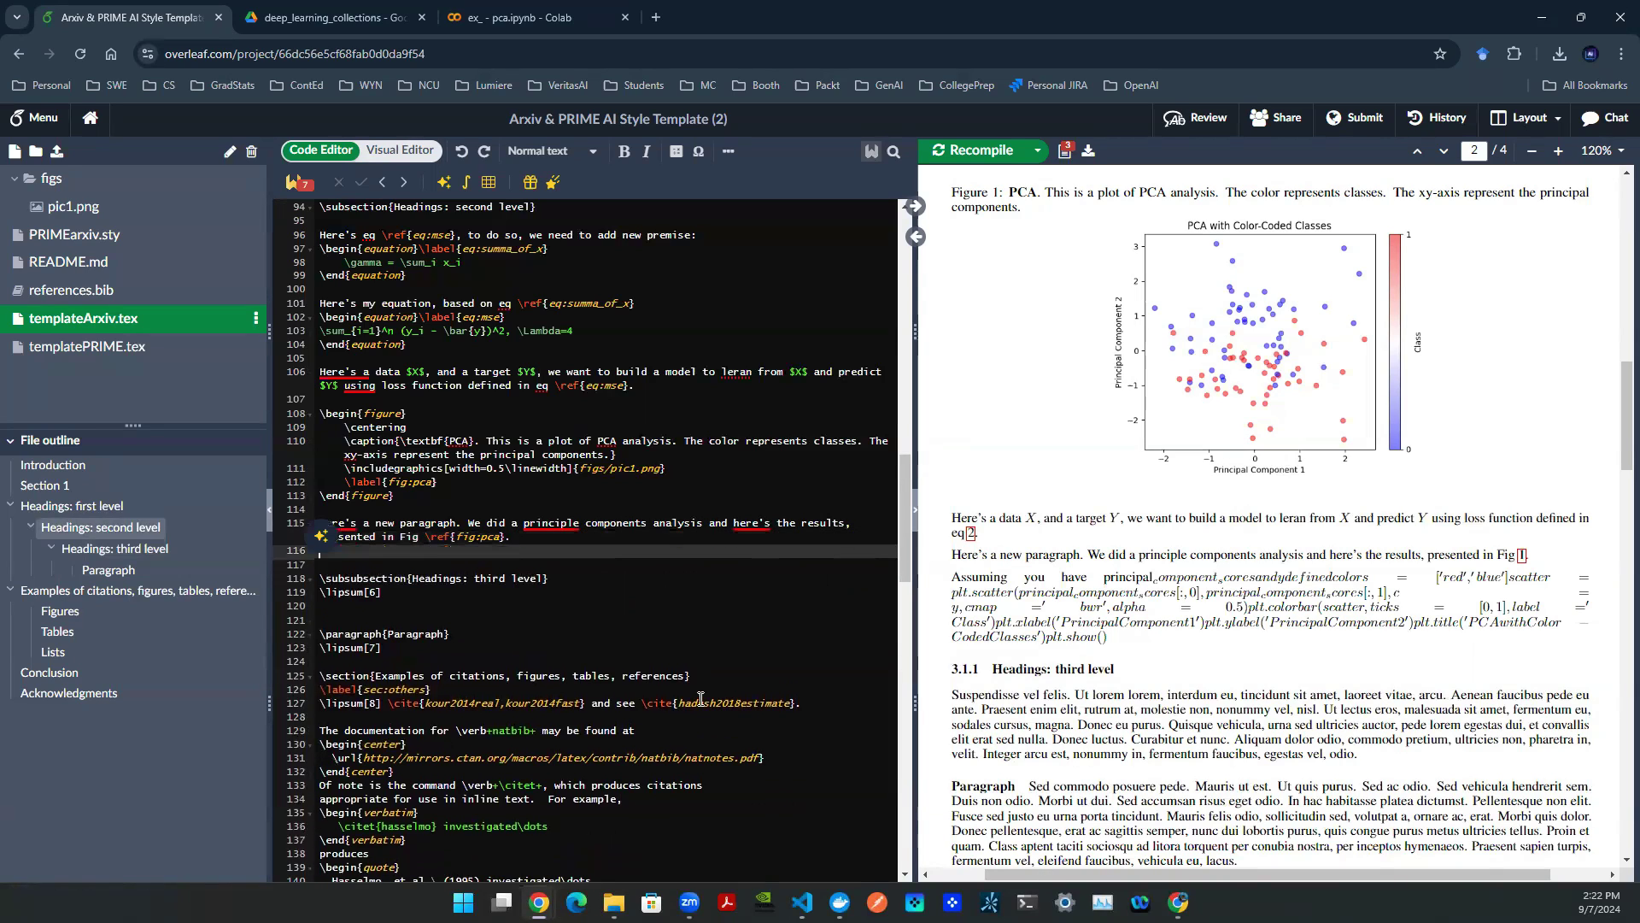
{"action": "type", "text": "\\"}
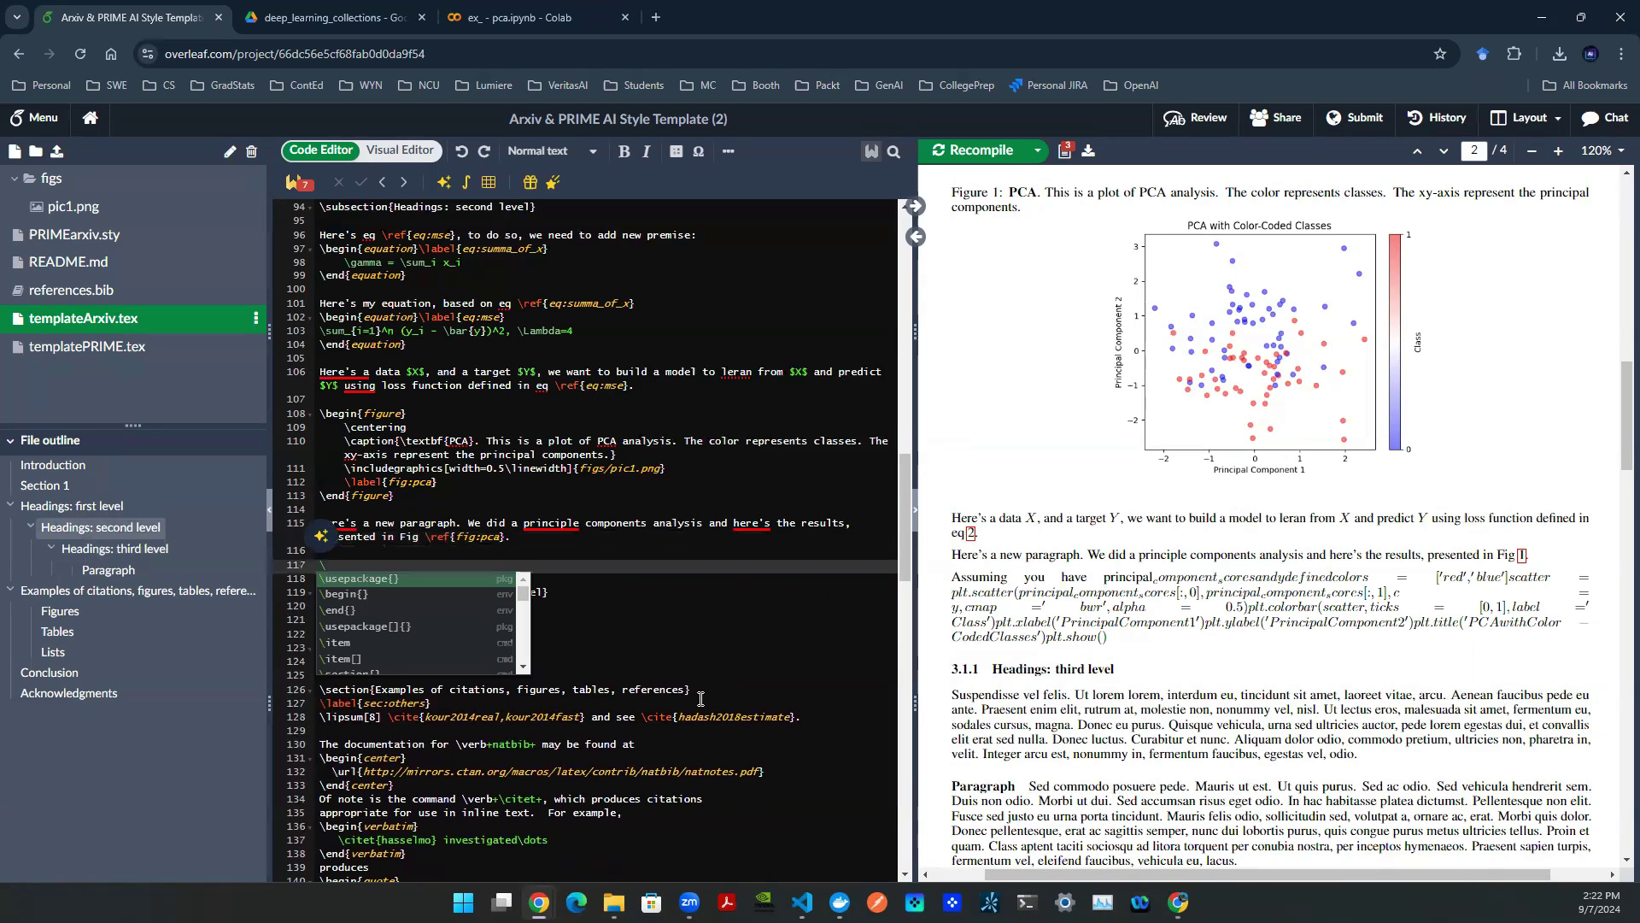
{"action": "type", "text": "begin{"}
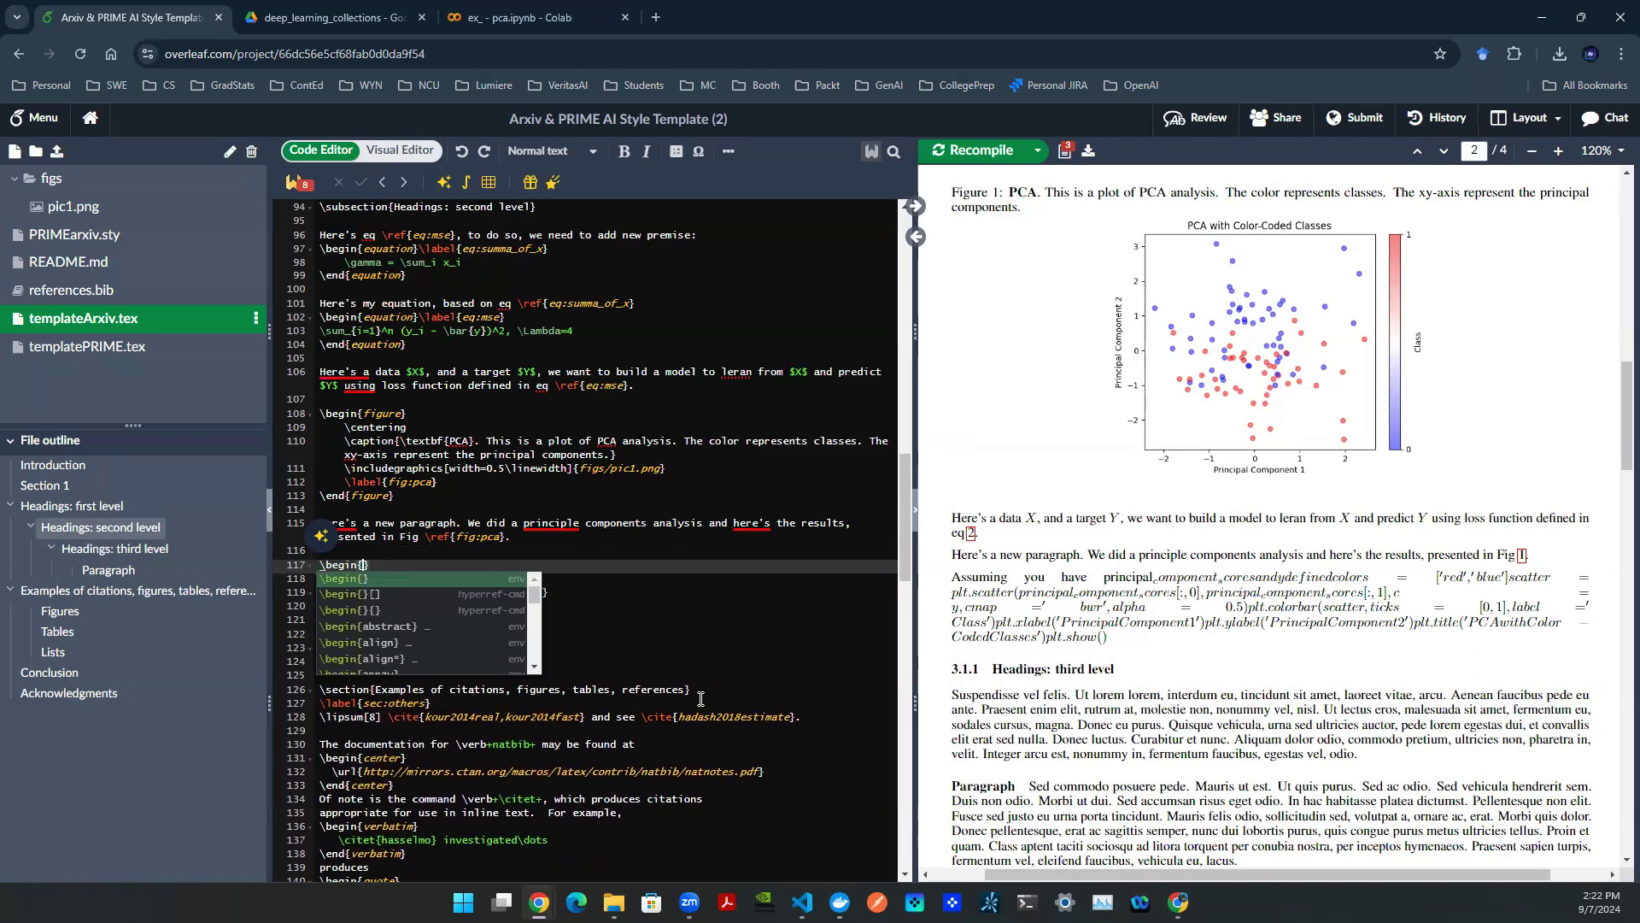
{"action": "type", "text": "verbatim"}
{"action": "key", "text": "Return"}
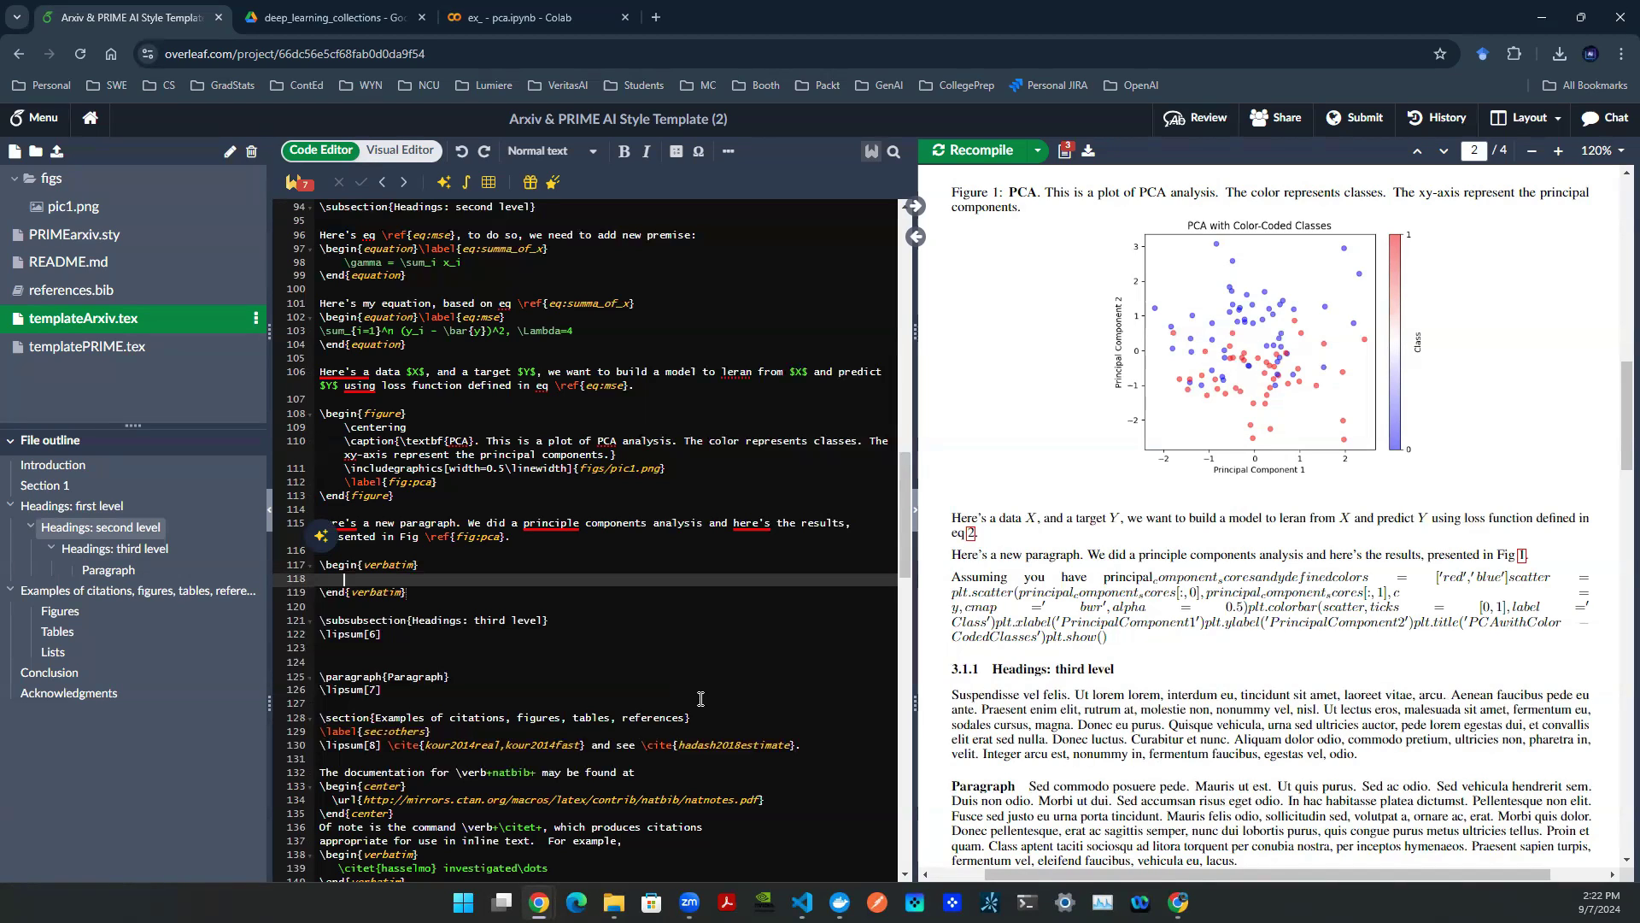
{"action": "key", "text": "ctrl+v"}
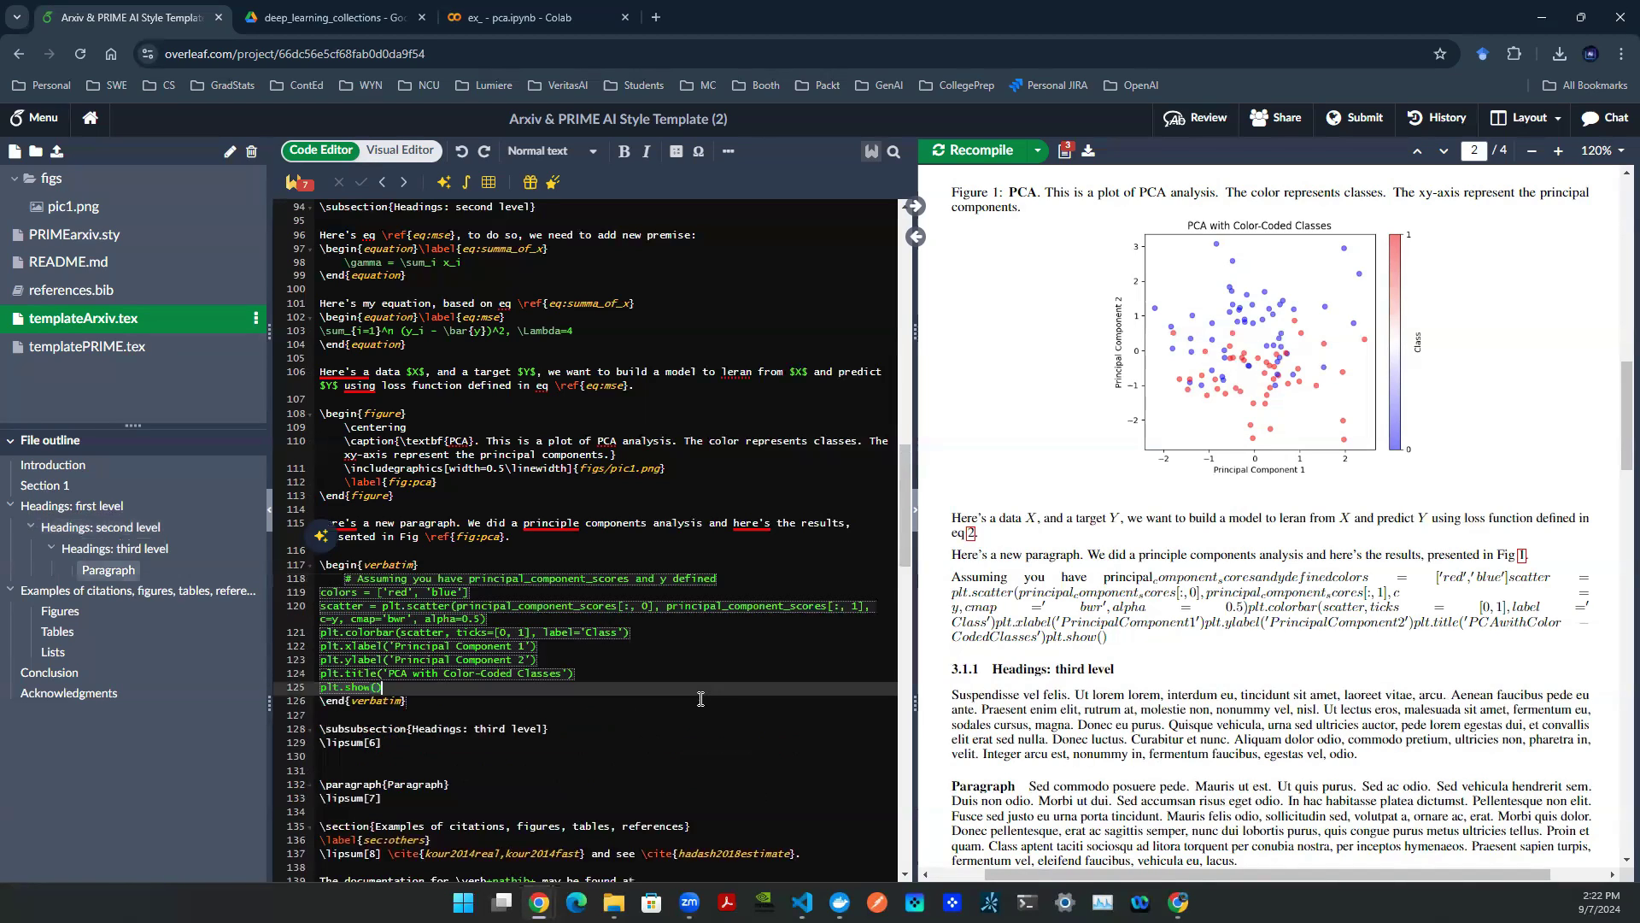
- Unindent the first comment line, dismiss the grammar popup, and recompile
{"action": "left_click_drag", "start_coordinate": [384, 687], "coordinate": [322, 594]}
{"action": "left_click", "coordinate": [419, 701]}
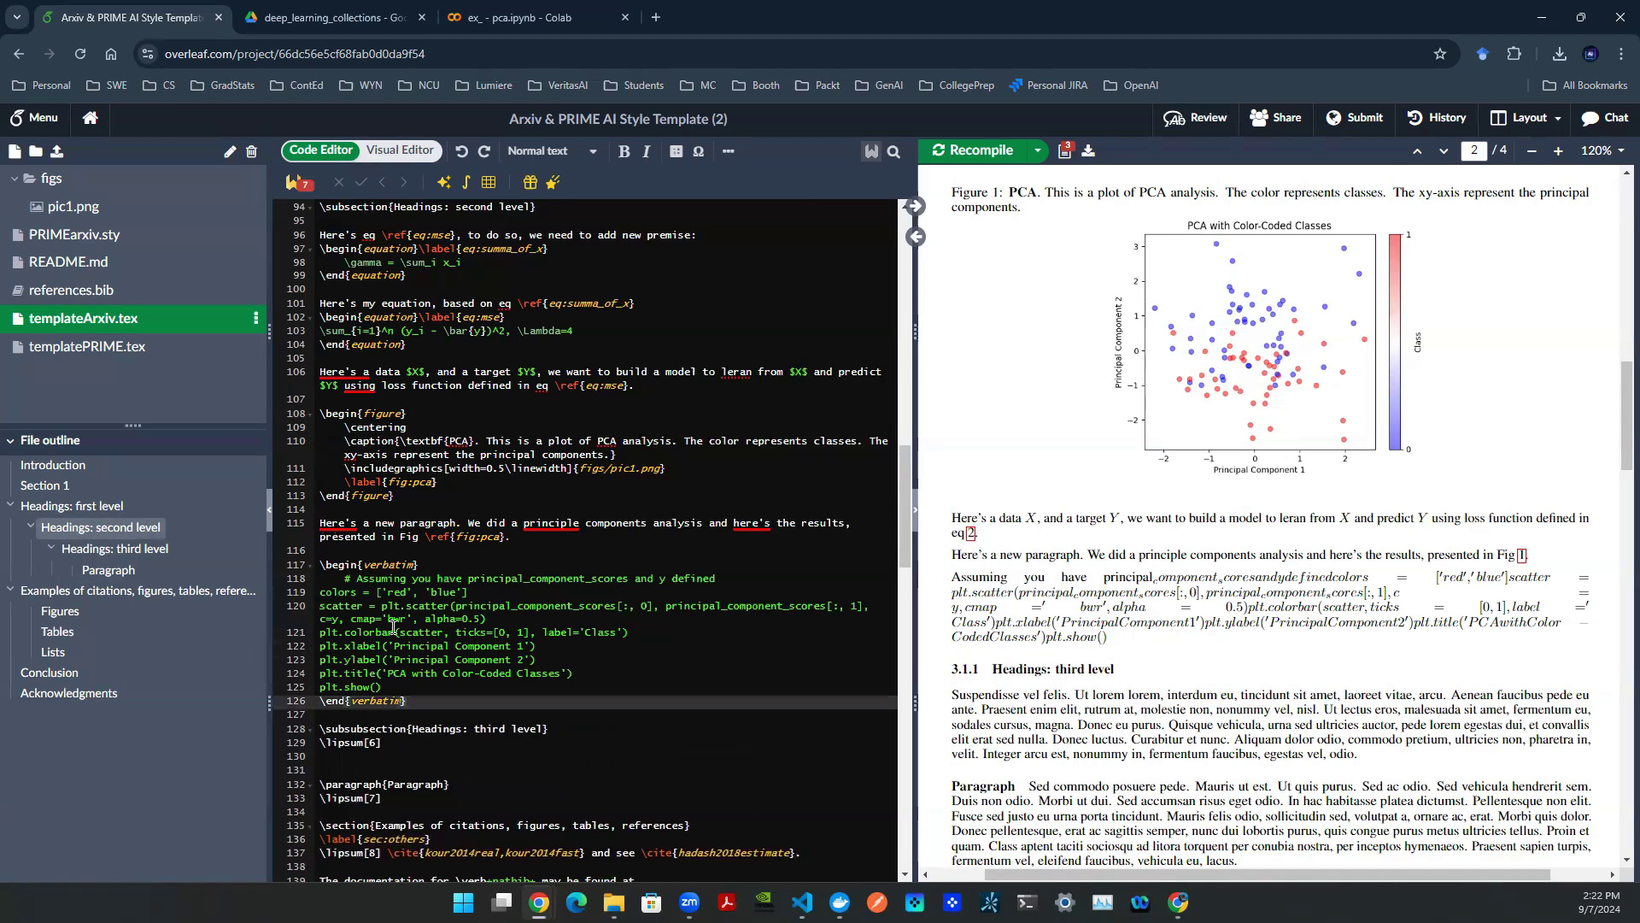
{"action": "left_click", "coordinate": [347, 592]}
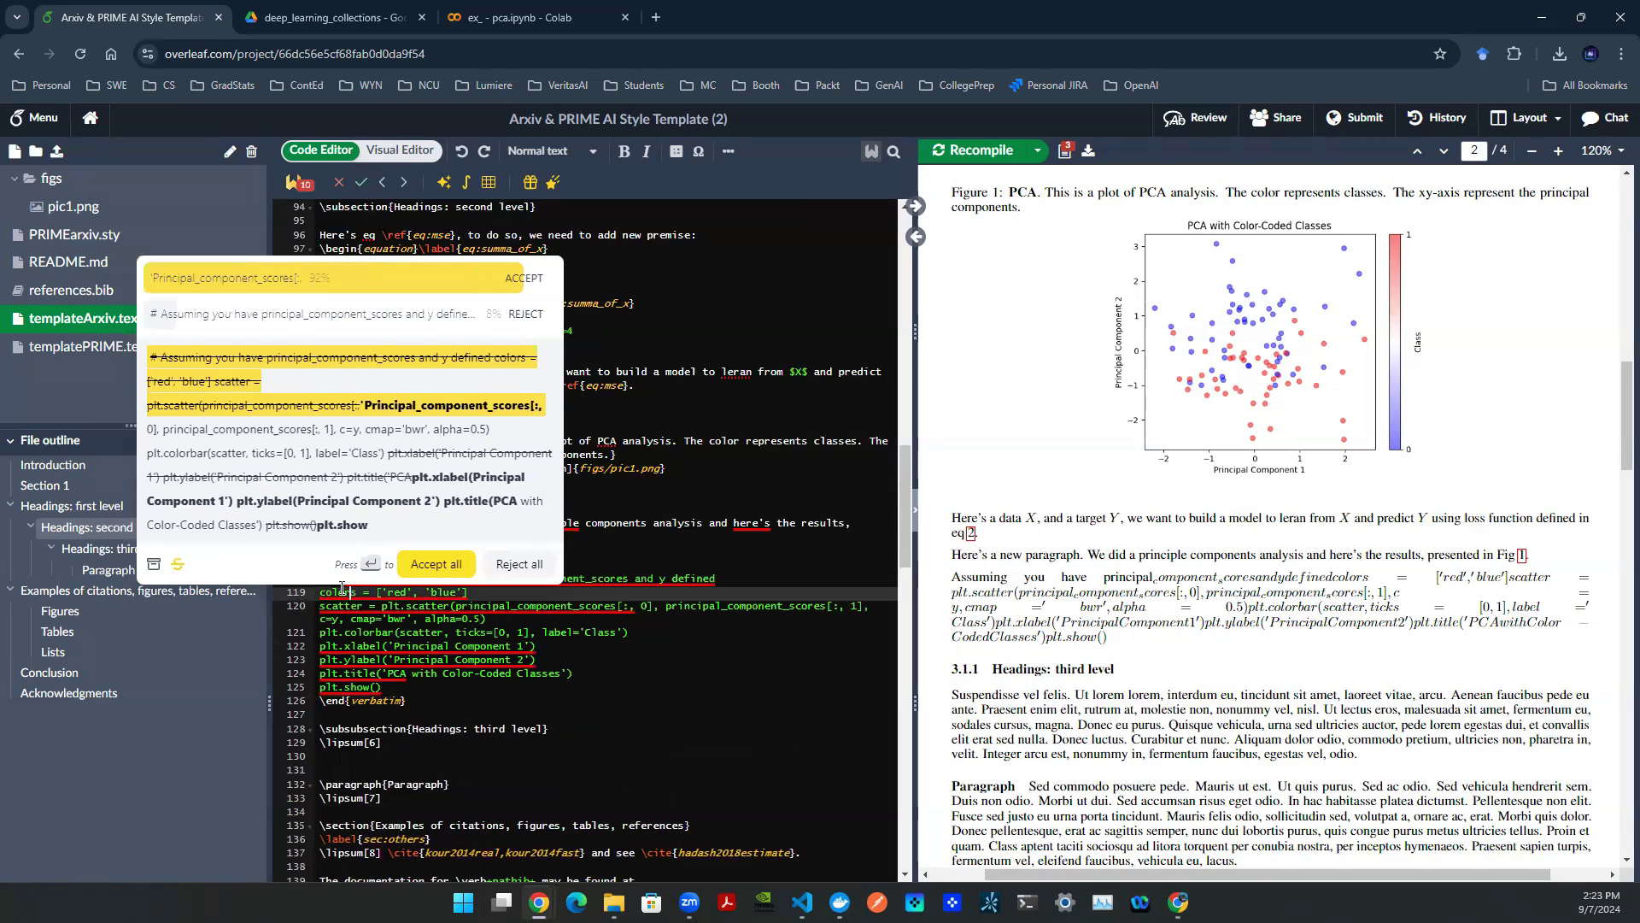
{"action": "triple_click", "coordinate": [747, 579]}
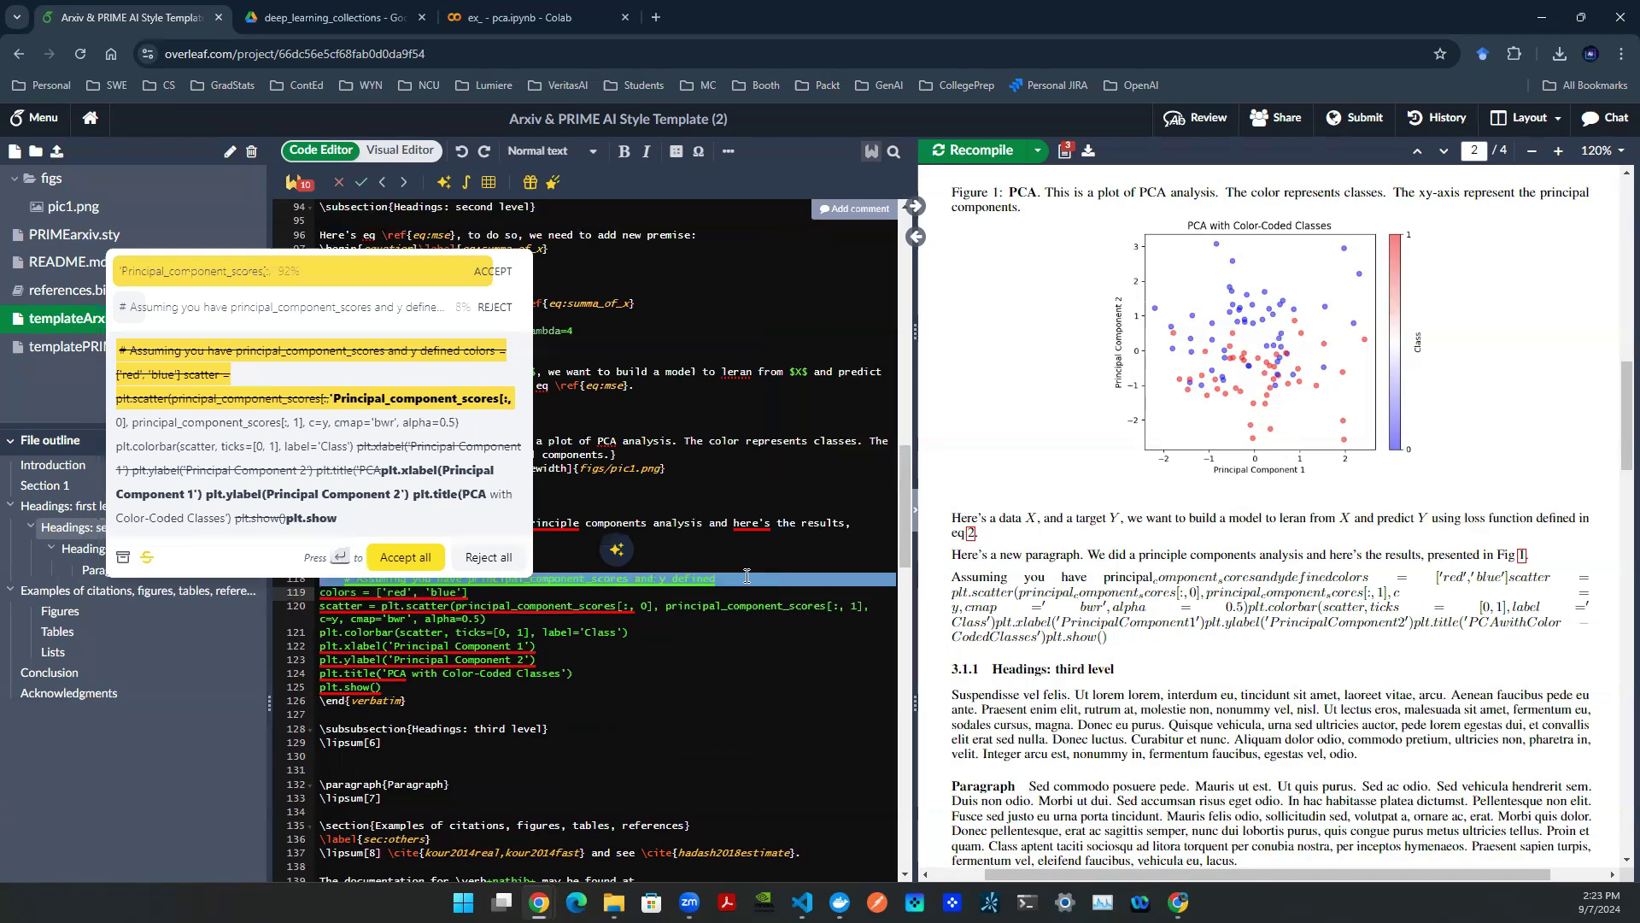
{"action": "key", "text": "Escape"}
{"action": "left_click", "coordinate": [716, 661]}
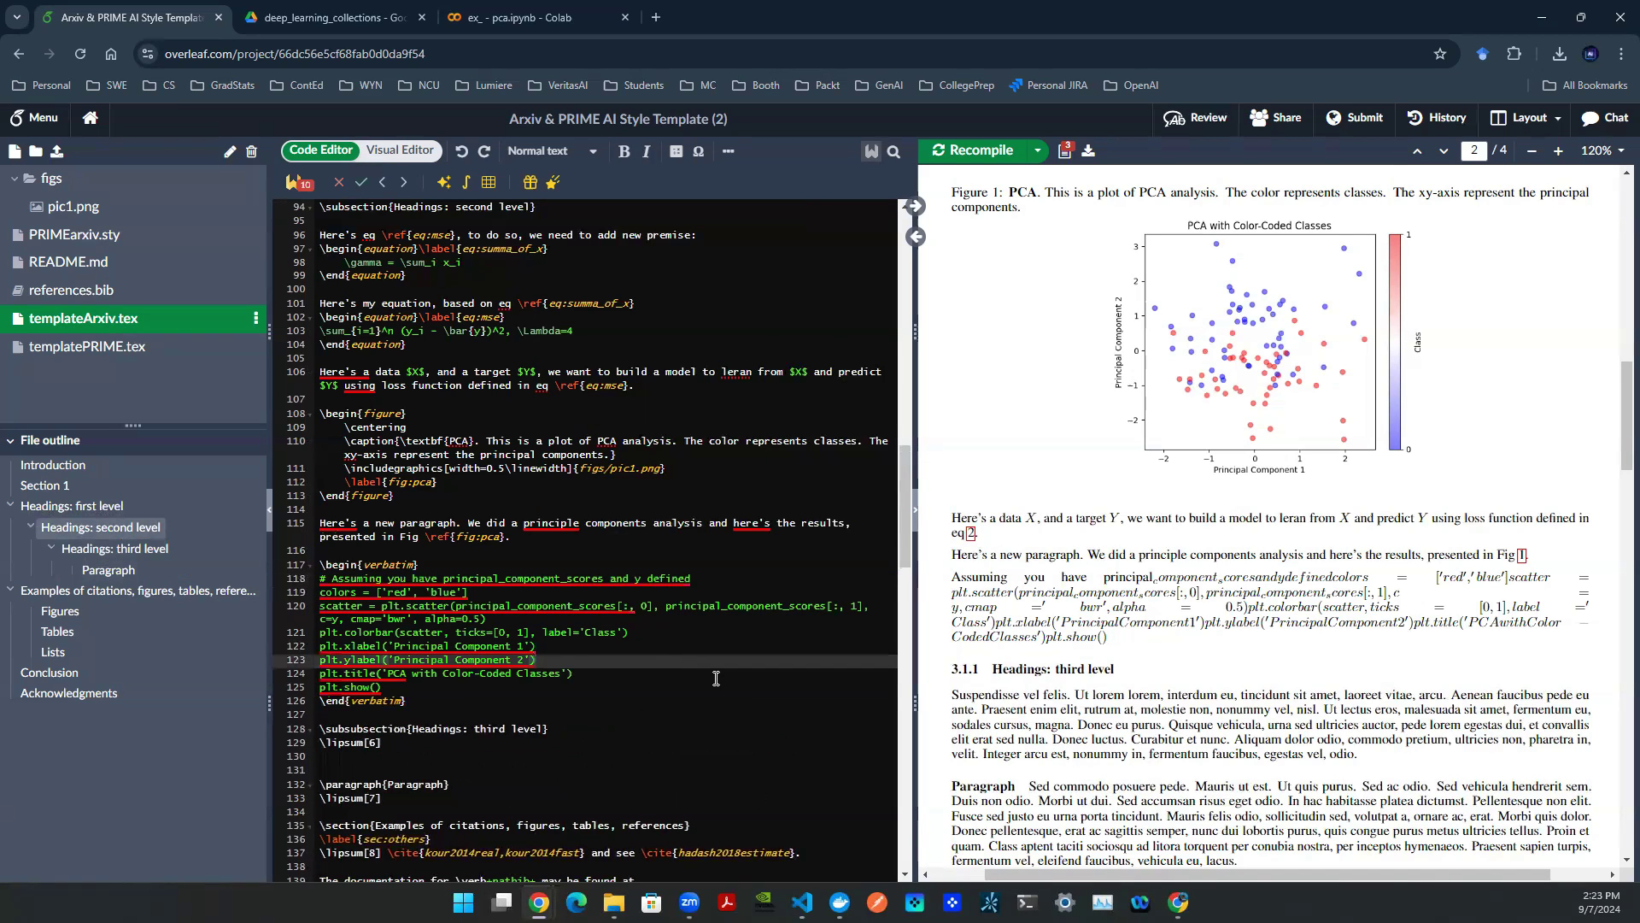
{"action": "key", "text": "ctrl+s"}
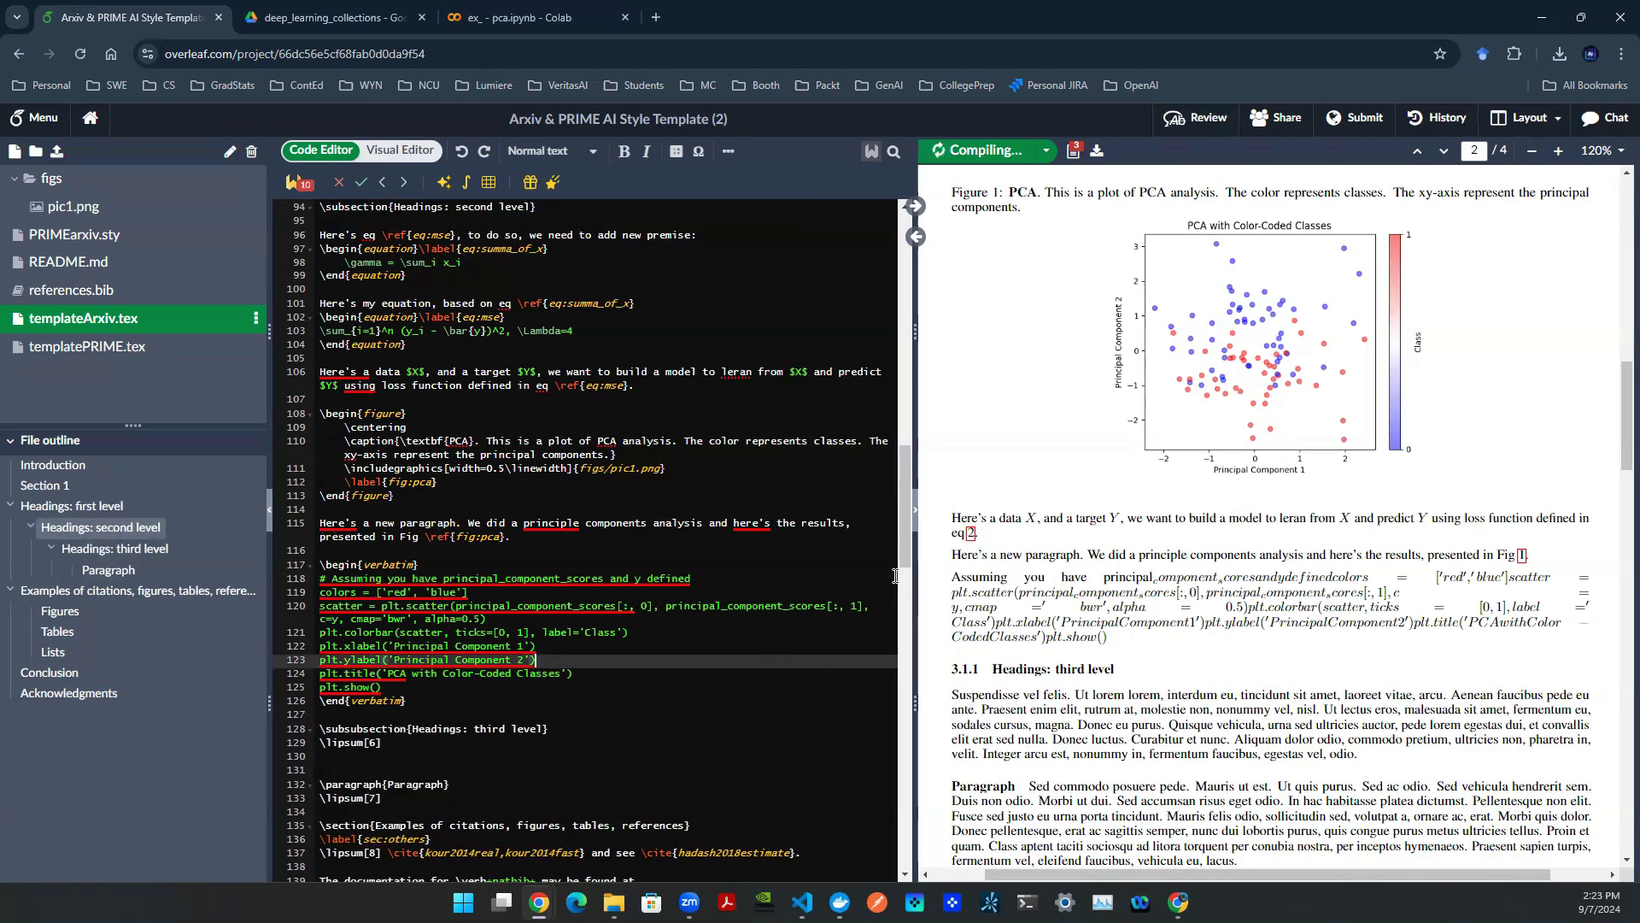
- Add a '# add comments here' line below the first comment, followed by a blank line
{"action": "scroll", "coordinate": [1094, 484], "scroll_direction": "down", "scroll_amount": 2}
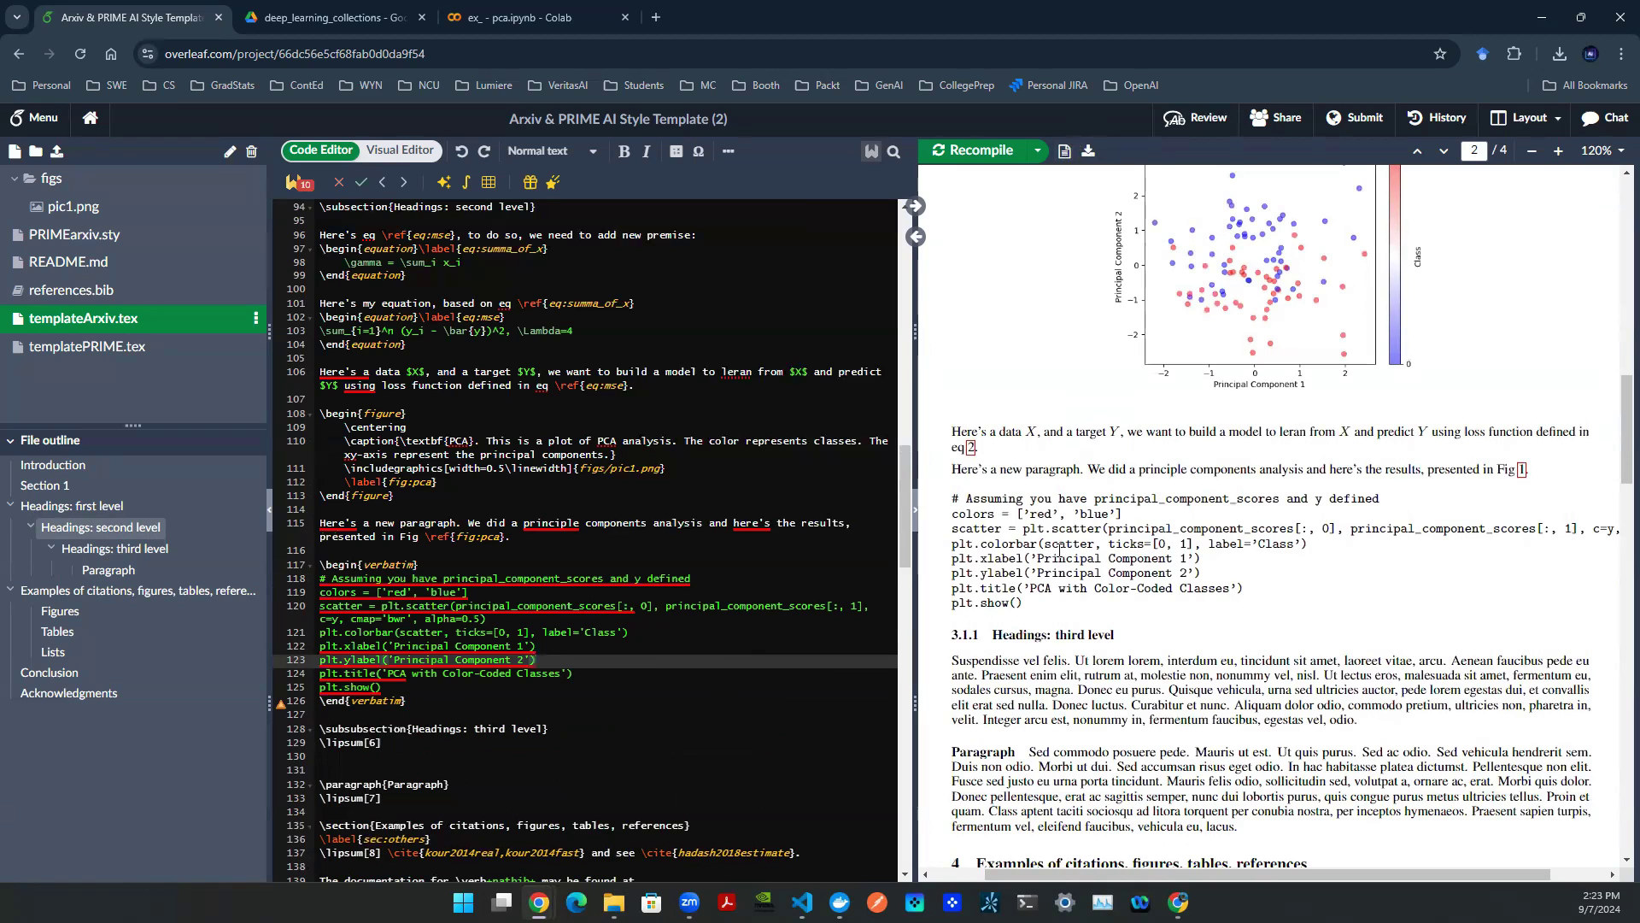
{"action": "left_click_drag", "start_coordinate": [988, 504], "coordinate": [1034, 590]}
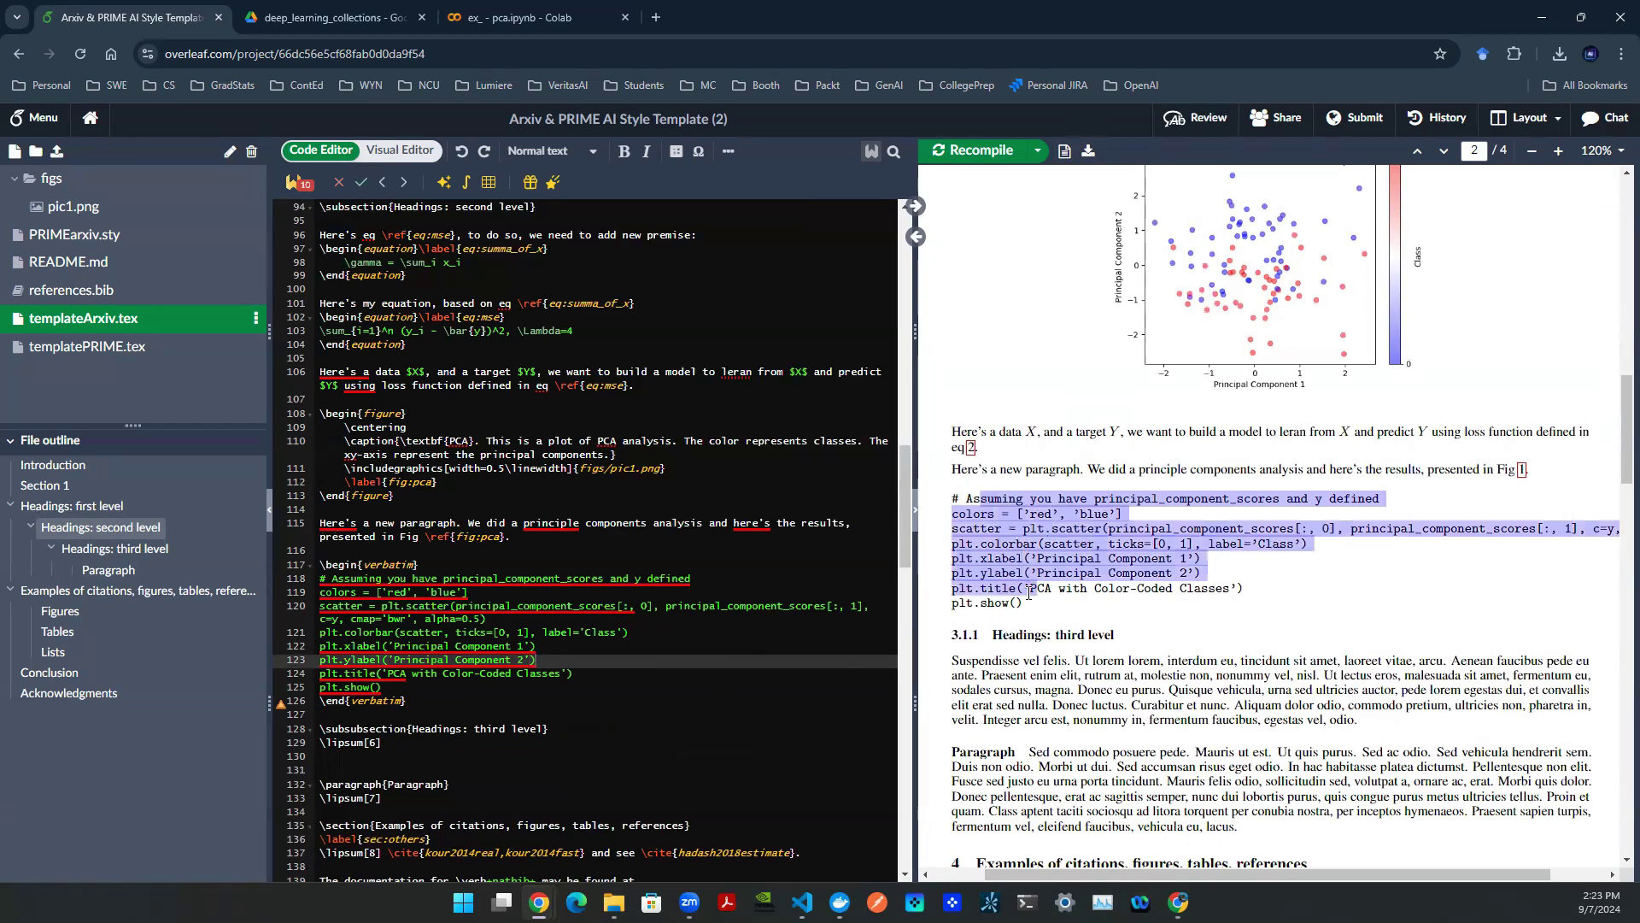
{"action": "left_click", "coordinate": [402, 689]}
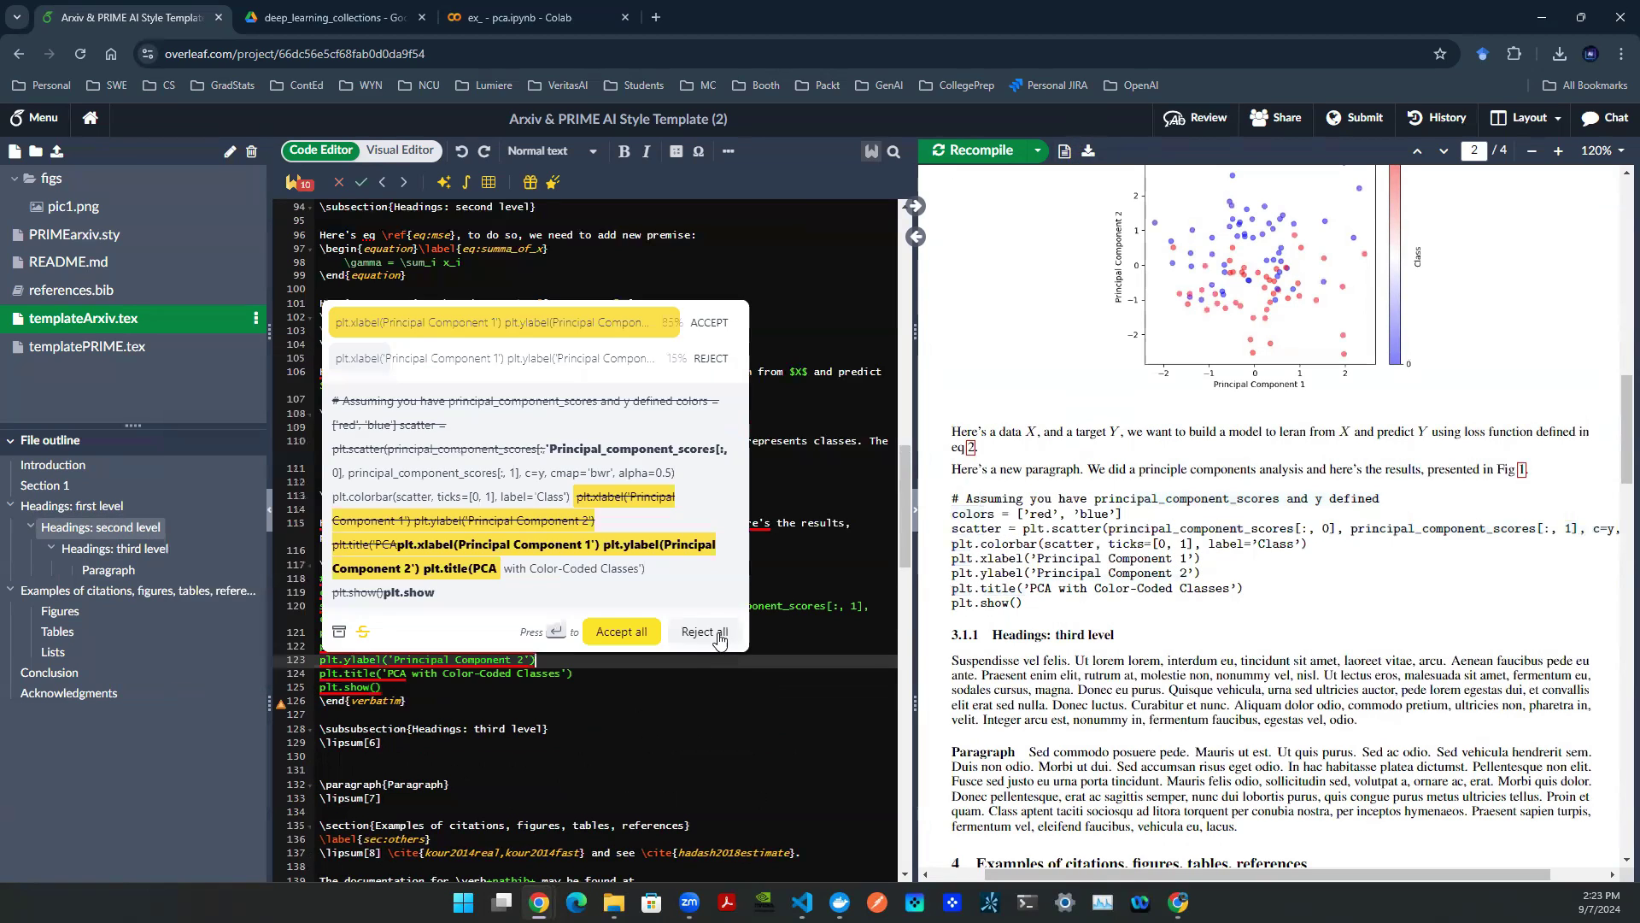
{"action": "left_click", "coordinate": [786, 579]}
{"action": "key", "text": "Right"}
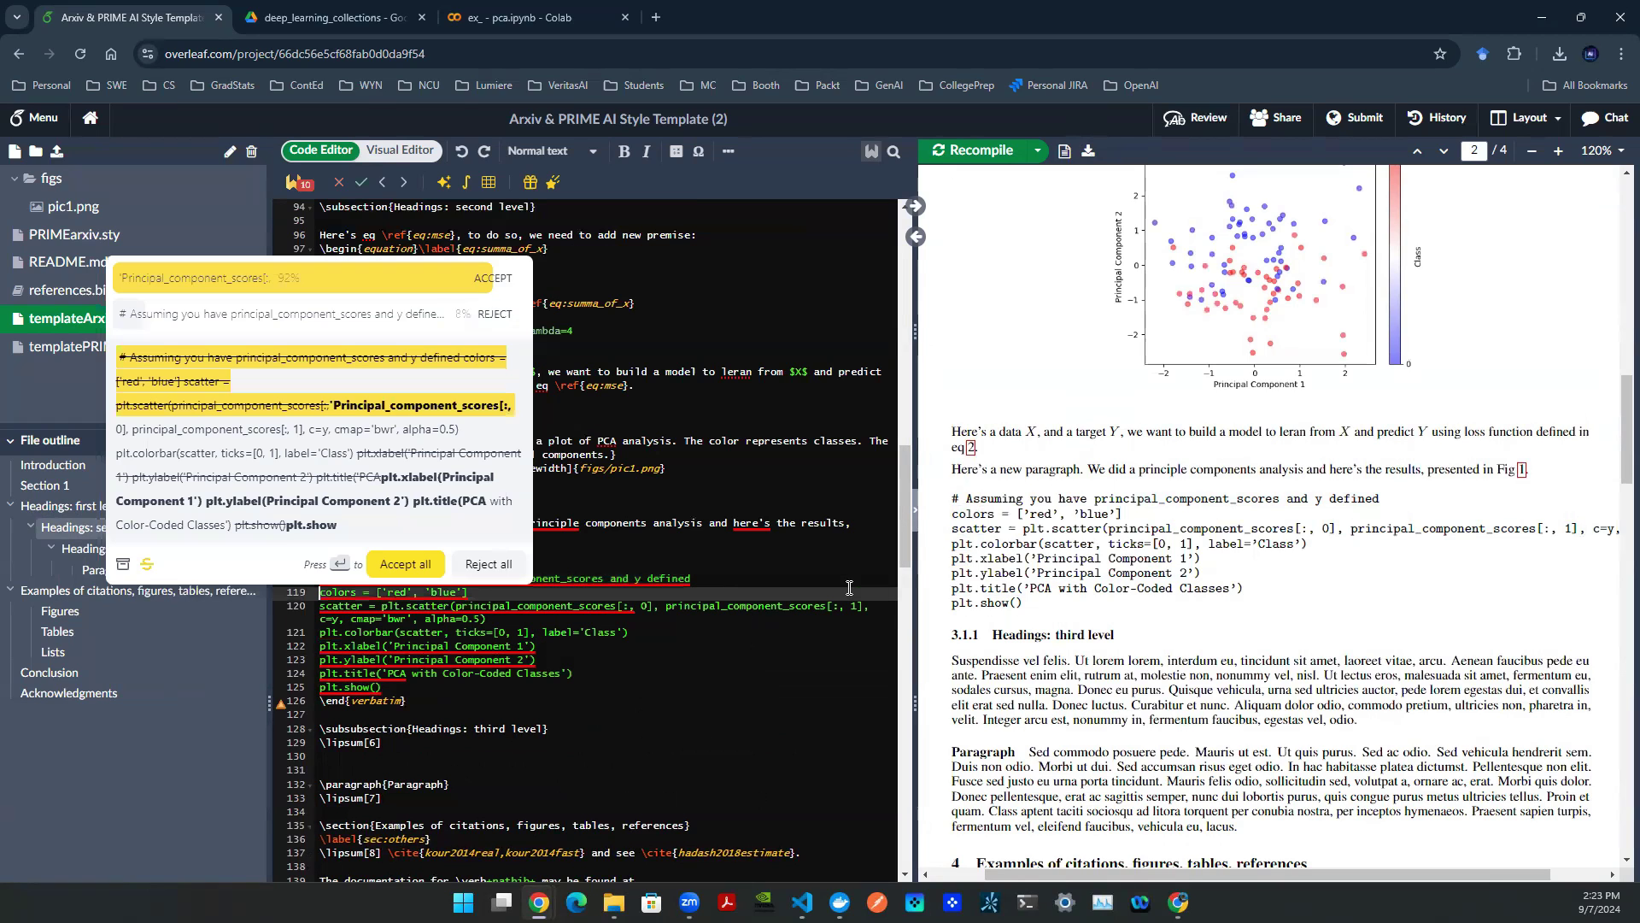
{"action": "type", "text": "# "}
{"action": "type", "text": "add comments he"}
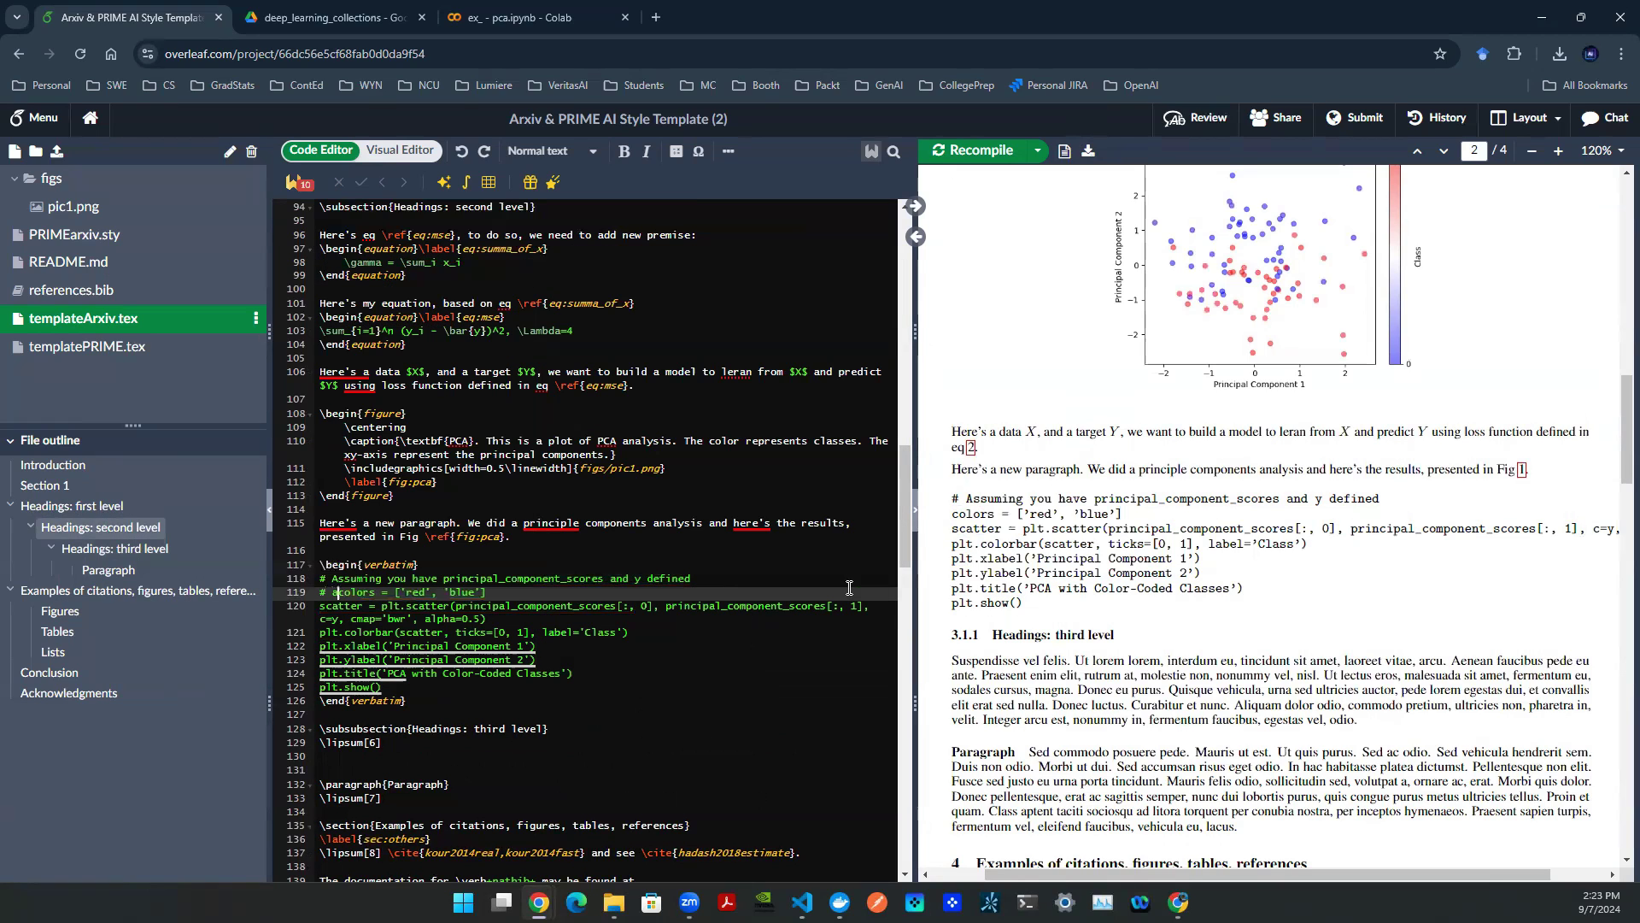
{"action": "type", "text": "re"}
{"action": "key", "text": "Return"}
{"action": "key", "text": "Return"}
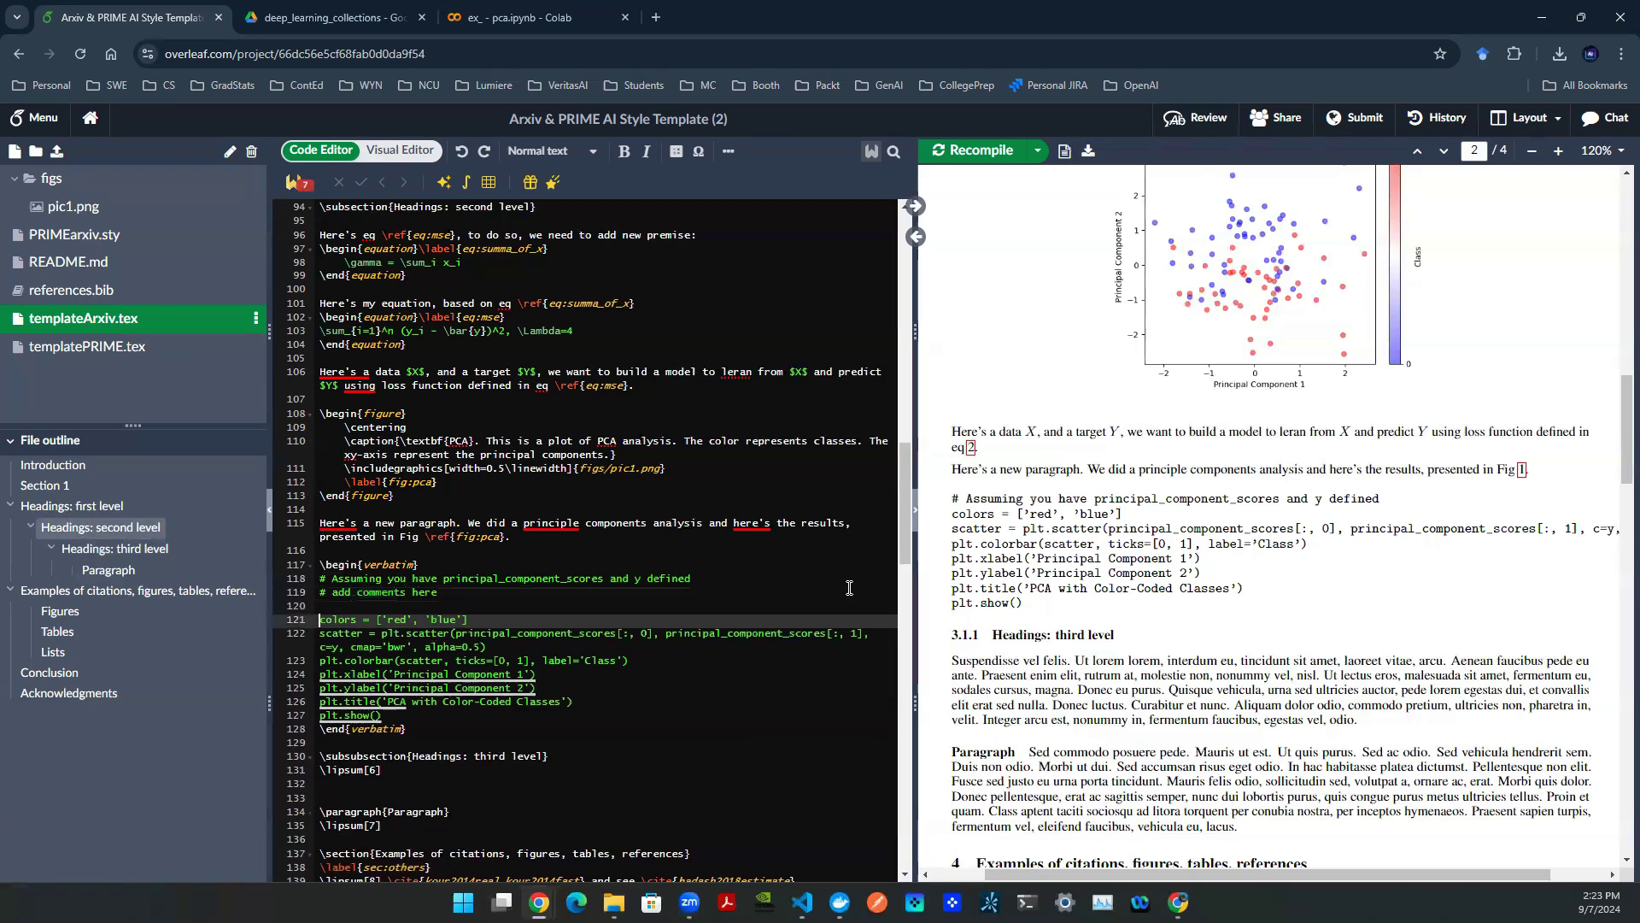
{"action": "key", "text": "Up"}
{"action": "key", "text": "Return"}
- Type the import line 'from python import some_package' above the colors line
{"action": "type", "text": "from "}
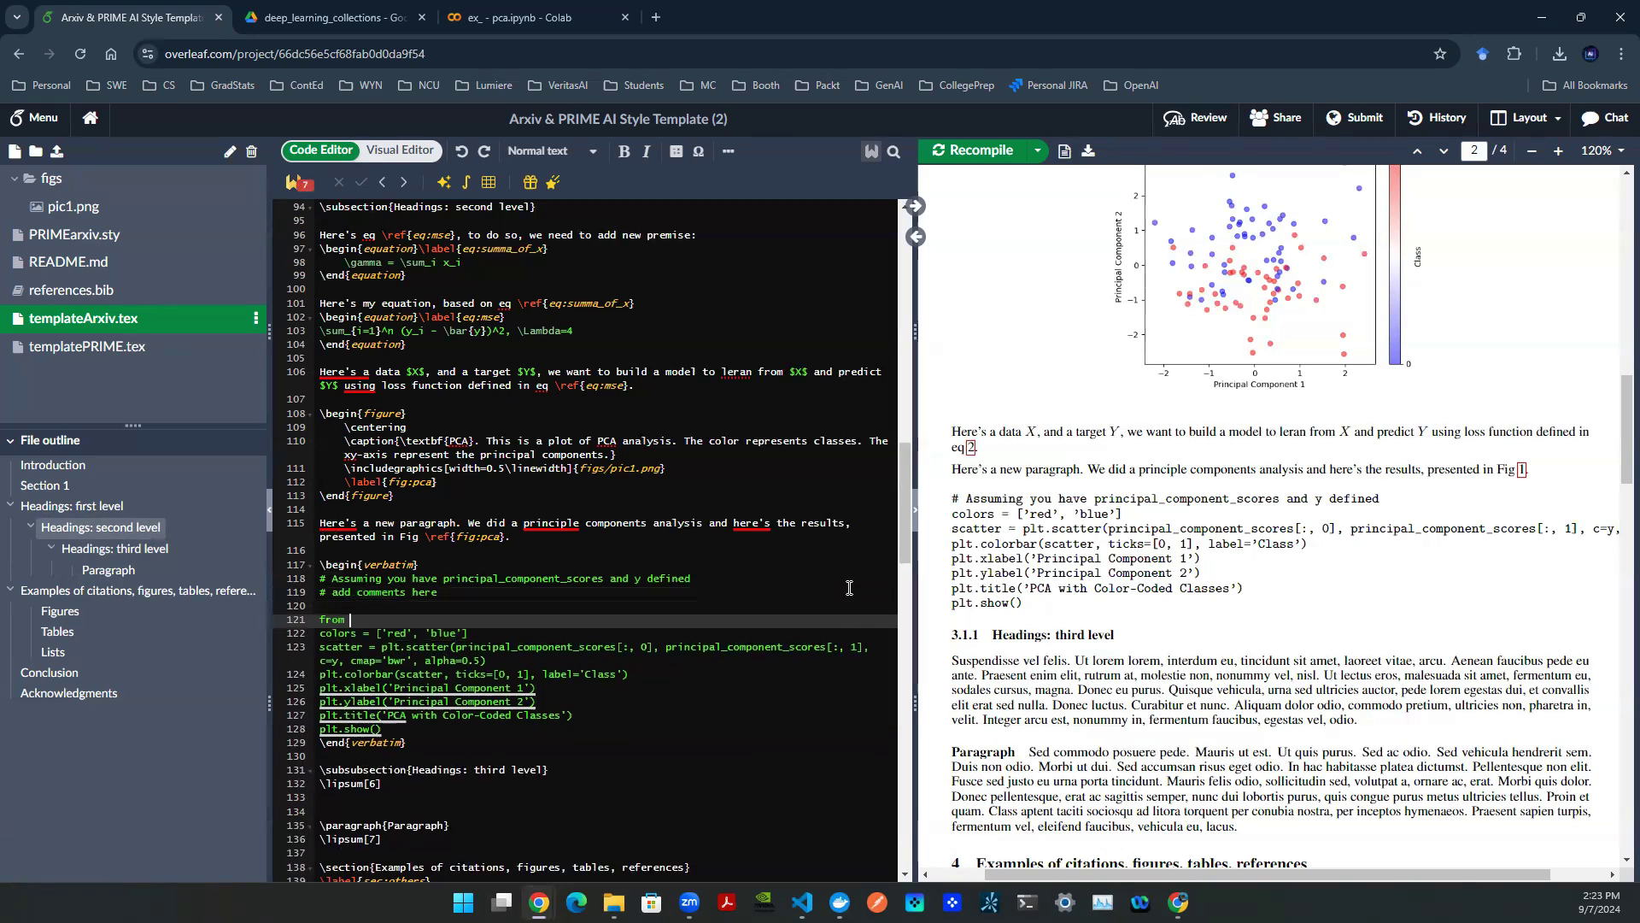
{"action": "type", "text": "python import some"}
{"action": "key", "text": "Return"}
{"action": "key", "text": "Up"}
{"action": "key", "text": "End"}
{"action": "key", "text": "Left"}
{"action": "key", "text": "Left"}
{"action": "key", "text": "Left"}
{"action": "key", "text": "Left"}
{"action": "key", "text": "Left"}
{"action": "key", "text": "Left"}
{"action": "key", "text": "Left"}
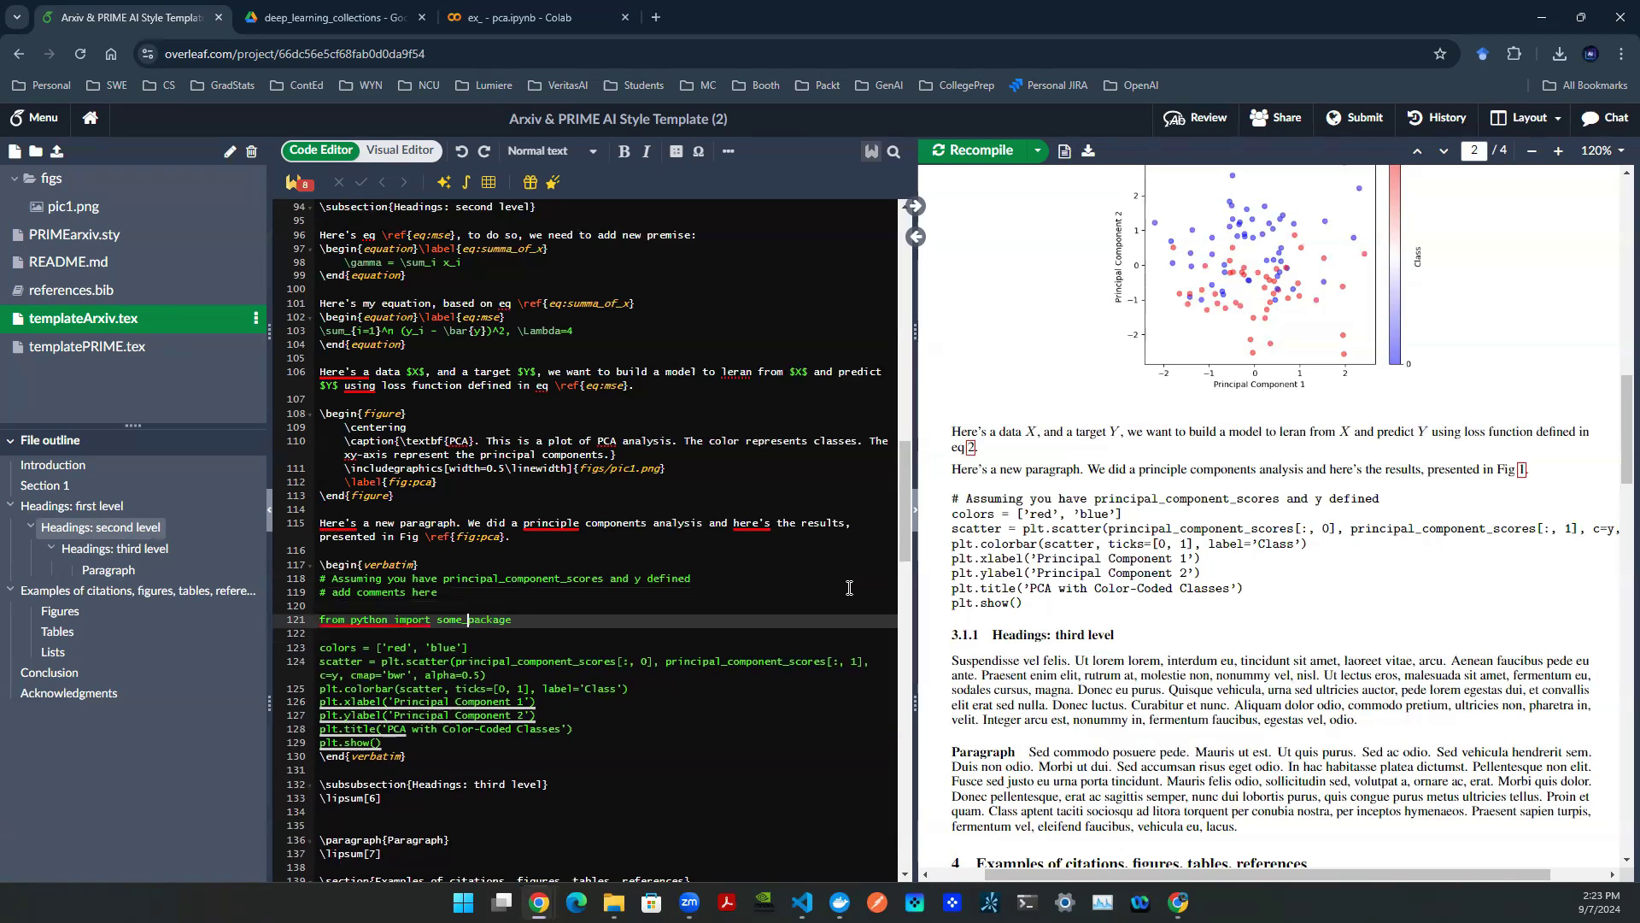
{"action": "key", "text": "shift+Left"}
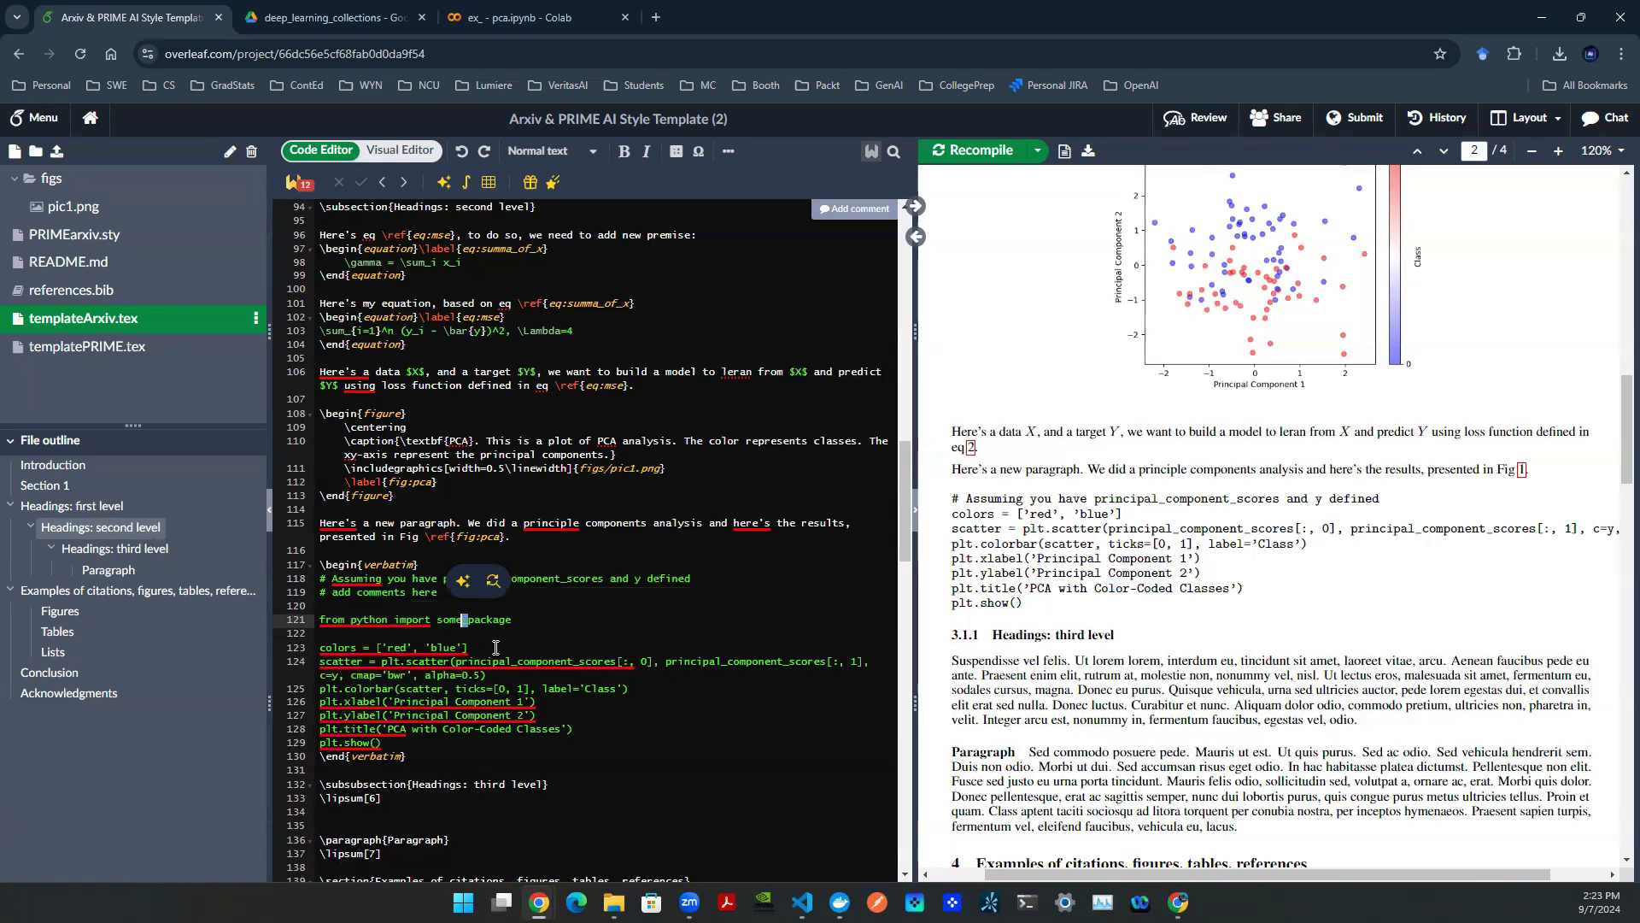
- Check the package name and verbatim opening line, then recompile
{"action": "left_click", "coordinate": [710, 797]}
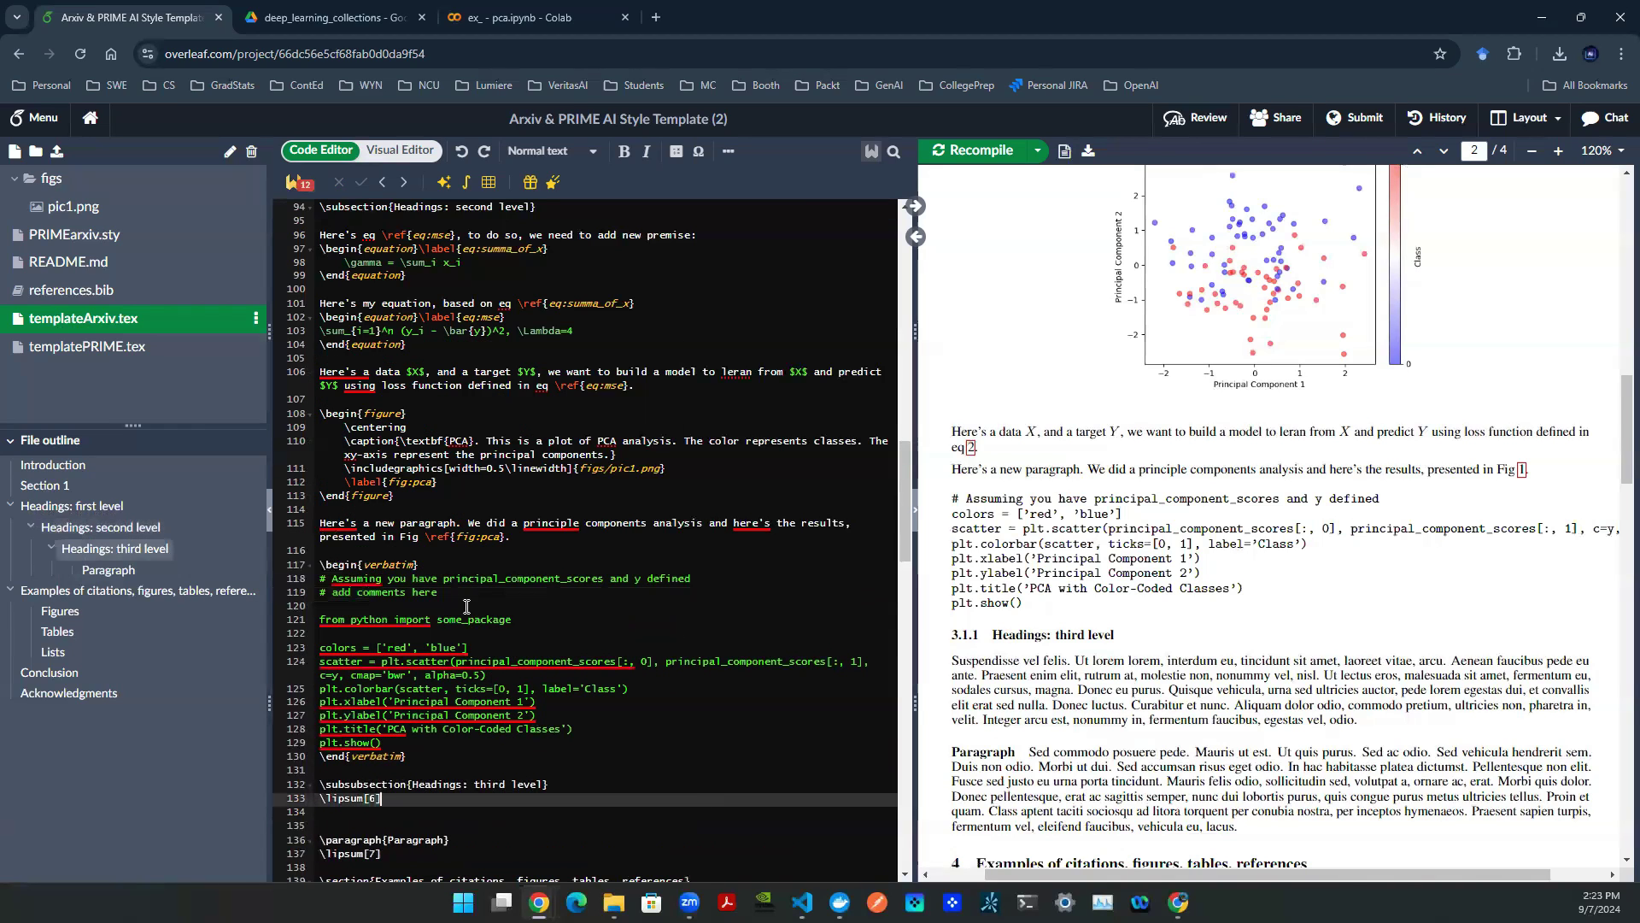
{"action": "left_click_drag", "start_coordinate": [463, 620], "coordinate": [480, 618]}
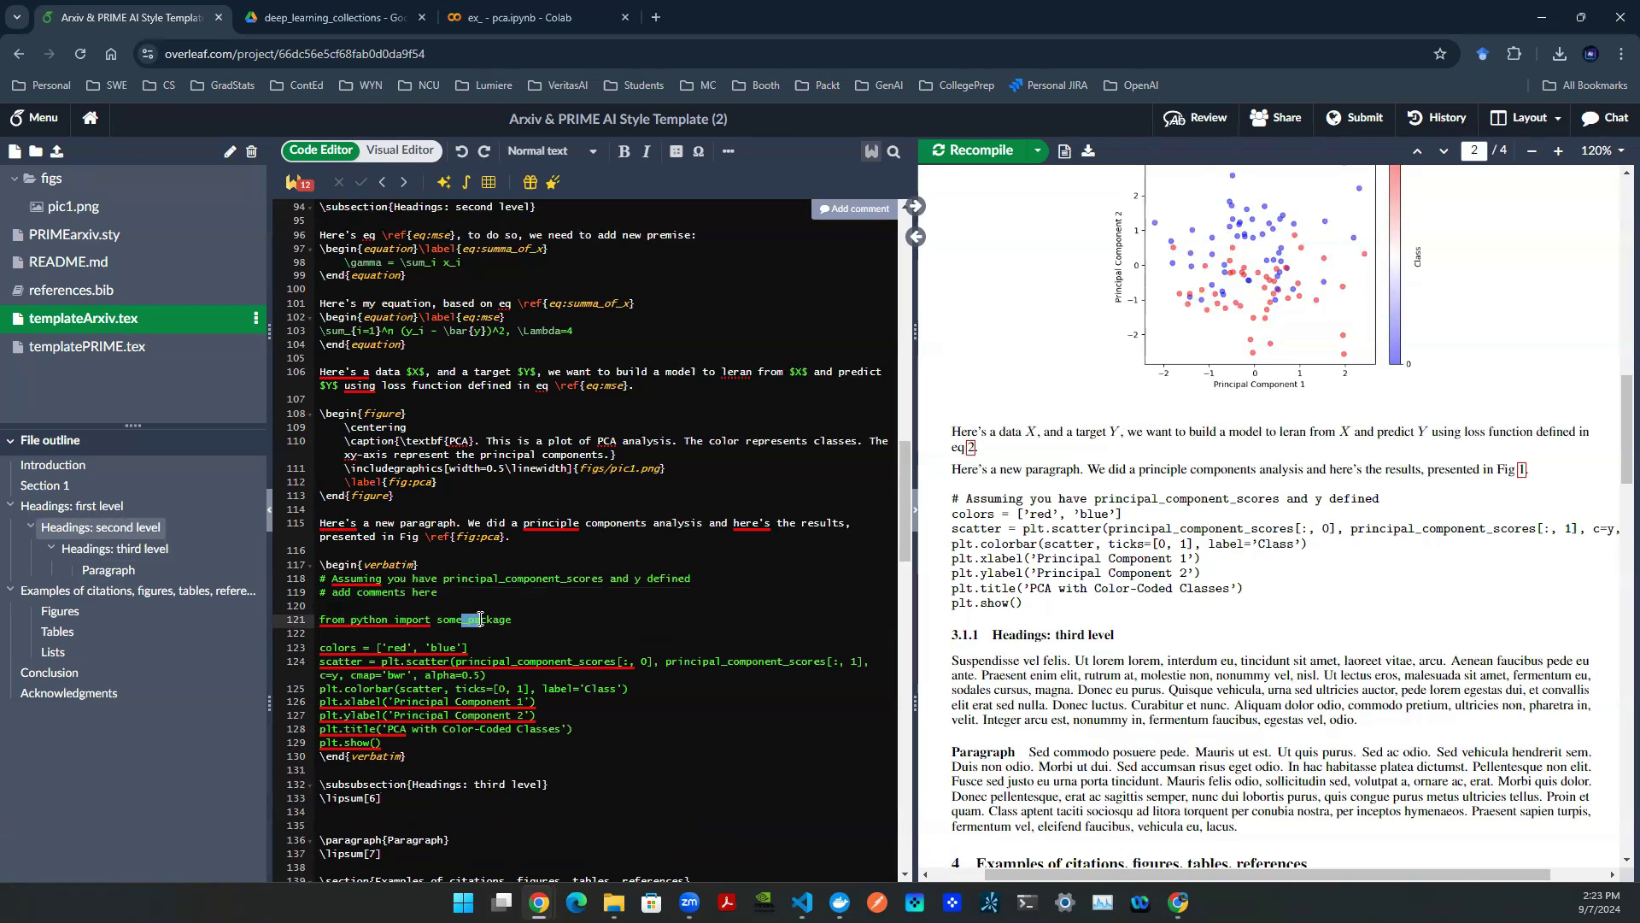
{"action": "left_click_drag", "start_coordinate": [358, 565], "coordinate": [421, 564]}
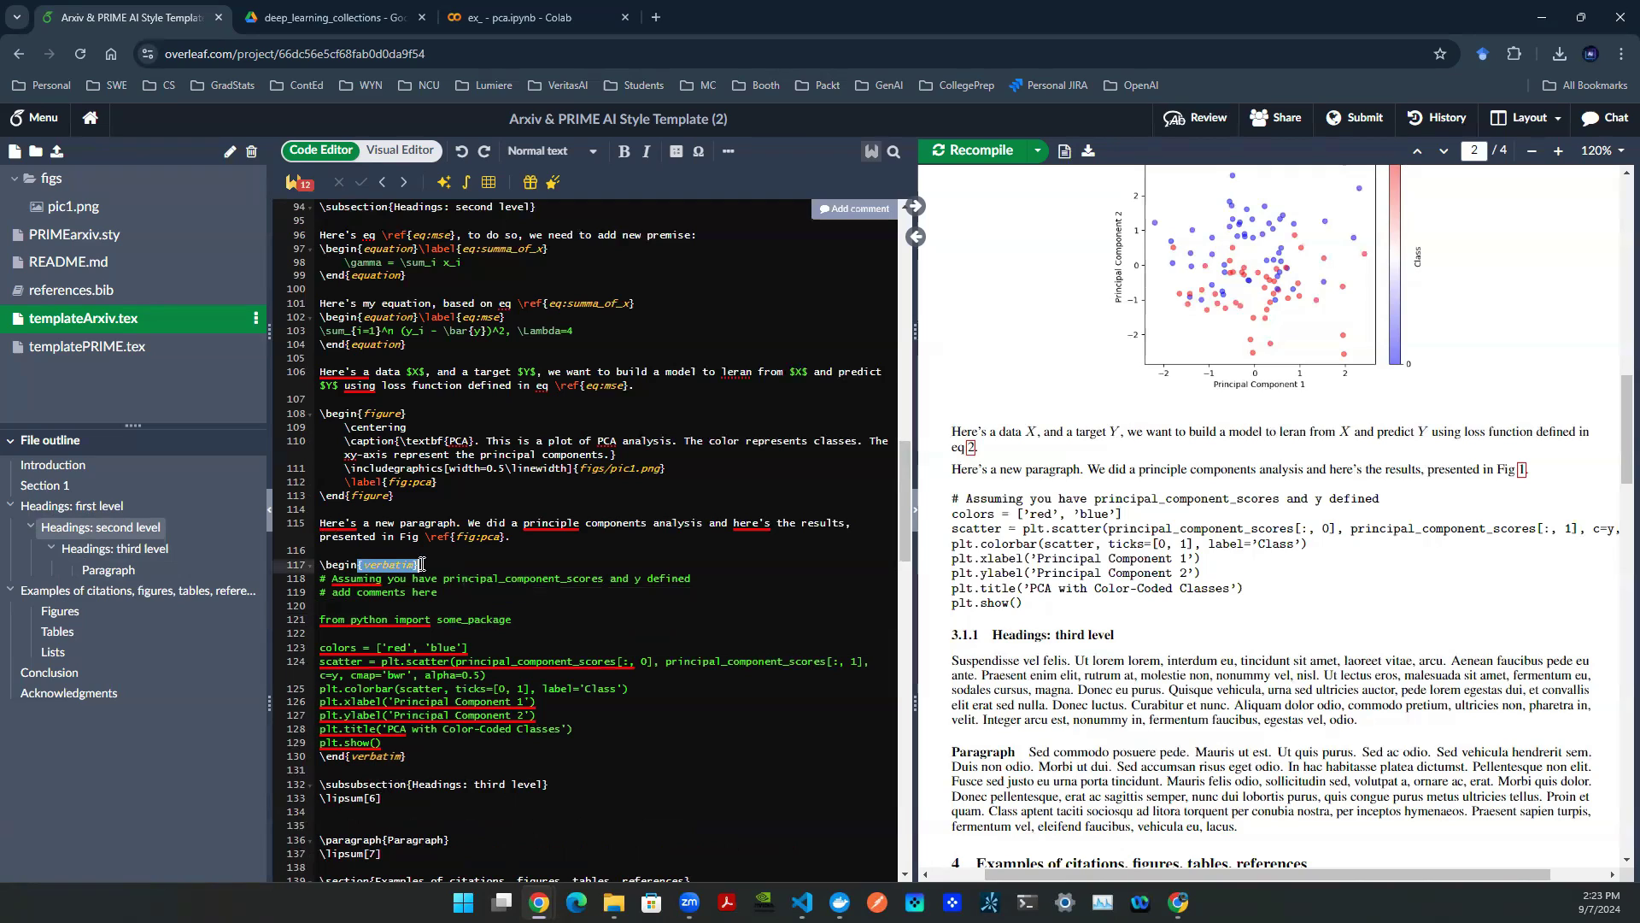
{"action": "left_click_drag", "start_coordinate": [450, 620], "coordinate": [480, 621]}
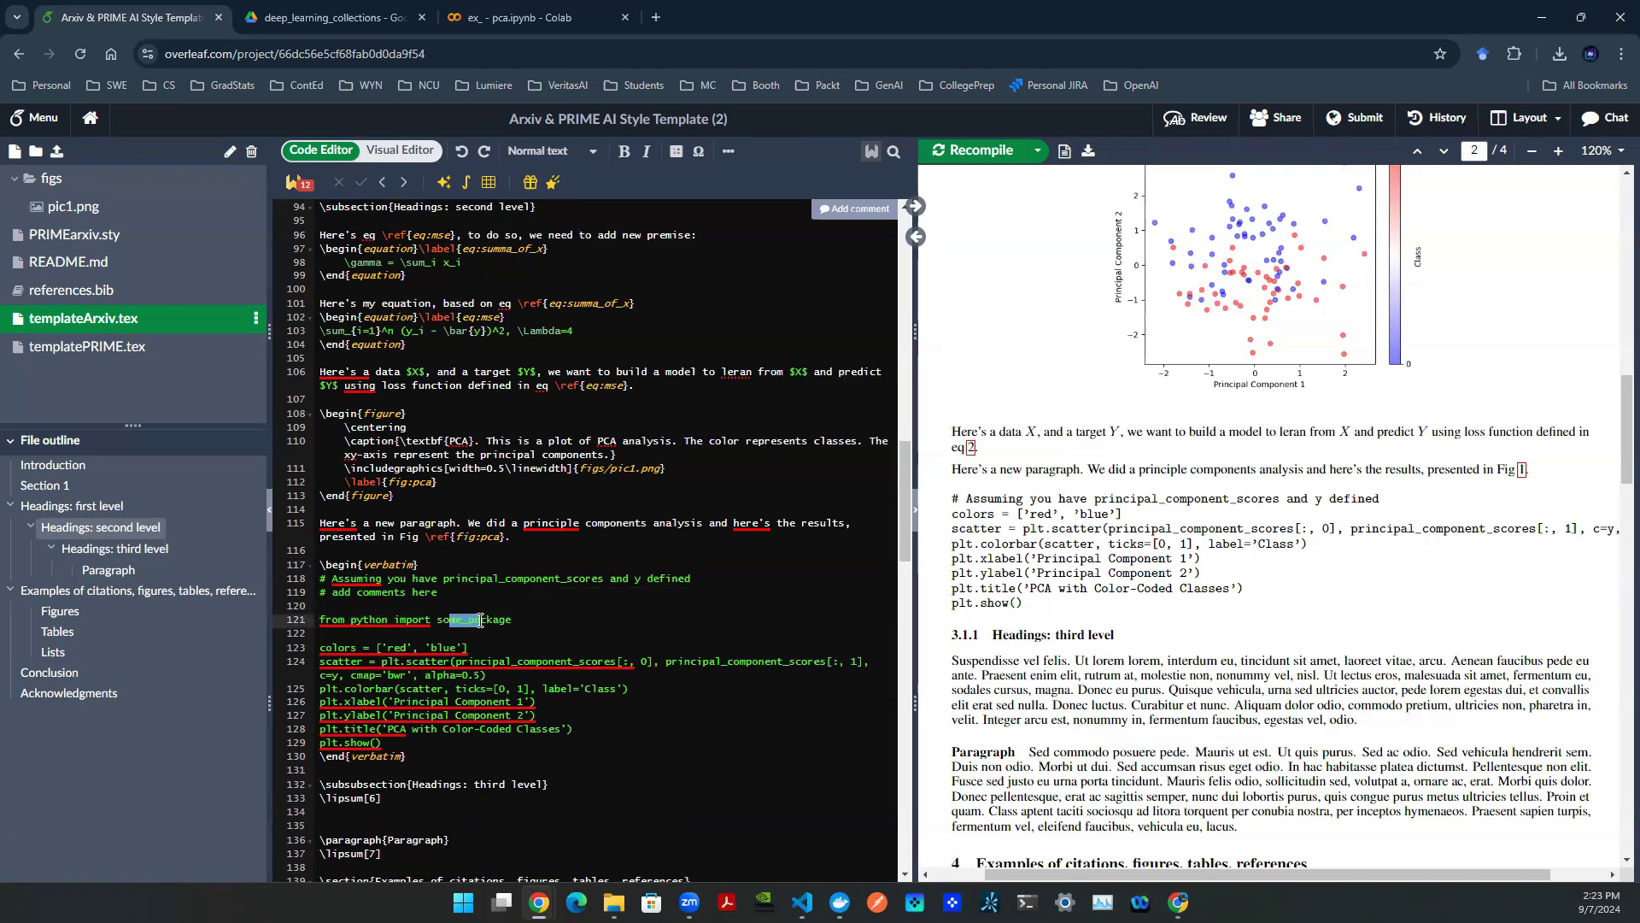
{"action": "left_click", "coordinate": [757, 562]}
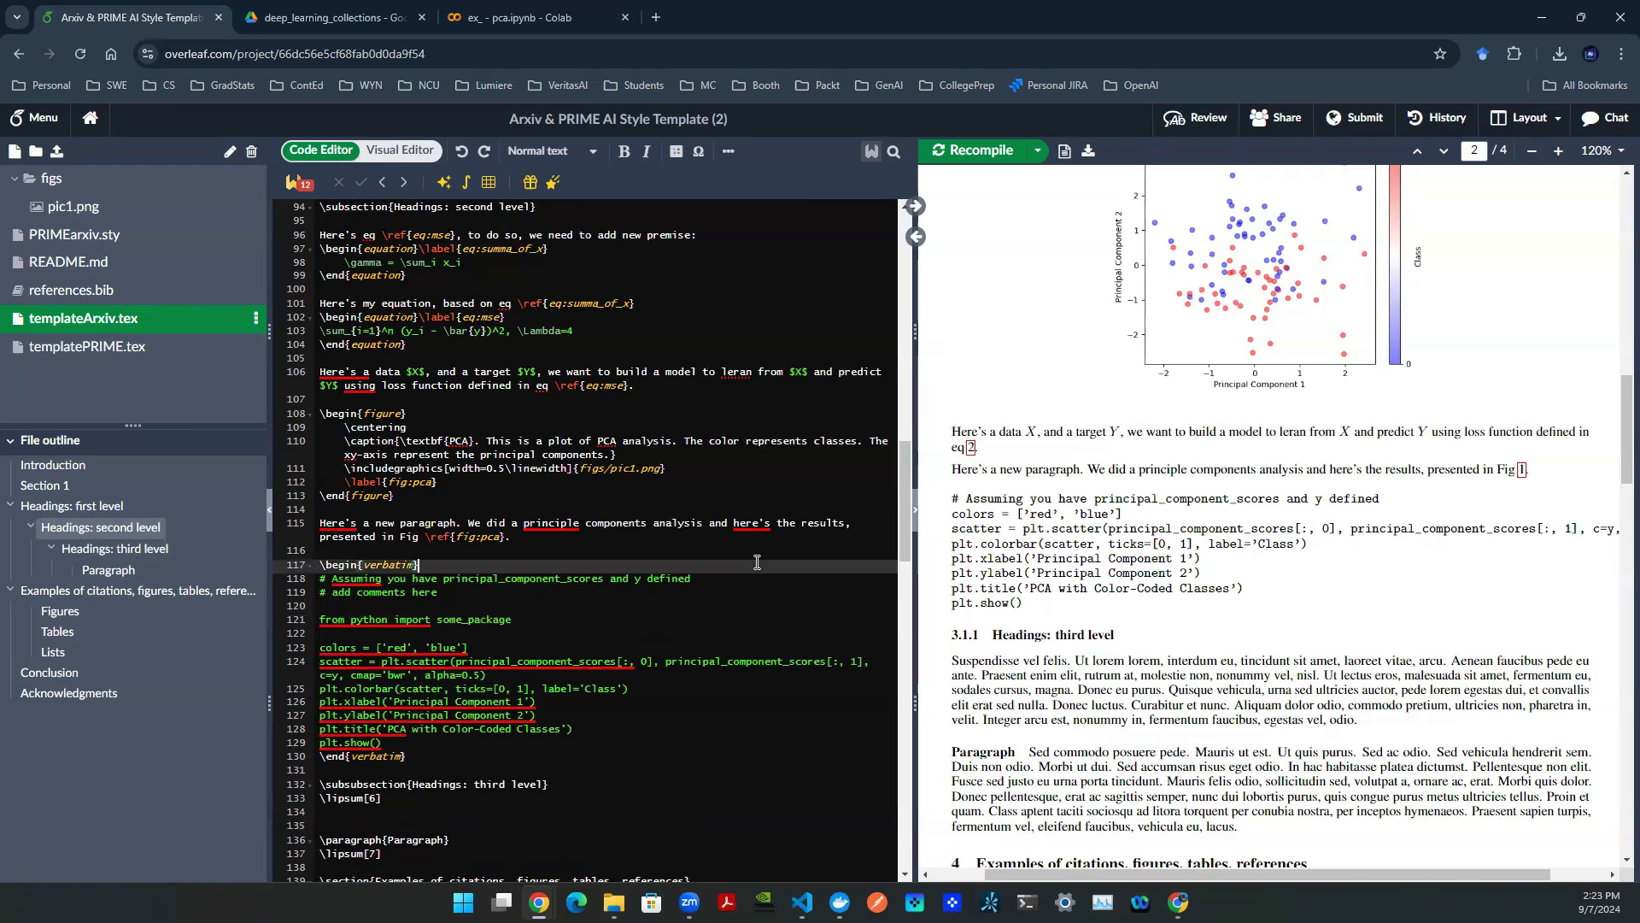
{"action": "key", "text": "ctrl+s"}
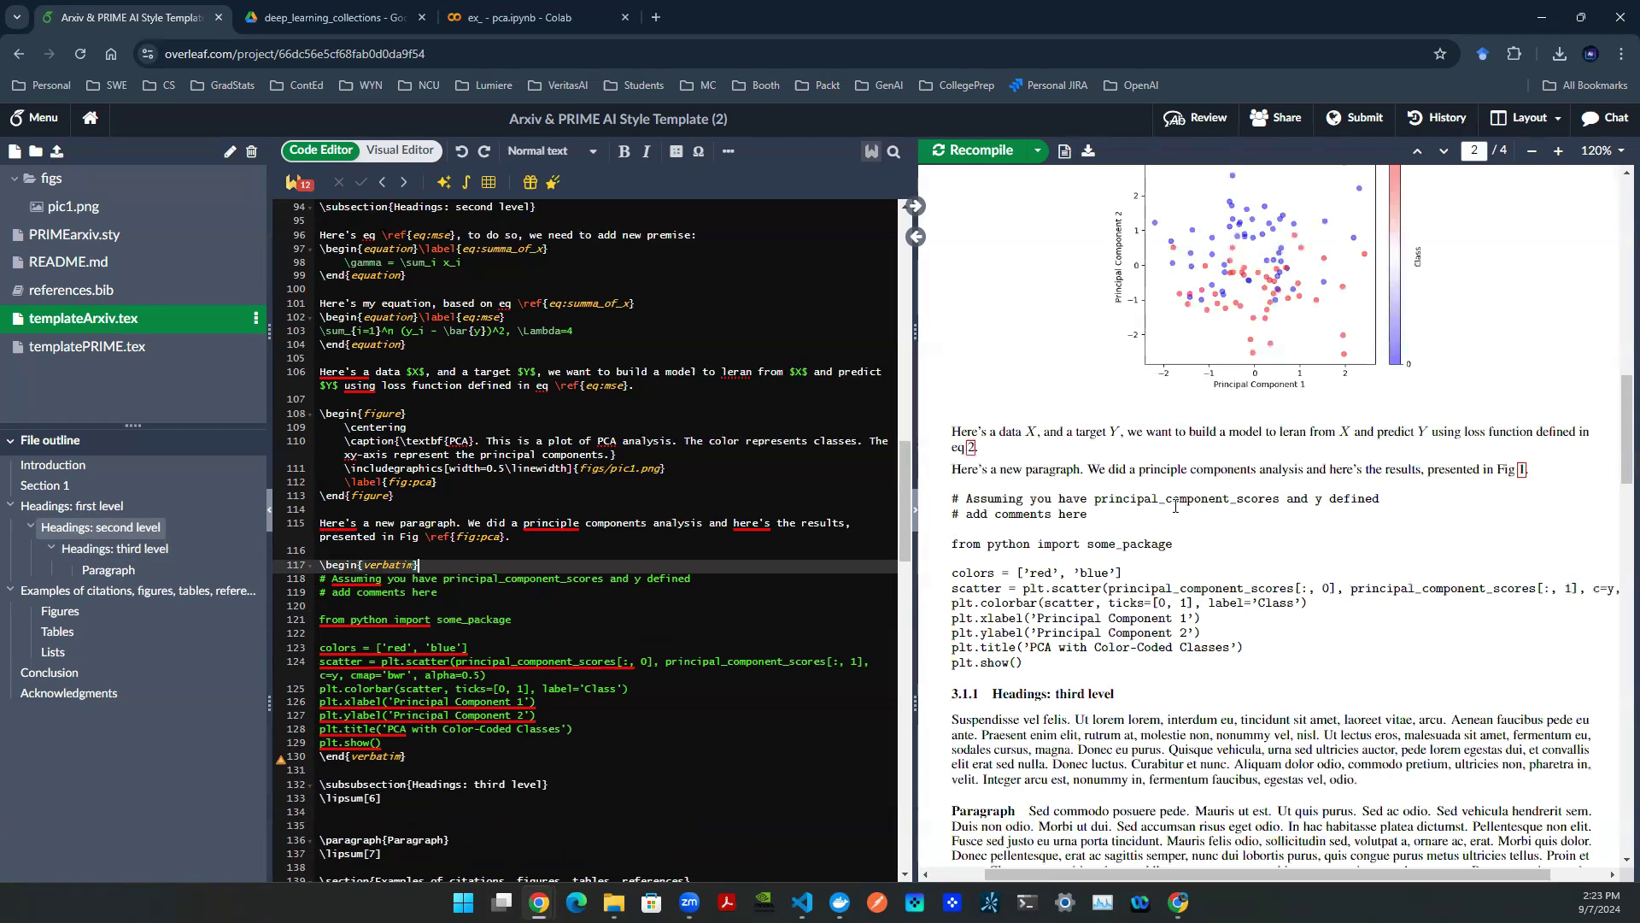
- Check the added comment and import lines in the PDF and review the compile logs
{"action": "left_click_drag", "start_coordinate": [1018, 543], "coordinate": [1061, 665]}
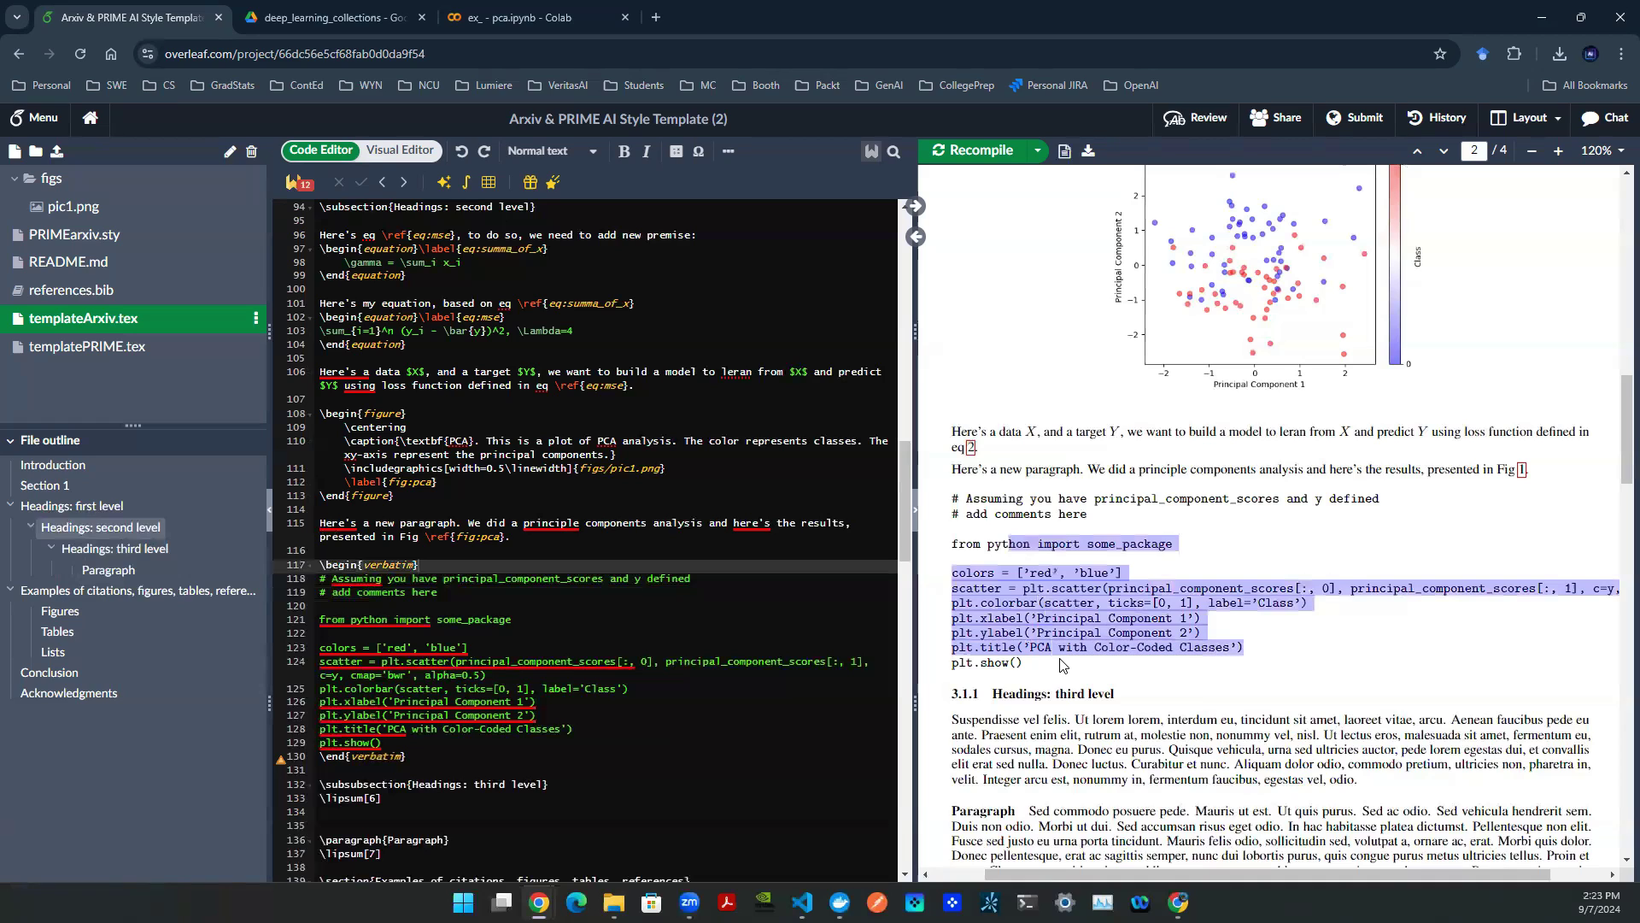
{"action": "left_click", "coordinate": [1096, 628]}
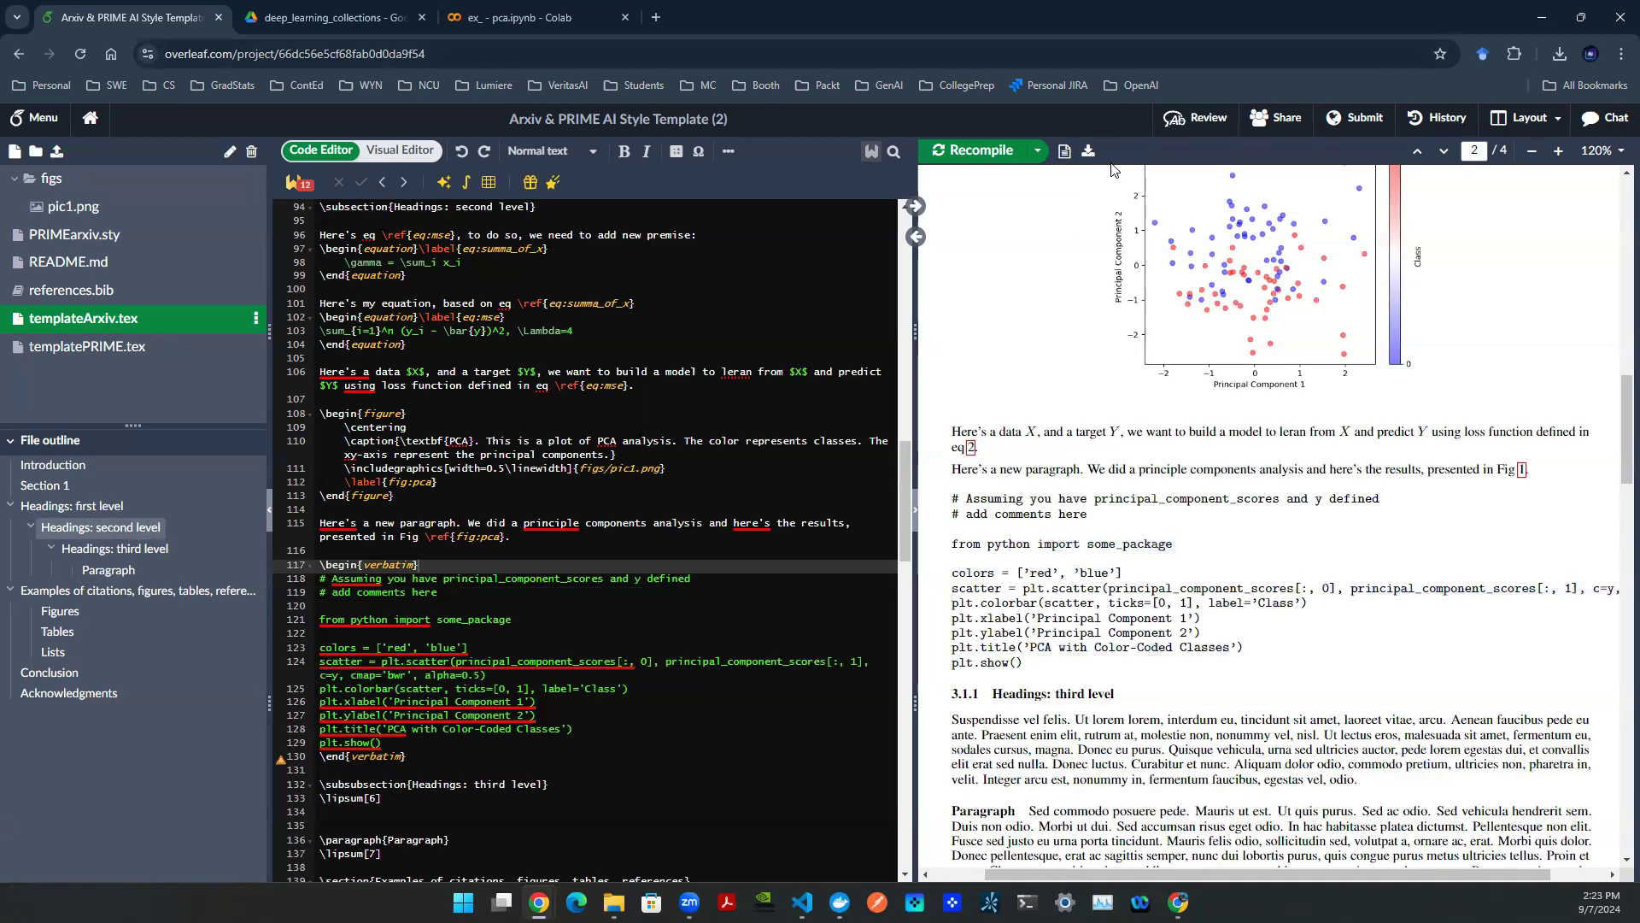
{"action": "left_click", "coordinate": [1063, 151]}
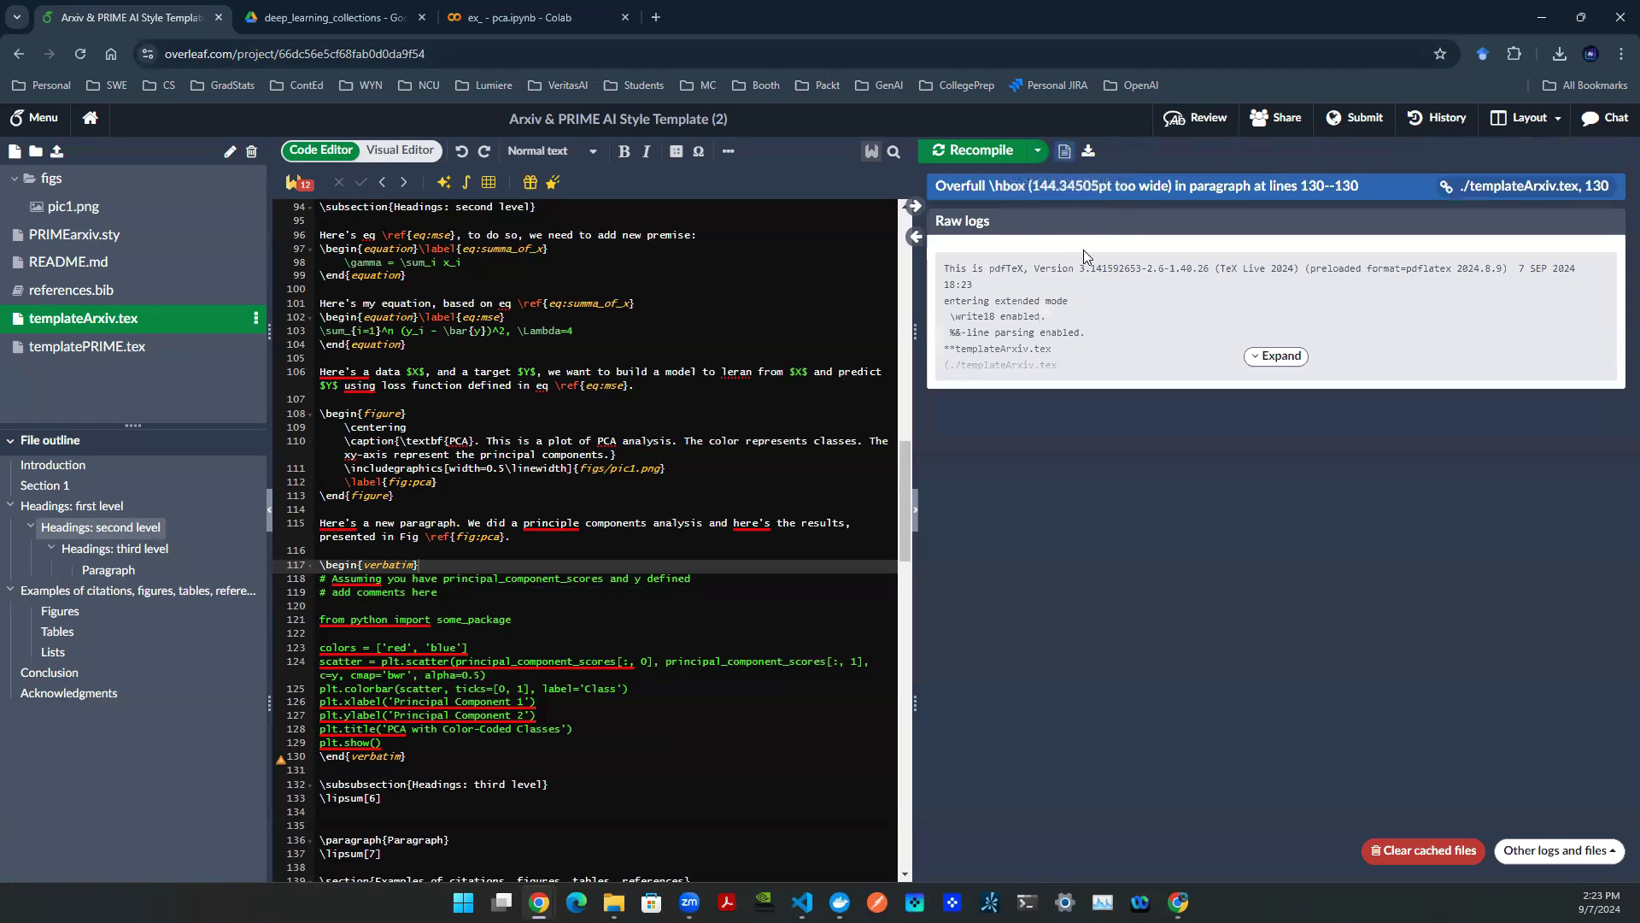
{"action": "left_click", "coordinate": [1064, 152]}
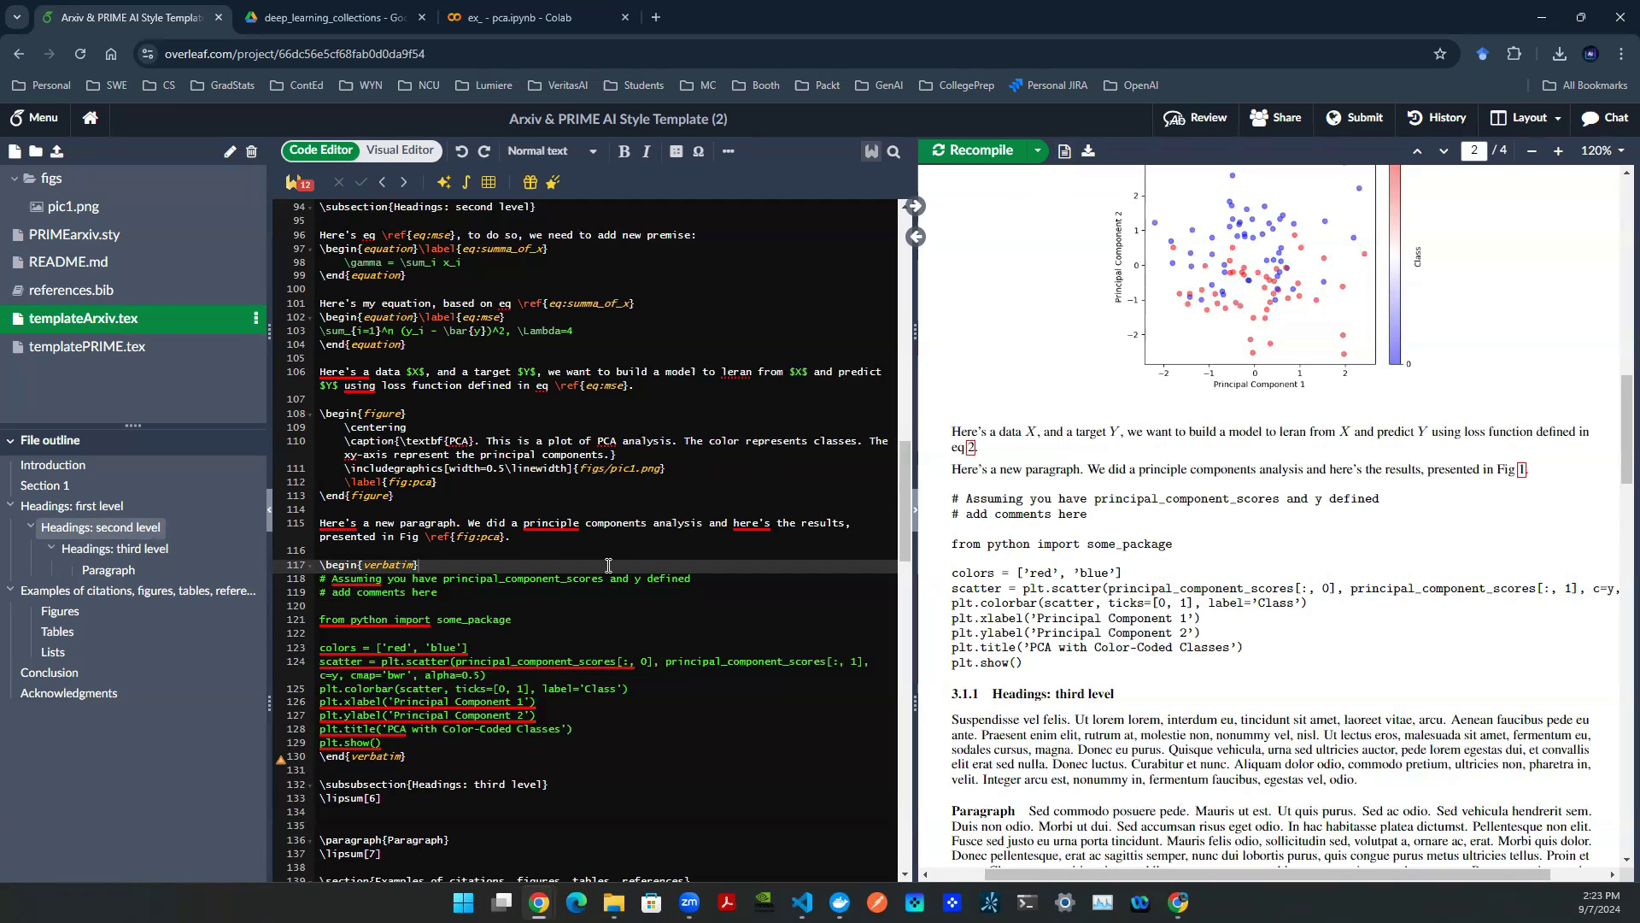
{"action": "left_click", "coordinate": [743, 757]}
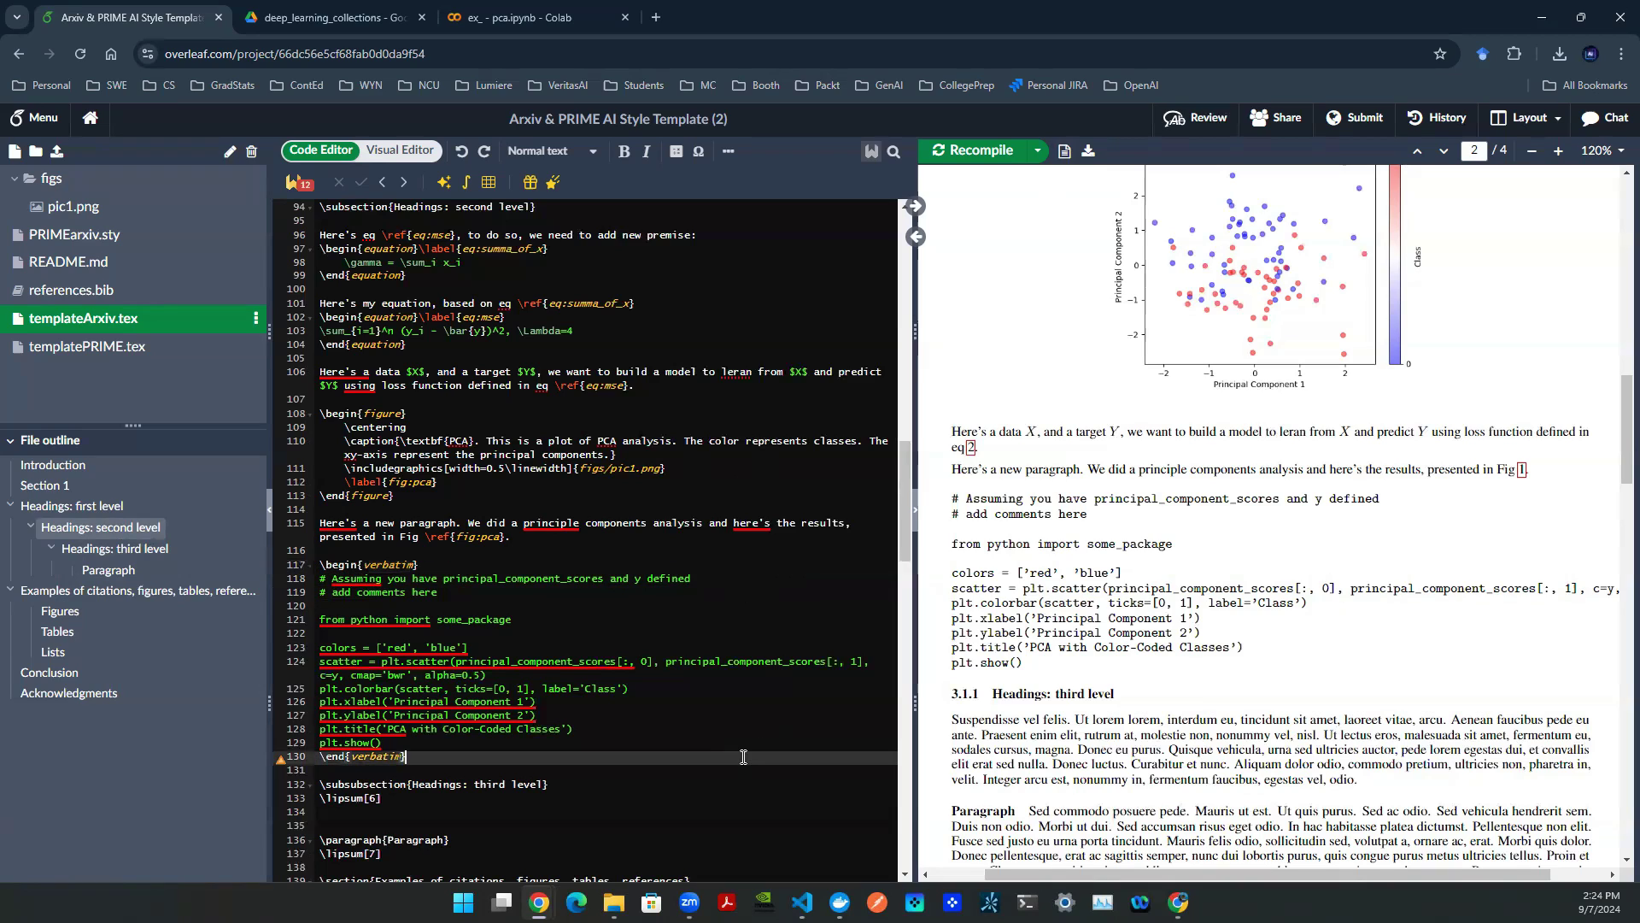
- Add \label{code:code_for_pca} after \begin{verbatim} and check how it renders in the PDF
{"action": "double_click", "coordinate": [981, 594]}
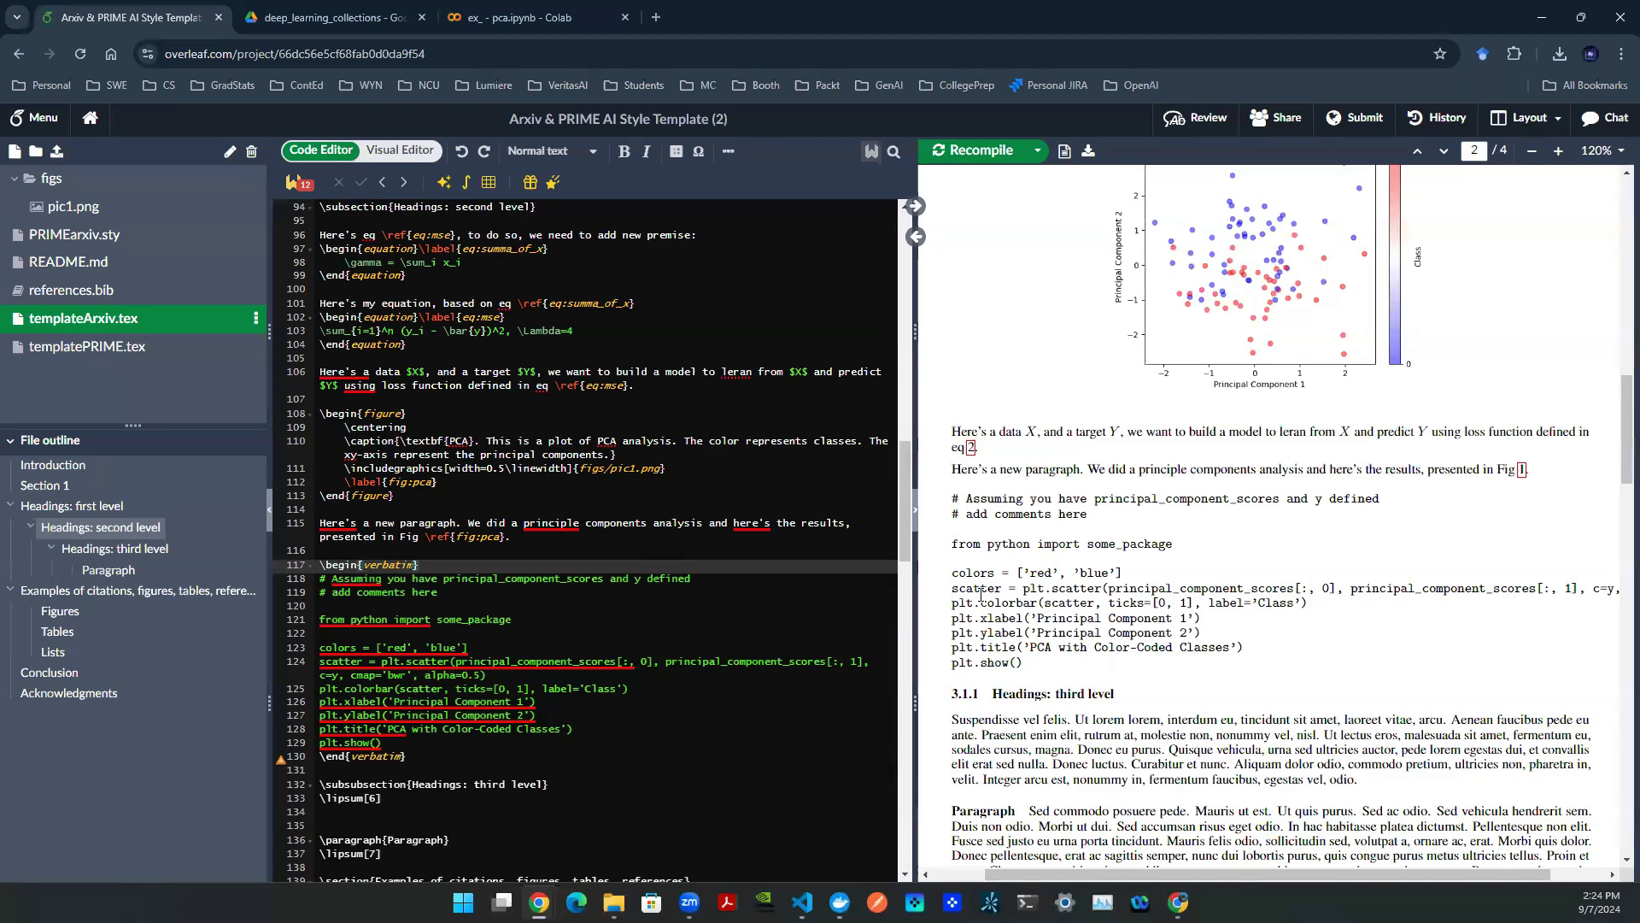
{"action": "type", "text": "\\label{code:code_for_"}
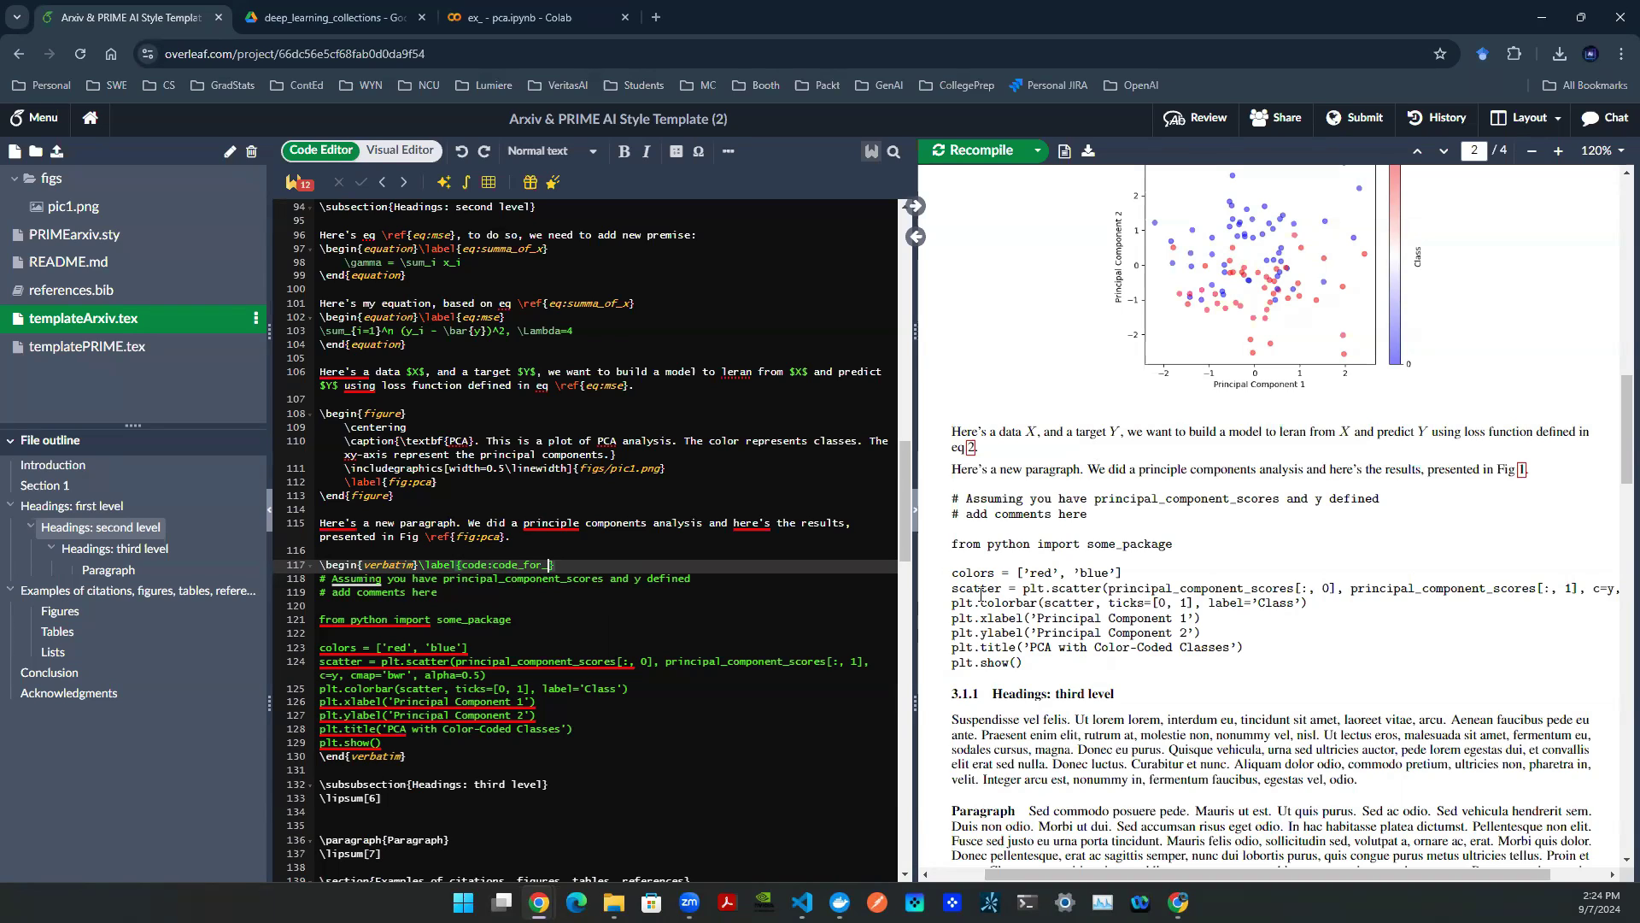
{"action": "type", "text": "pca"}
{"action": "left_click_drag", "start_coordinate": [493, 564], "coordinate": [416, 565]}
{"action": "left_click_drag", "start_coordinate": [982, 527], "coordinate": [1134, 530]}
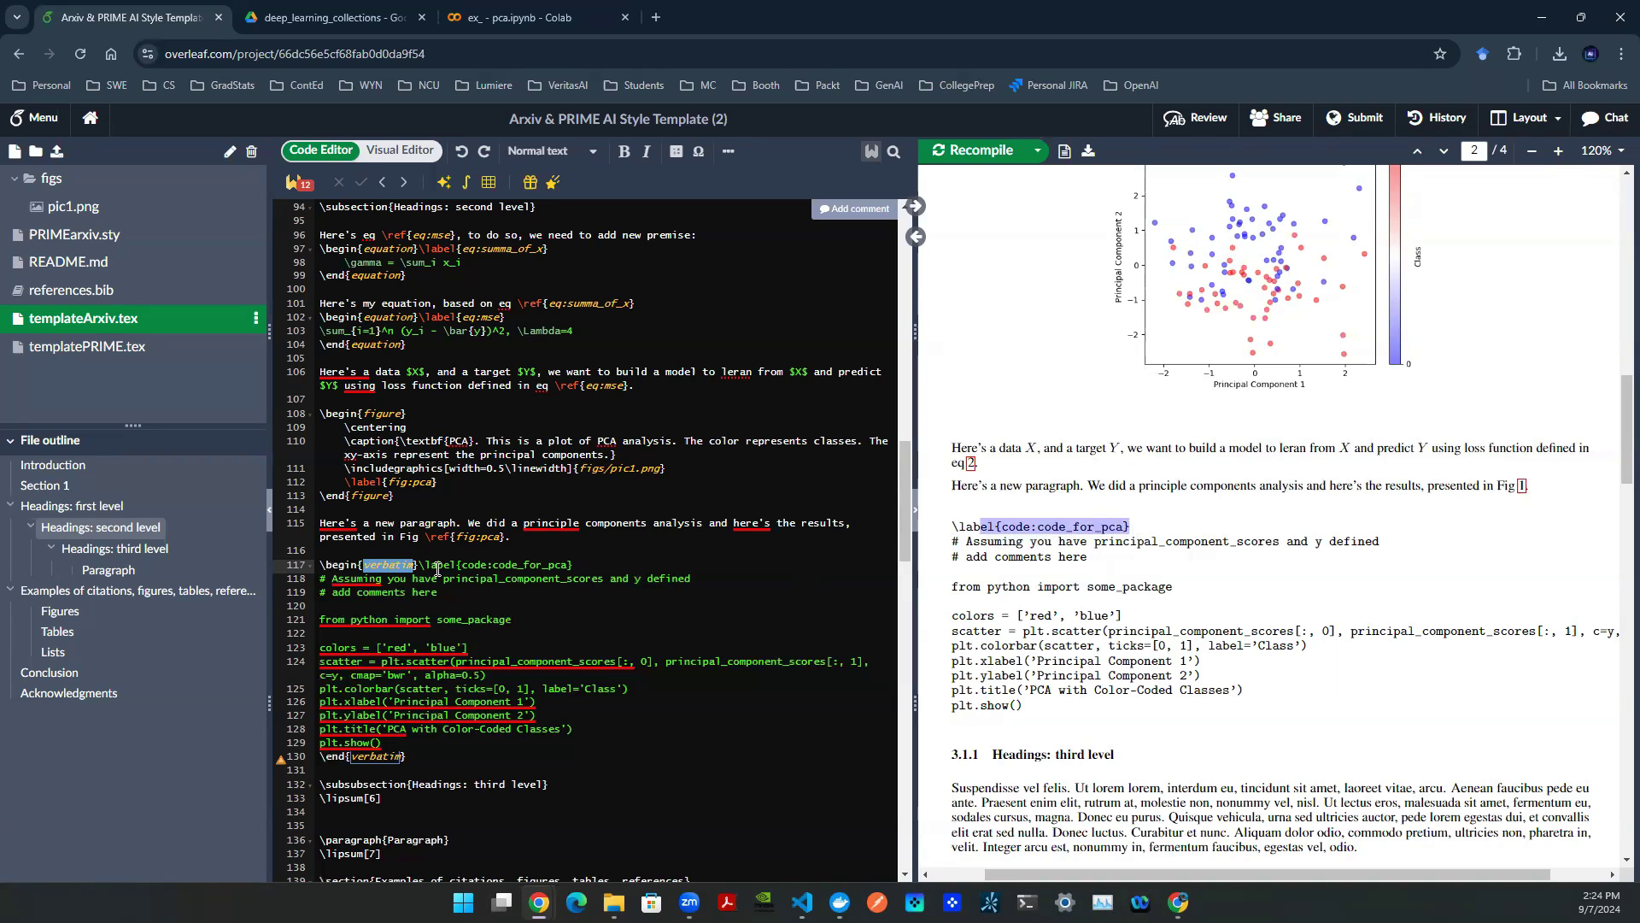
- Move \label{code:code_for_pca} onto its own line above \begin{verbatim}
{"action": "left_click_drag", "start_coordinate": [418, 565], "coordinate": [576, 565]}
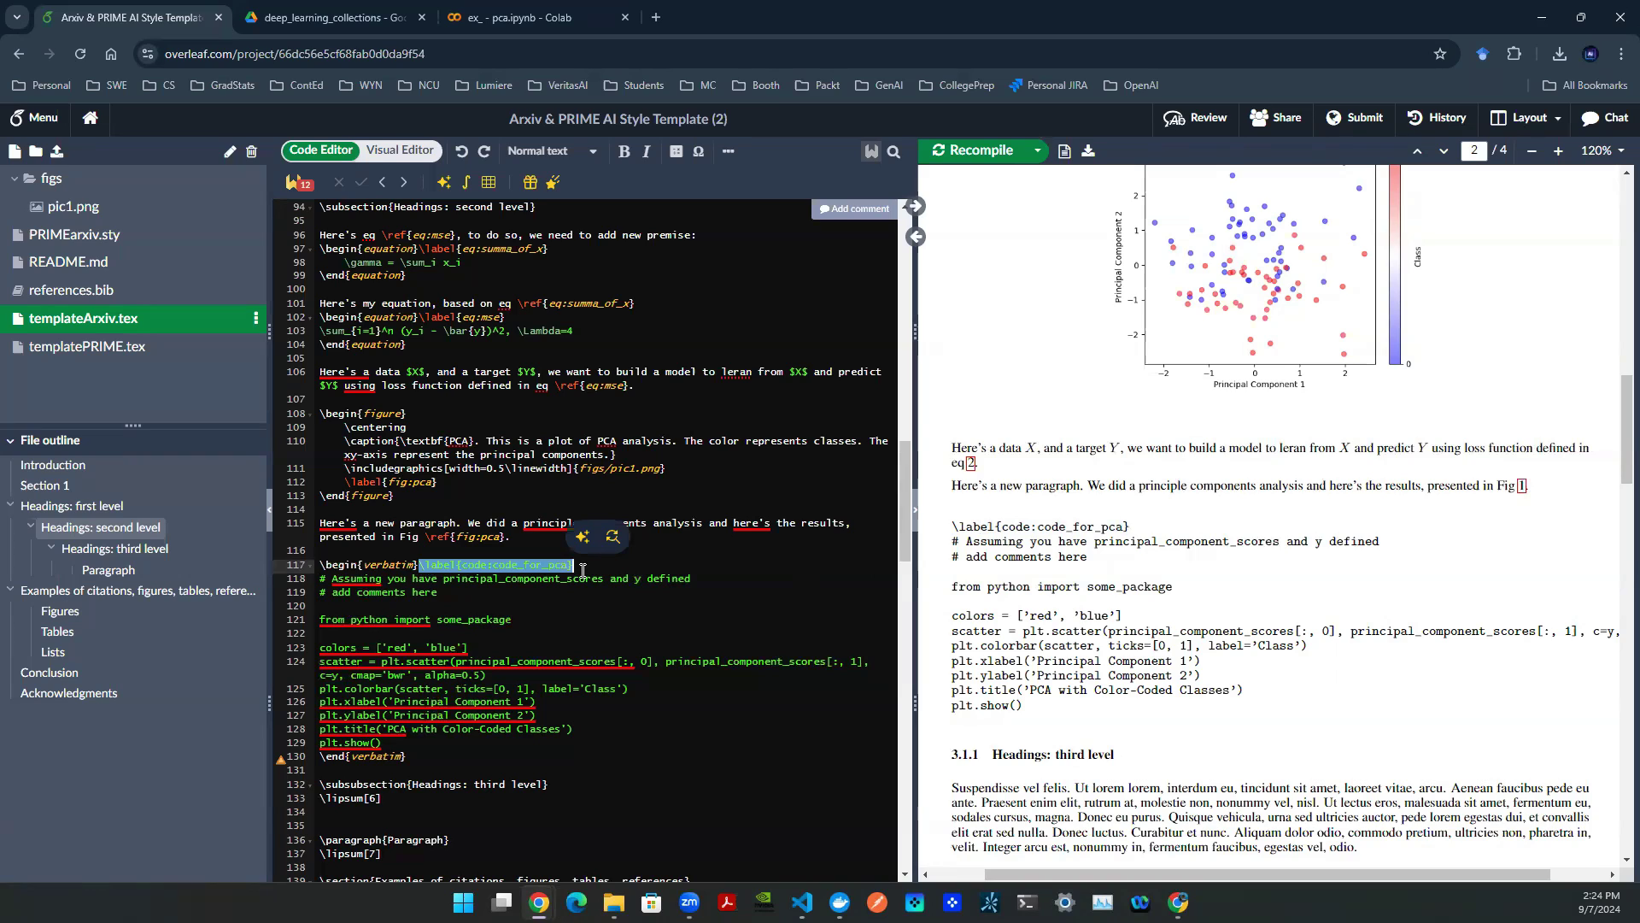
{"action": "key", "text": "ctrl+x"}
{"action": "key", "text": "Home"}
{"action": "key", "text": "Return"}
{"action": "key", "text": "Up"}
{"action": "key", "text": "ctrl+v"}
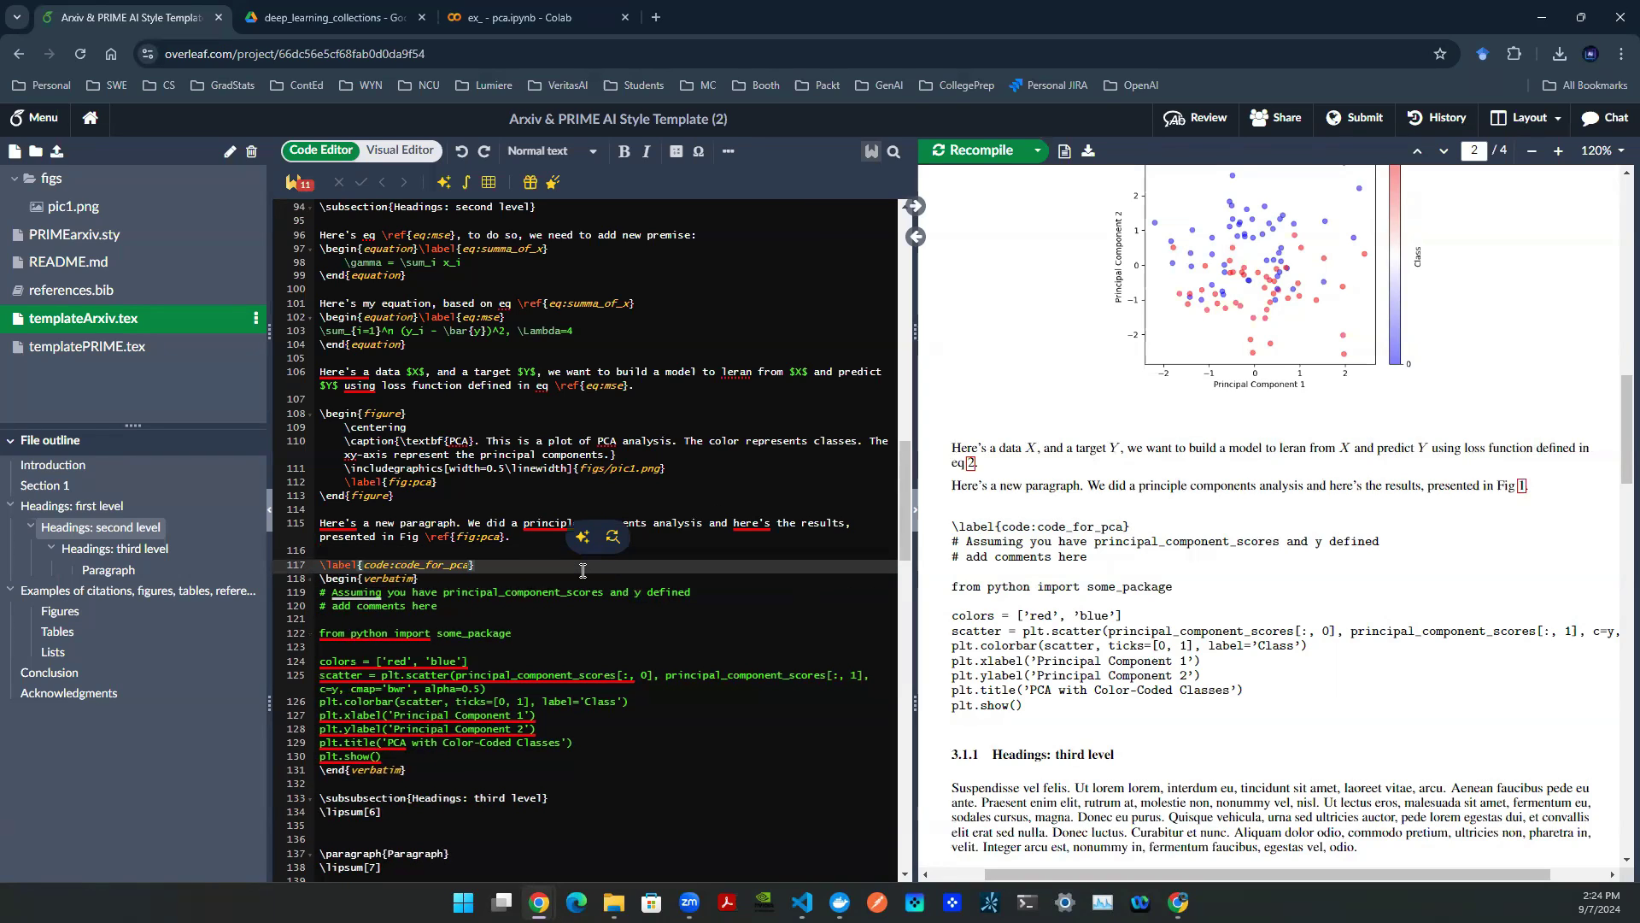
{"action": "key", "text": "Up"}
{"action": "key", "text": "Up"}
- End the PCA paragraph with 'We presnt our code in Code \ref{code:code_for_pca}.'
{"action": "key", "text": "End"}
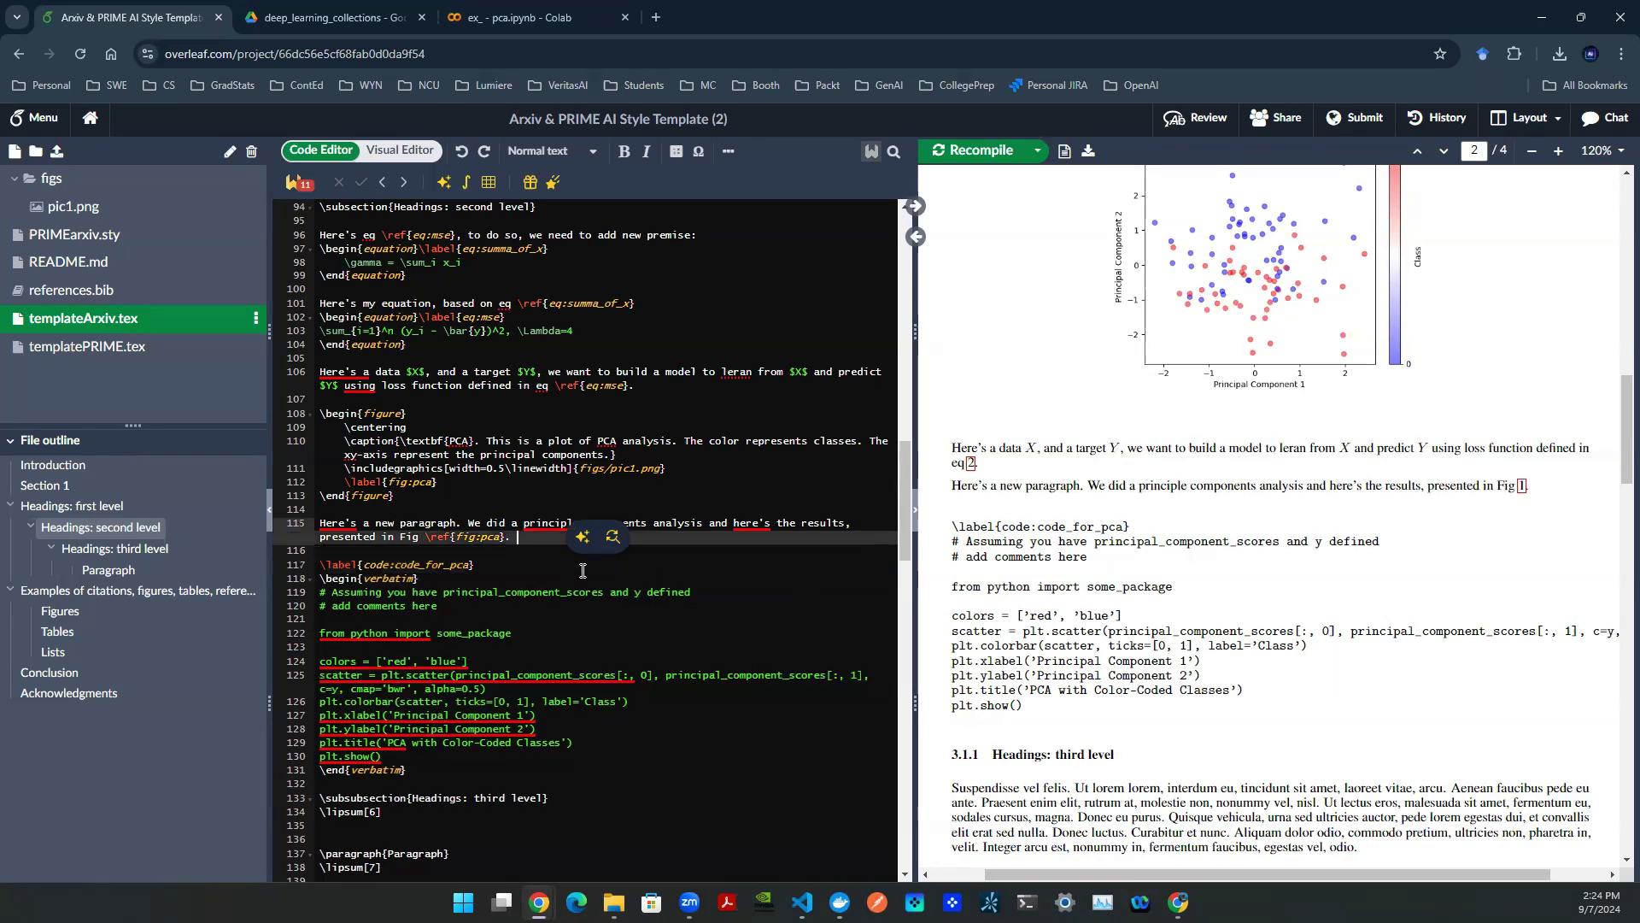
{"action": "type", "text": "We presn in Code \\r \ref{"}
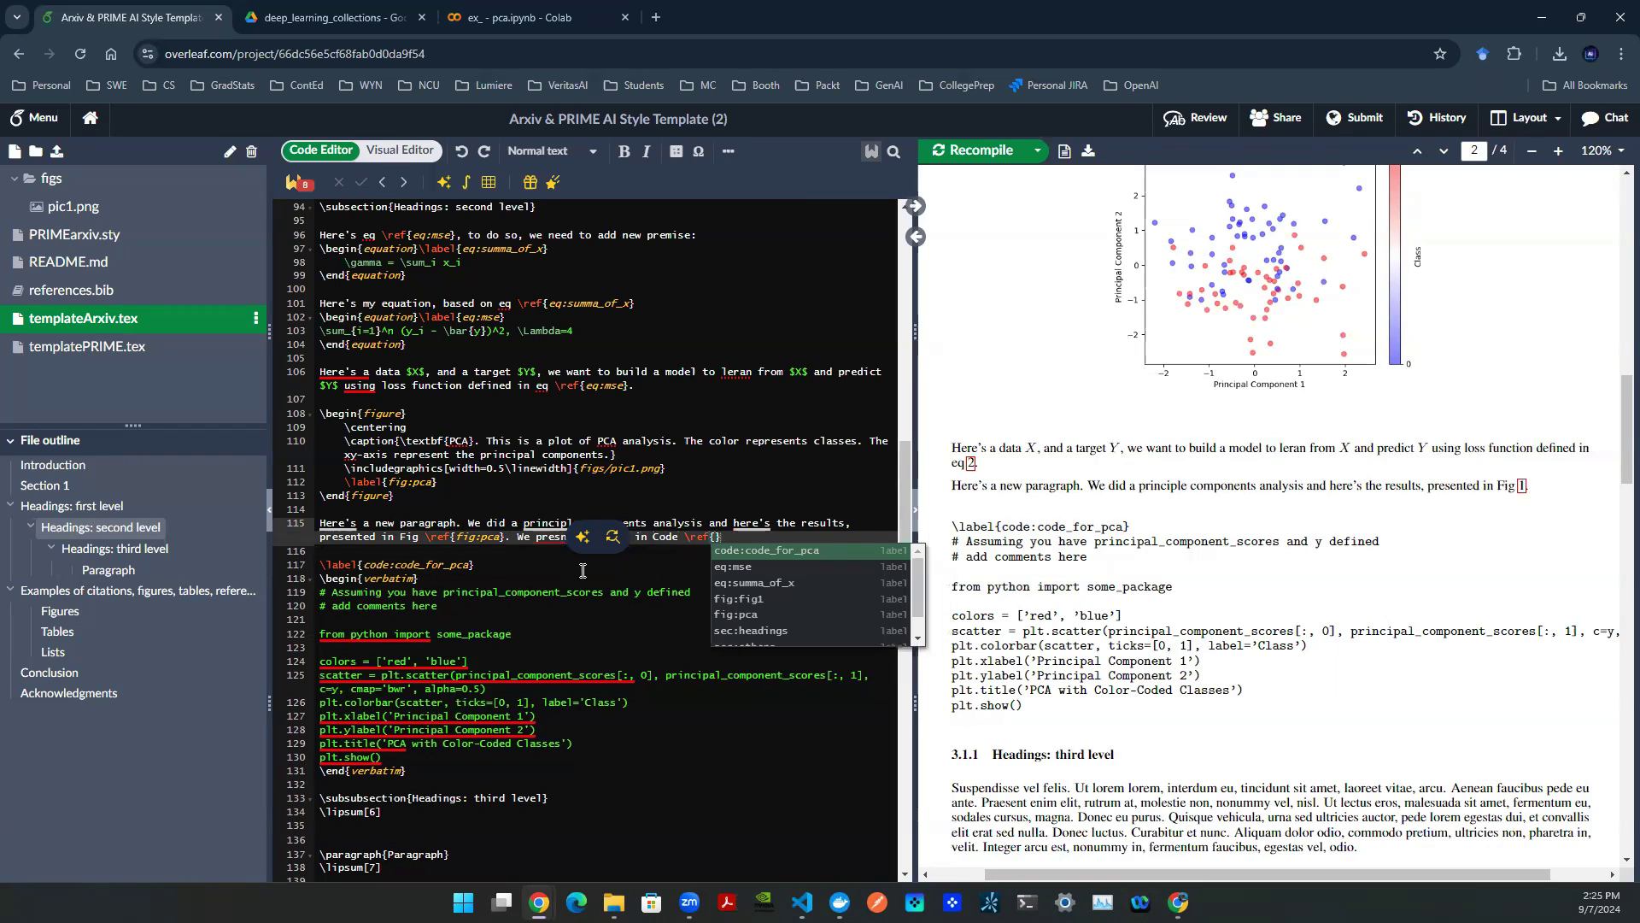
{"action": "key", "text": "Return"}
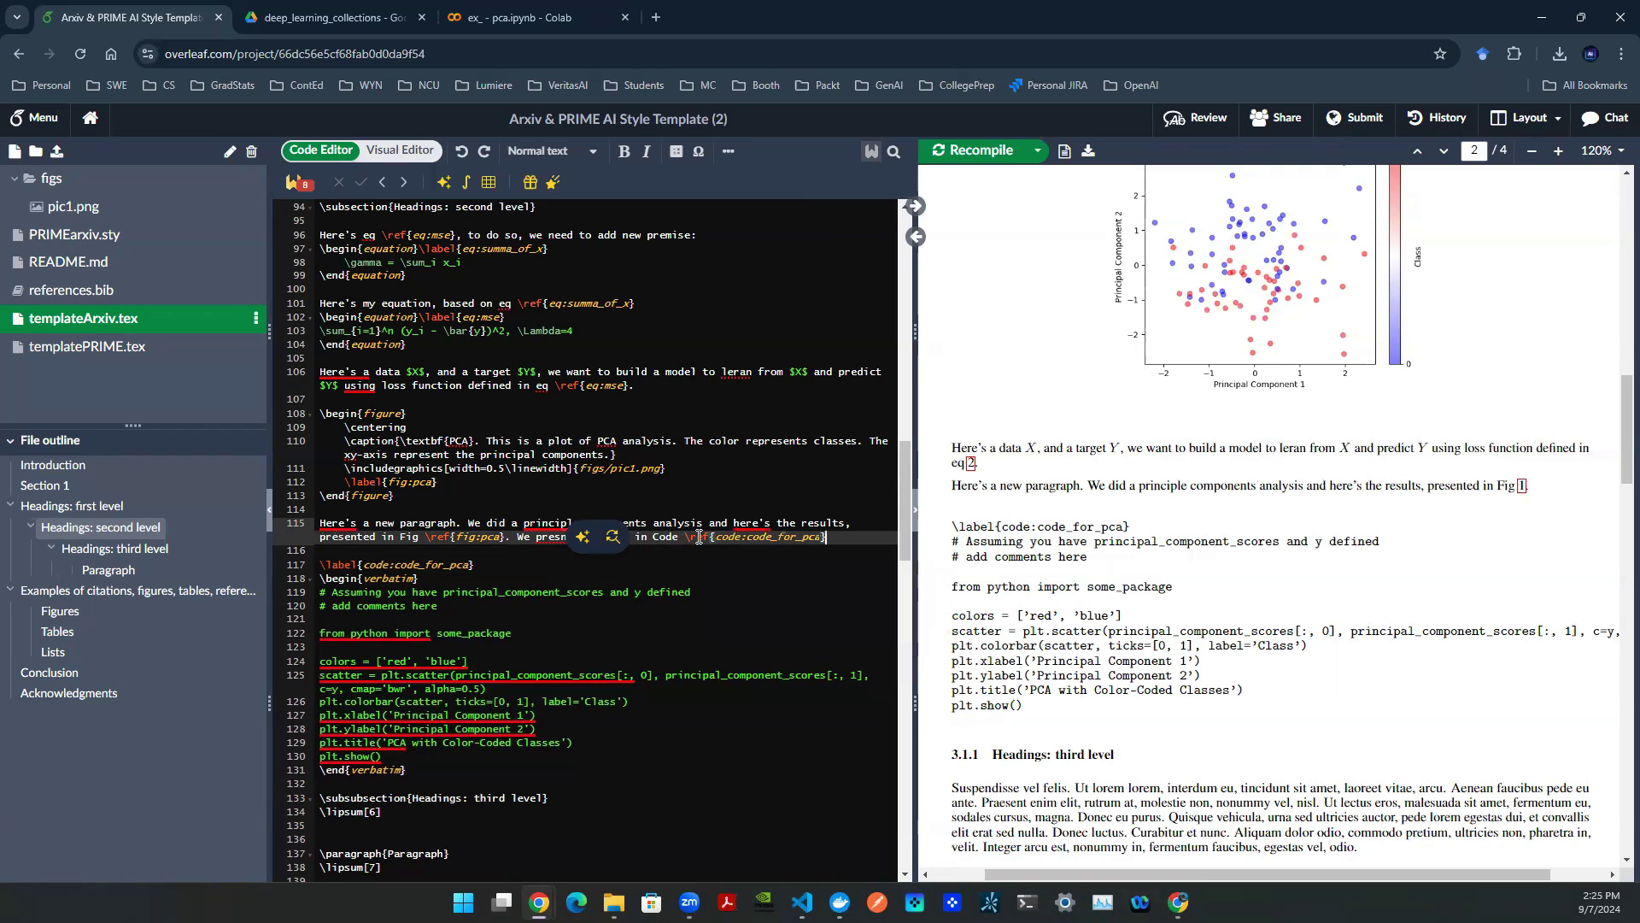
{"action": "double_click", "coordinate": [757, 536]}
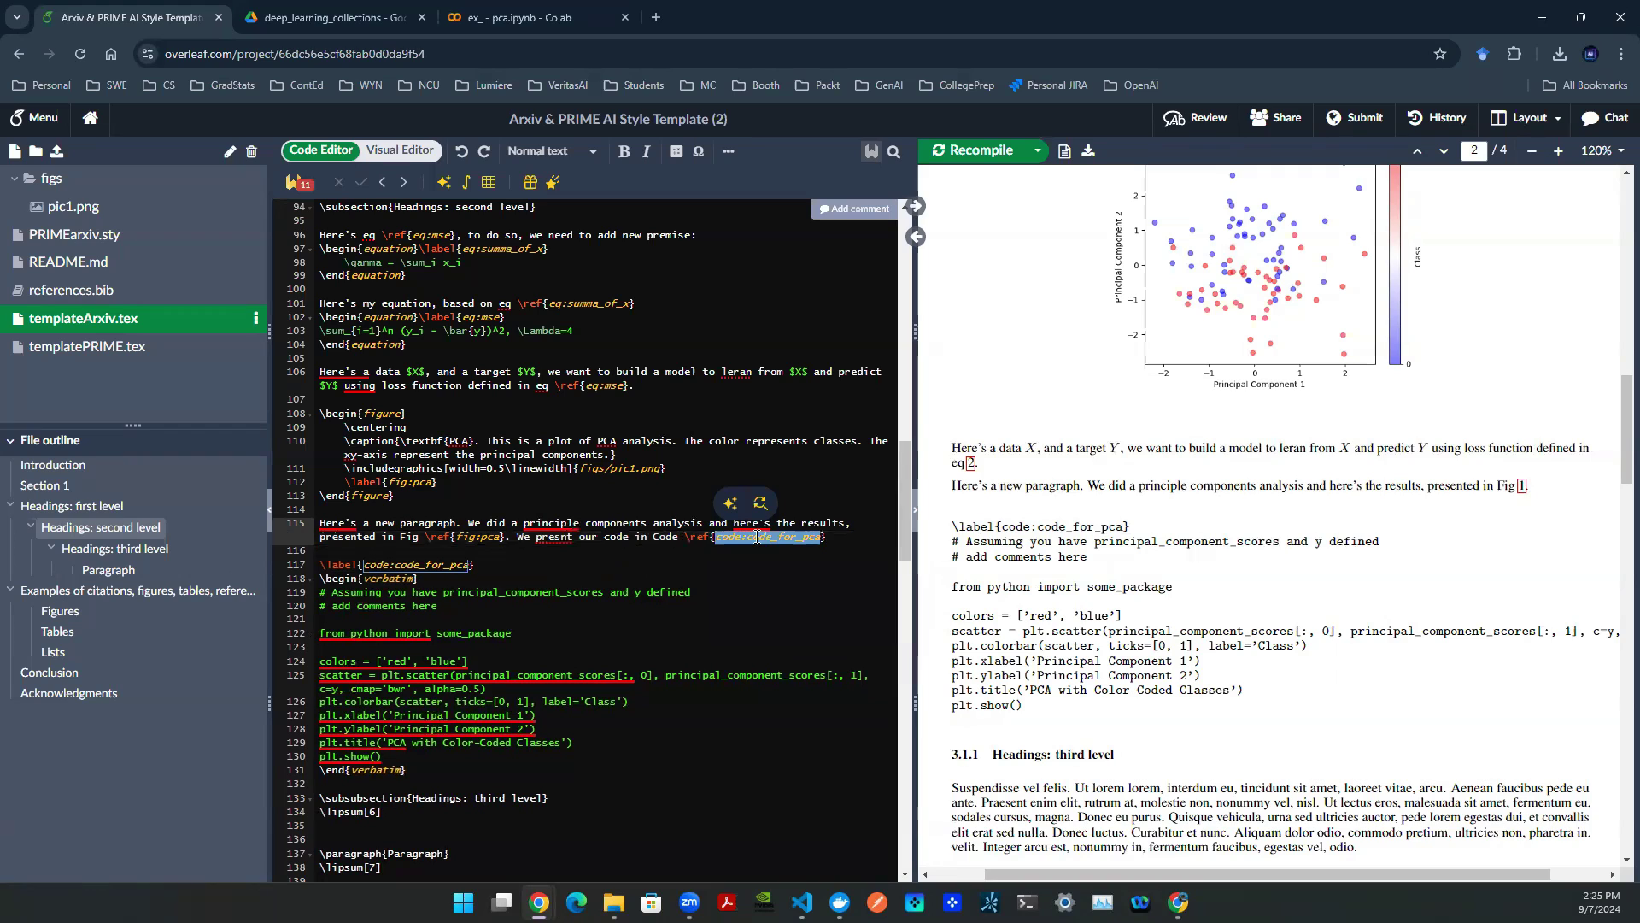
{"action": "left_click", "coordinate": [859, 537]}
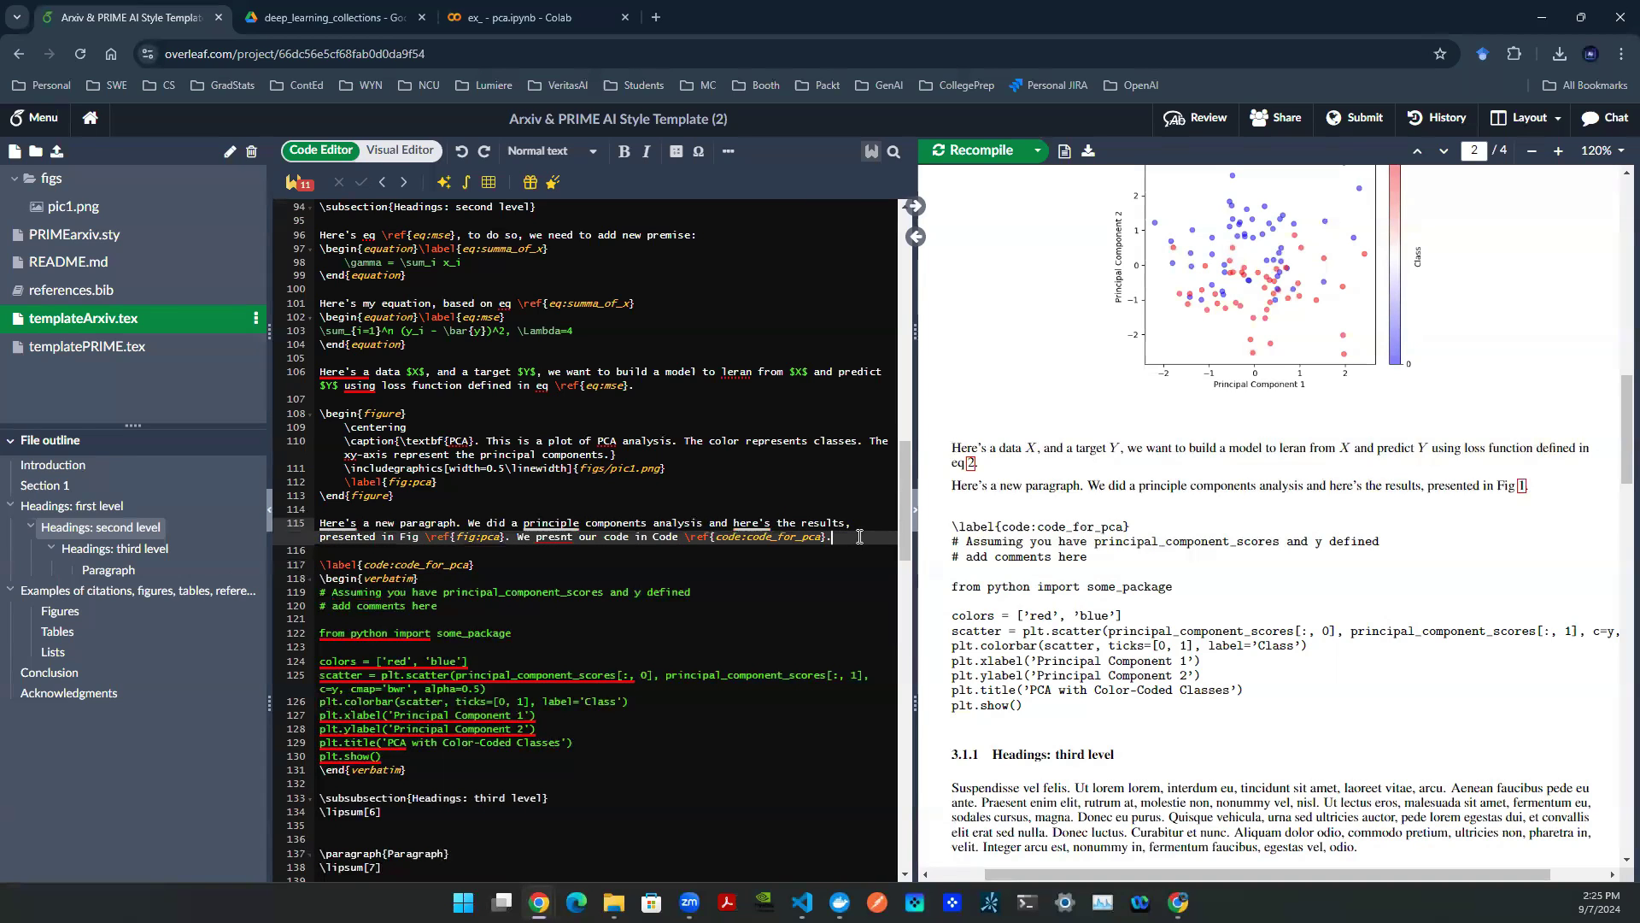
- Recompile and verify the PDF reads 'Code 3.1' above the rendered Python code
{"action": "key", "text": "ctrl+s"}
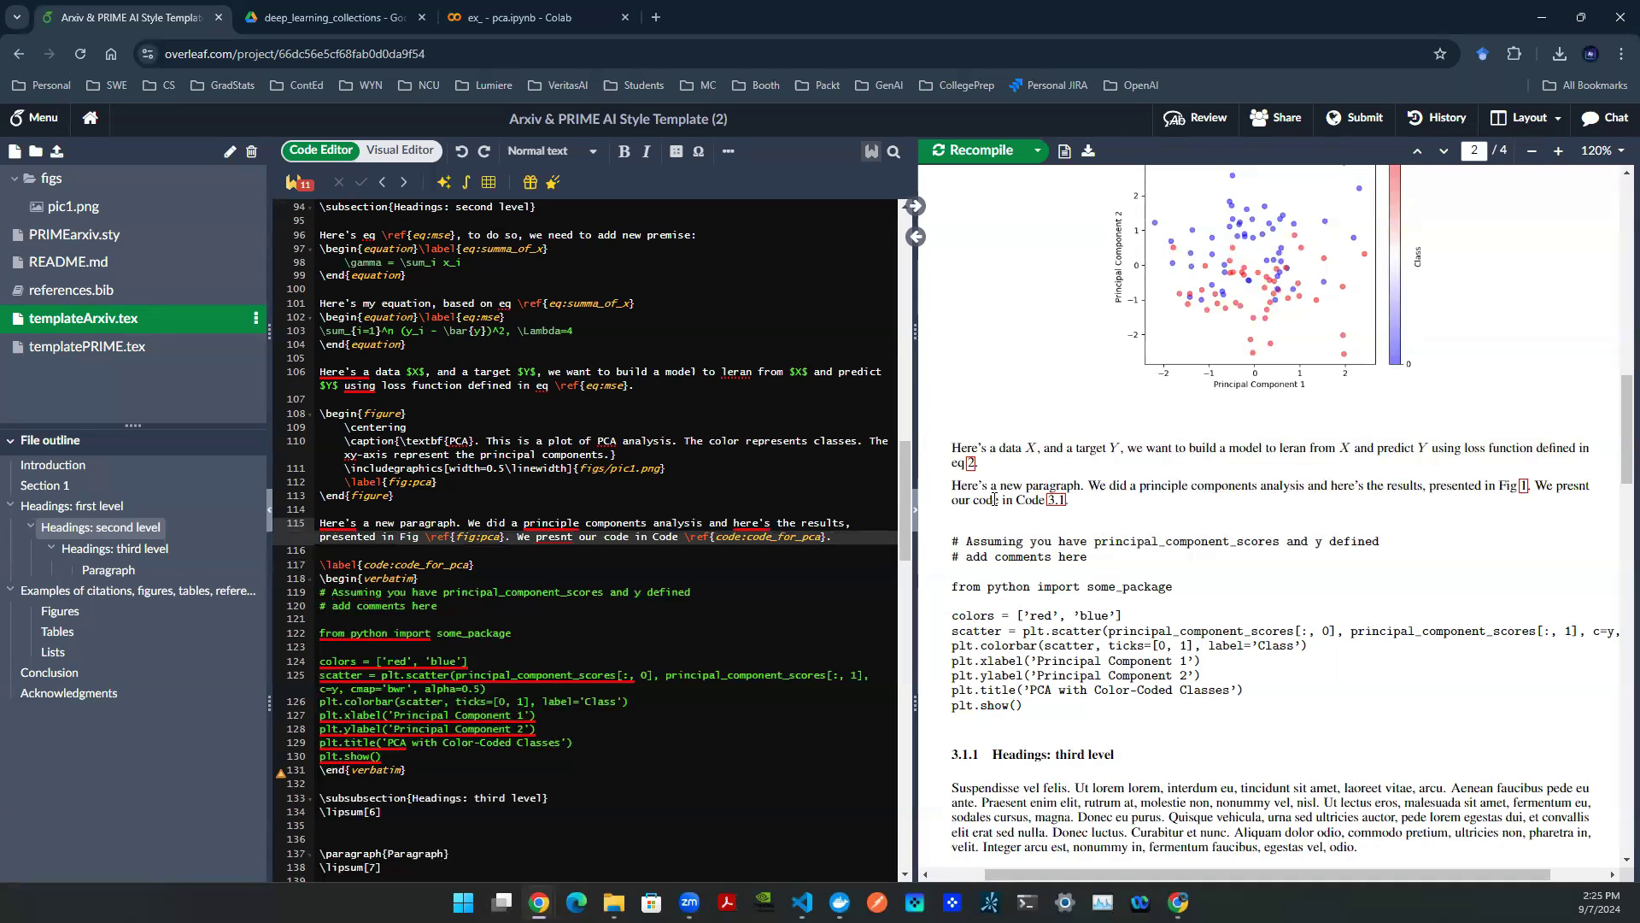
{"action": "left_click_drag", "start_coordinate": [995, 500], "coordinate": [1061, 501]}
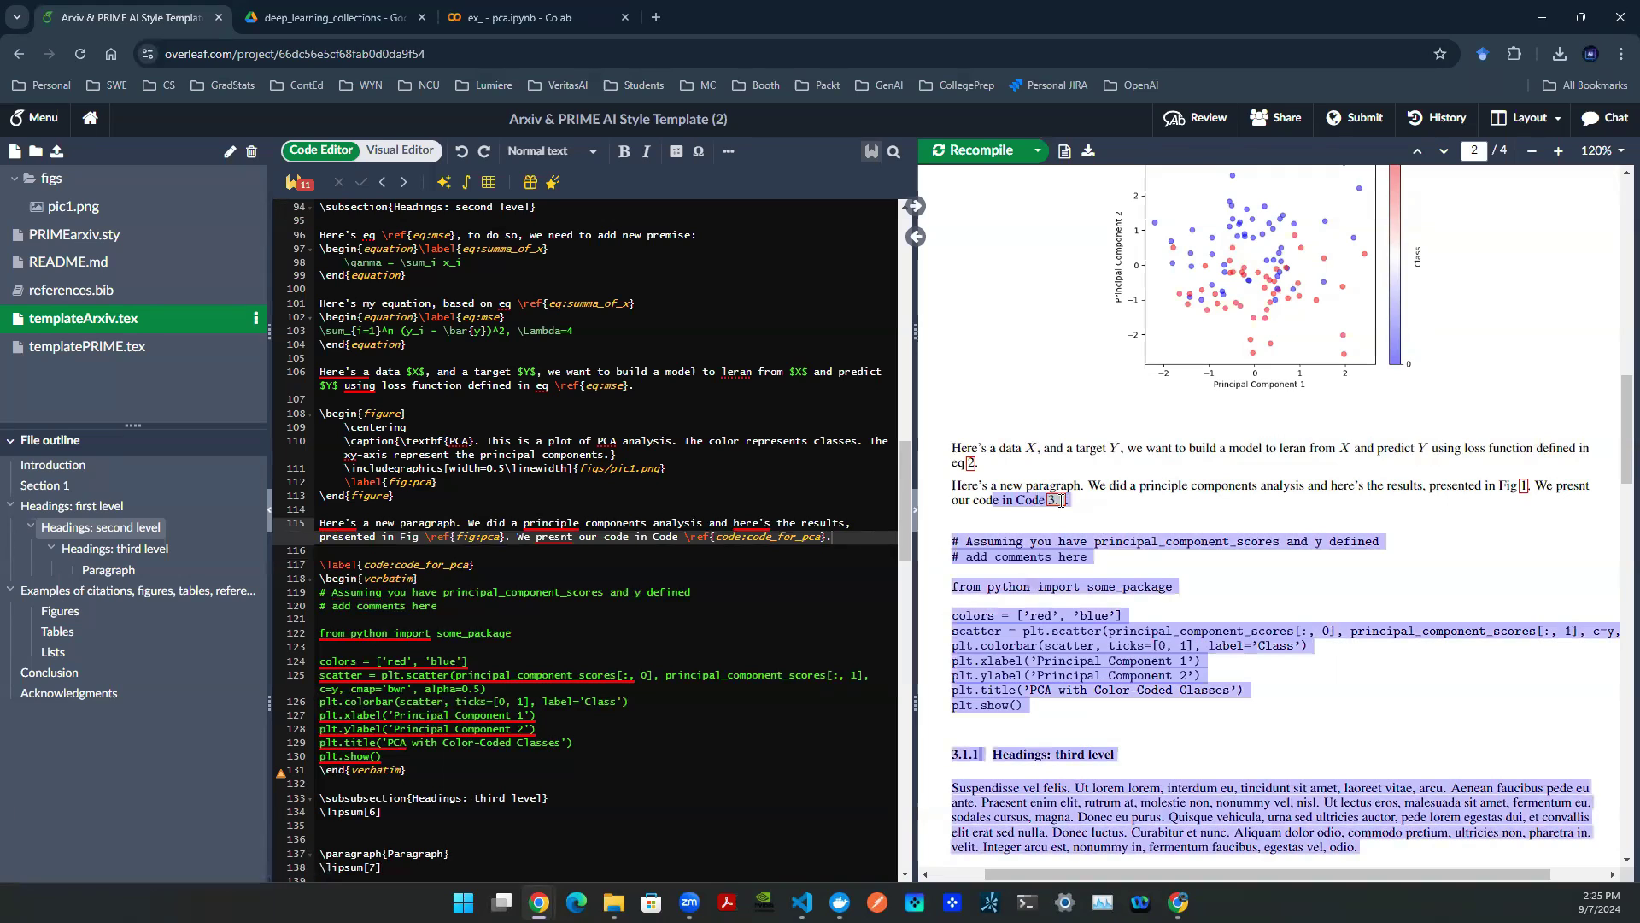
{"action": "left_click", "coordinate": [1027, 579]}
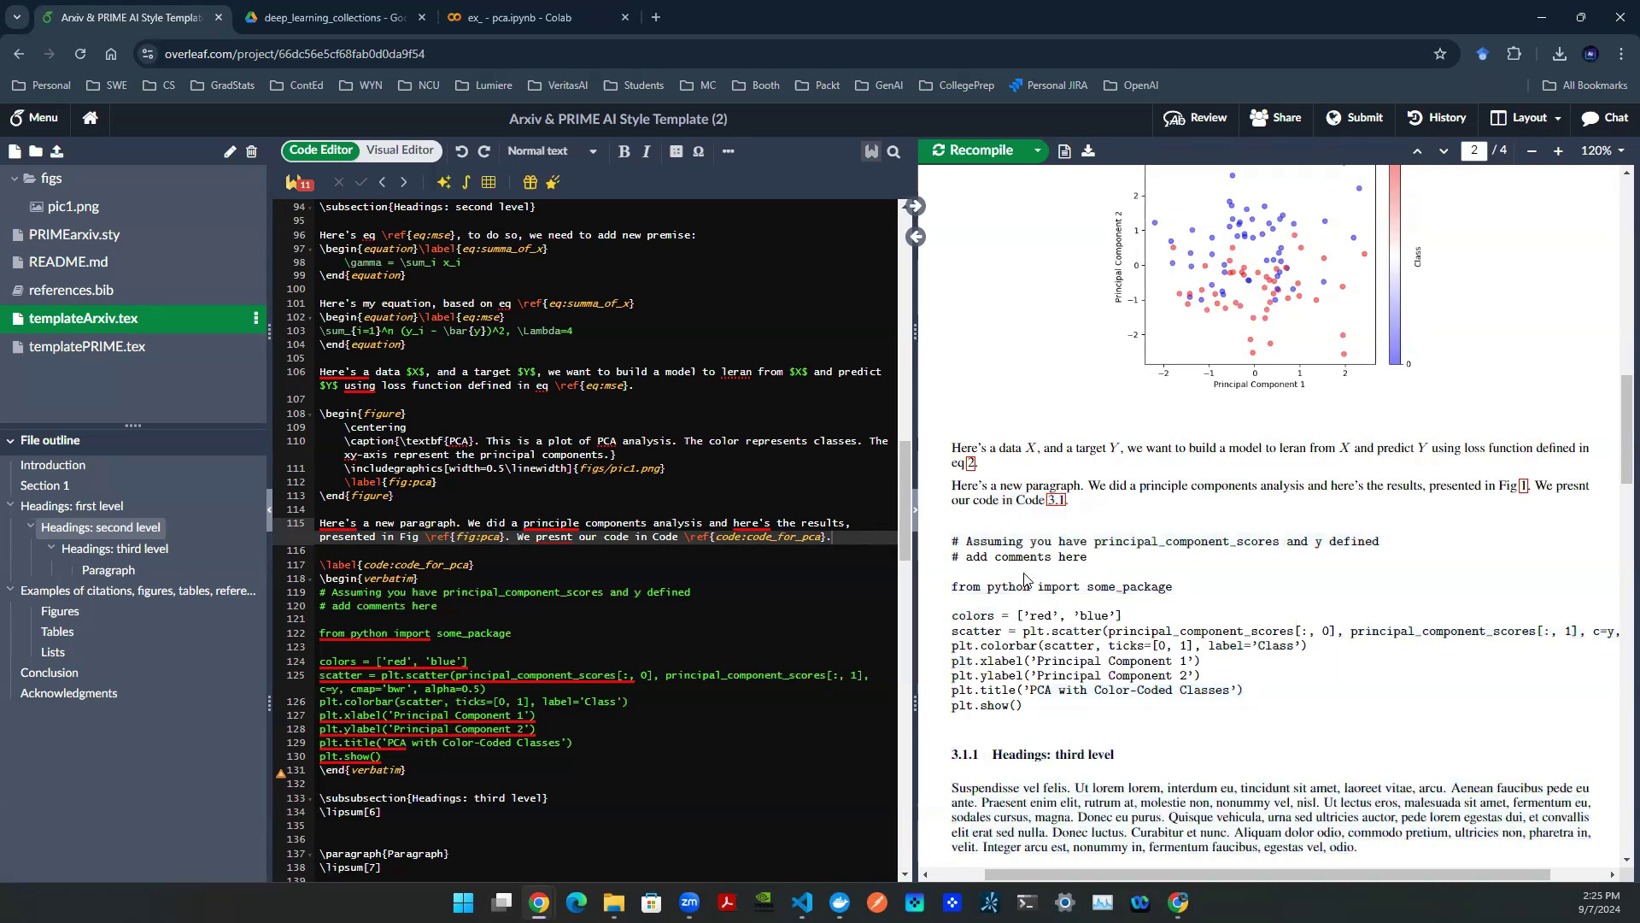
{"action": "left_click_drag", "start_coordinate": [1010, 542], "coordinate": [1025, 693]}
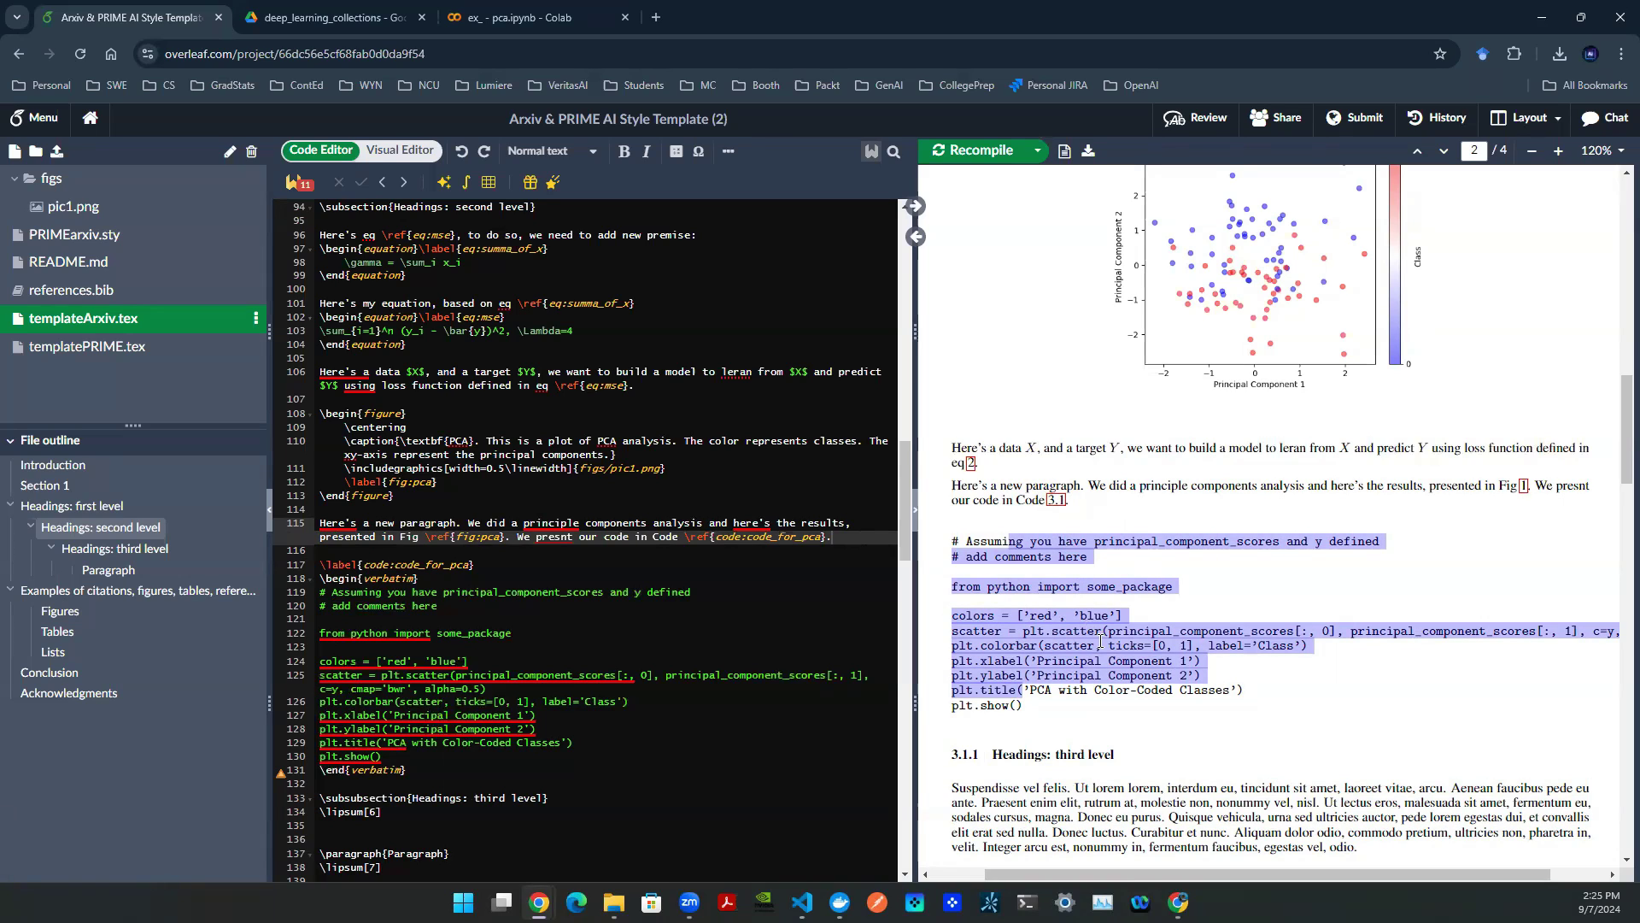
- Fix the opening quotes of 'red' and 'blue' on line 124, dismissing the AI suggestion, and recompile
{"action": "scroll", "coordinate": [823, 645], "scroll_direction": "down", "scroll_amount": 1}
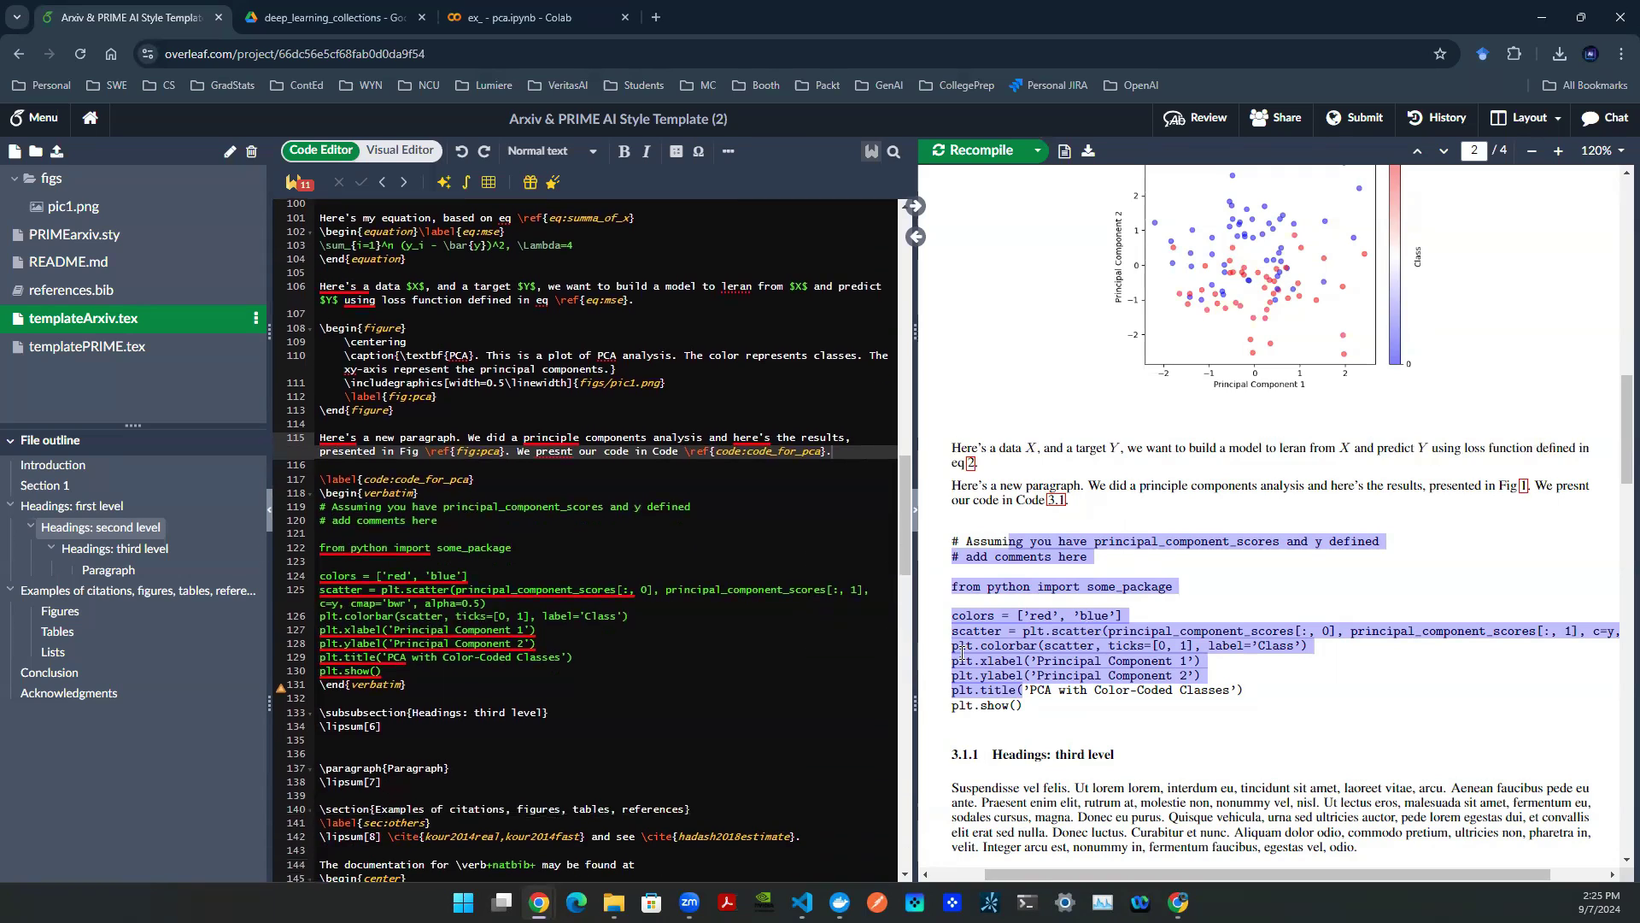
{"action": "left_click_drag", "start_coordinate": [1023, 617], "coordinate": [1043, 621]}
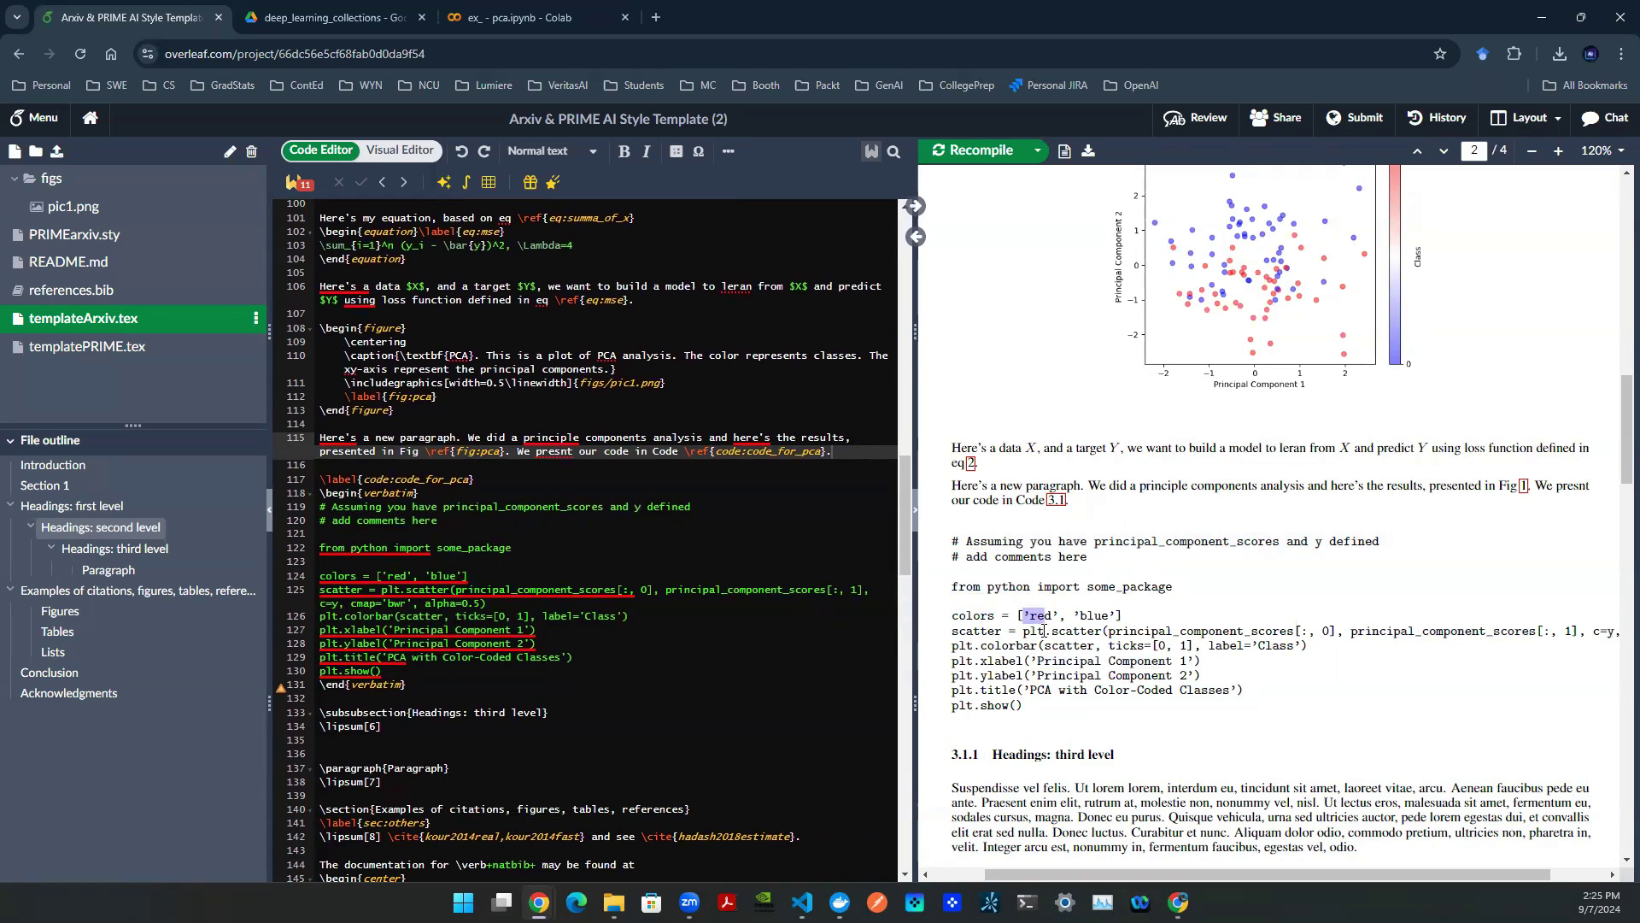
{"action": "left_click", "coordinate": [1012, 622]}
{"action": "left_click", "coordinate": [386, 576]}
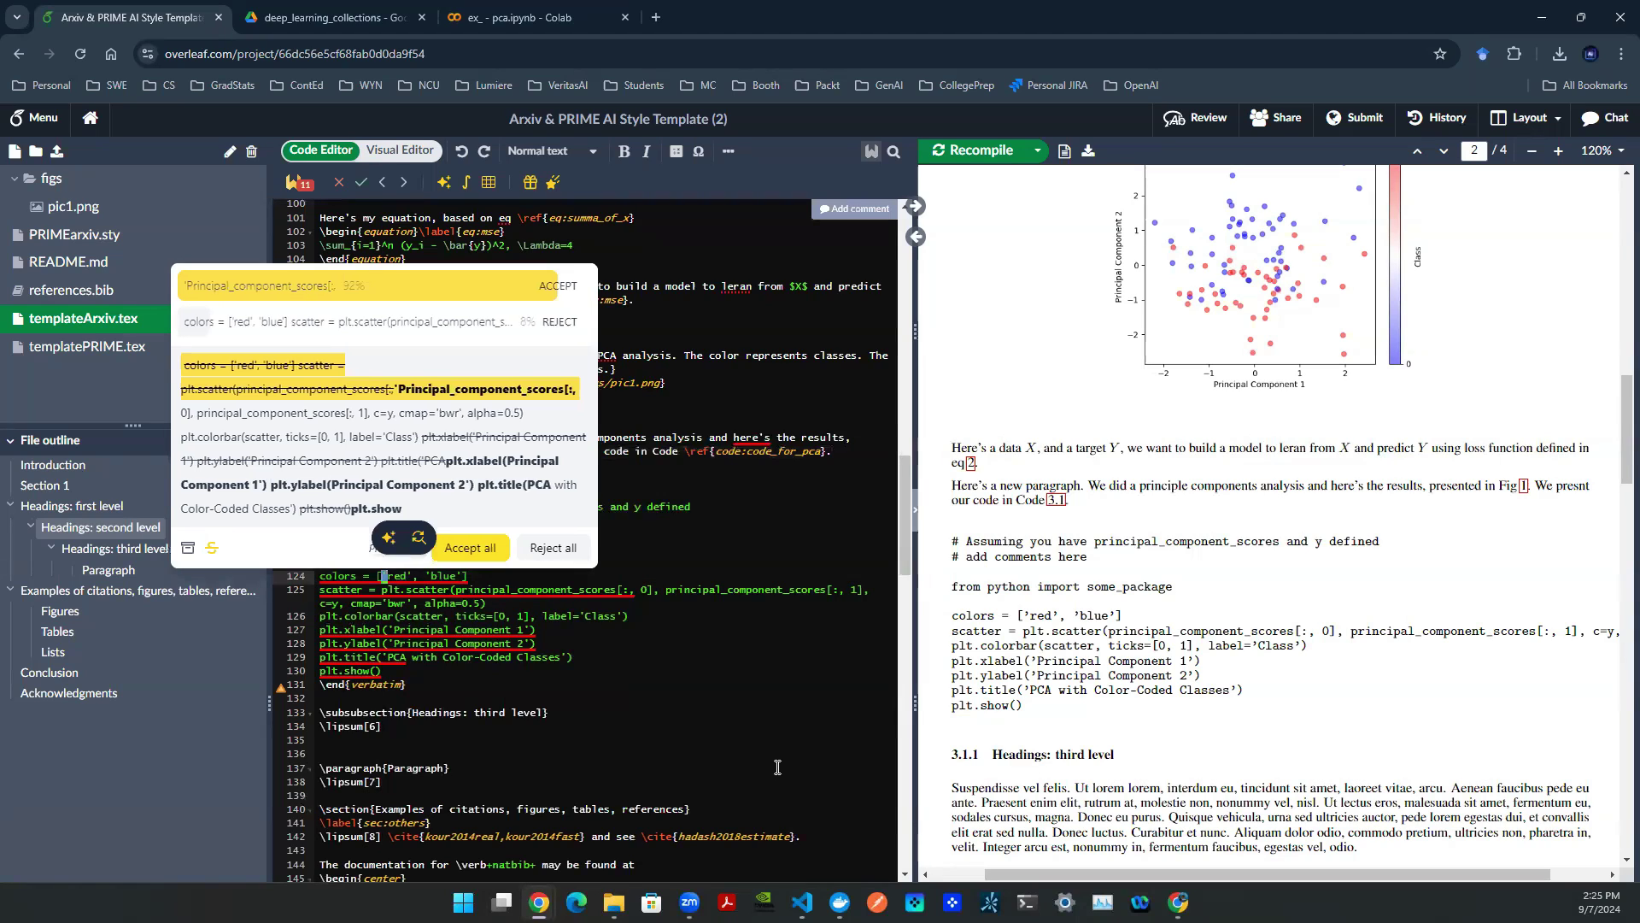
{"action": "key", "text": "Escape"}
{"action": "key", "text": "Right"}
{"action": "key", "text": "Right"}
{"action": "key", "text": "Right"}
{"action": "key", "text": "Right"}
{"action": "key", "text": "Right"}
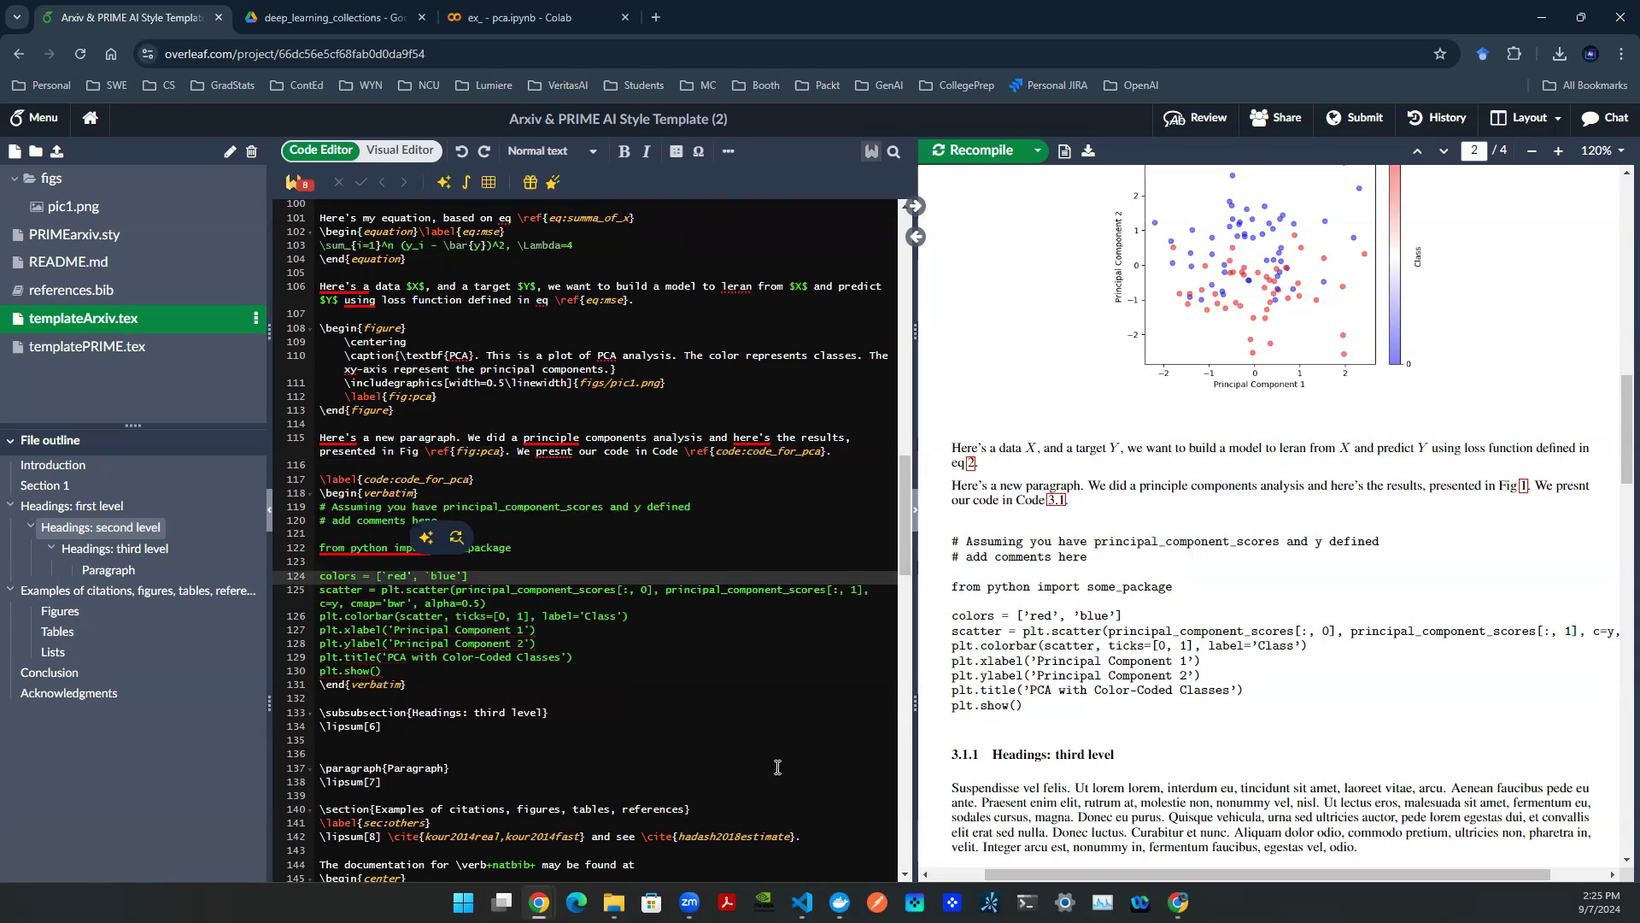
{"action": "key", "text": "ctrl+s"}
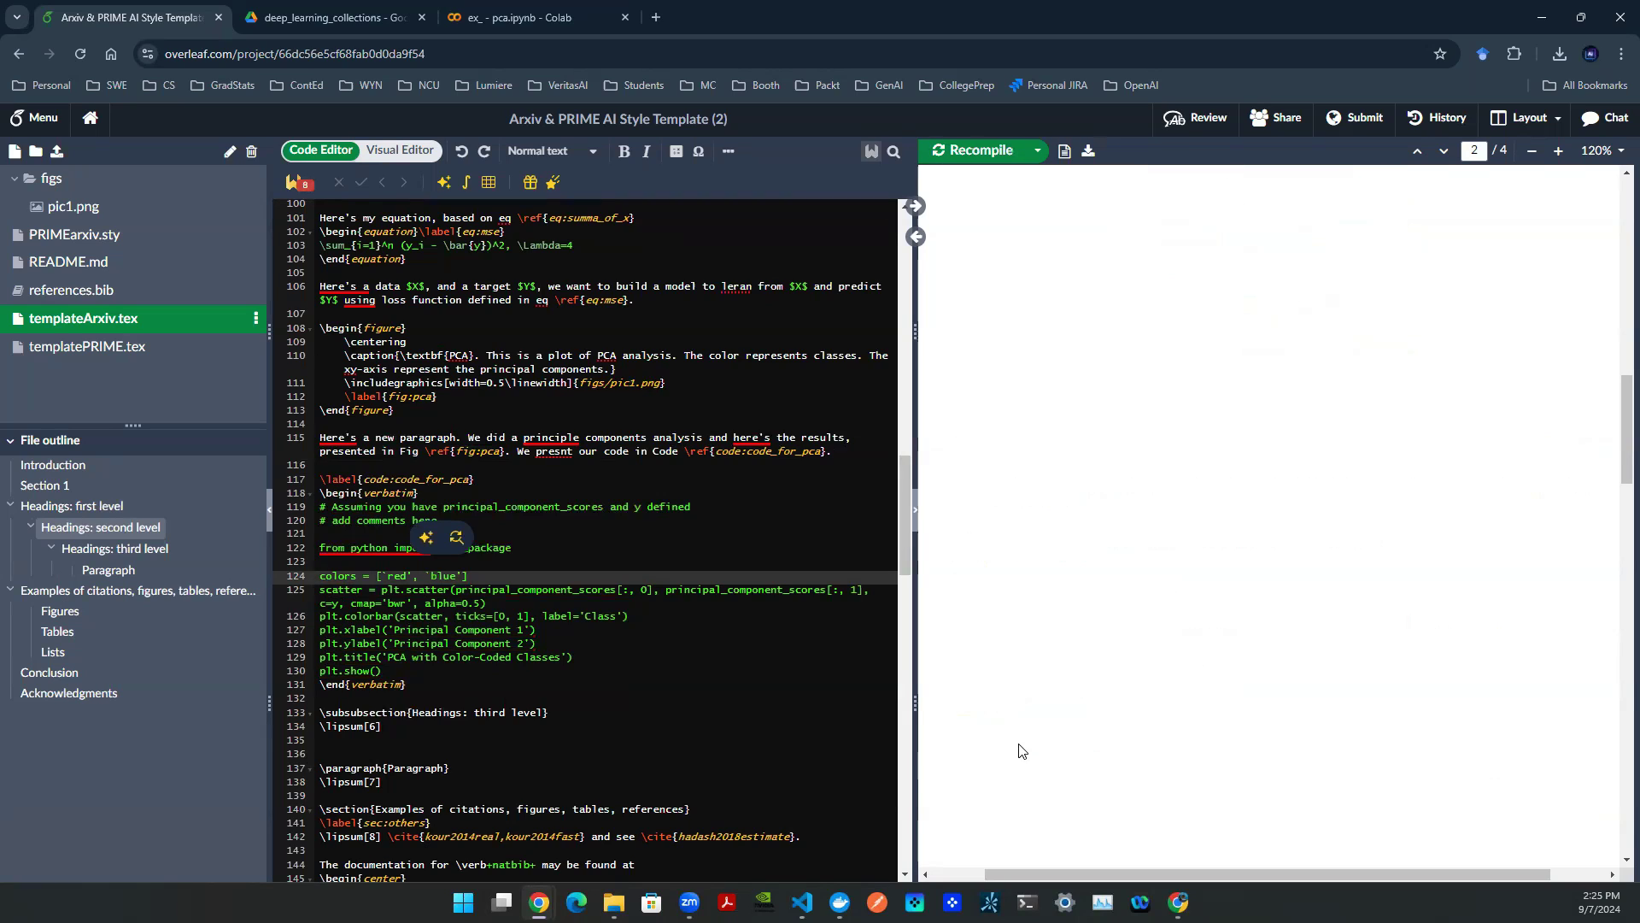
{"action": "left_click_drag", "start_coordinate": [1023, 615], "coordinate": [1120, 616]}
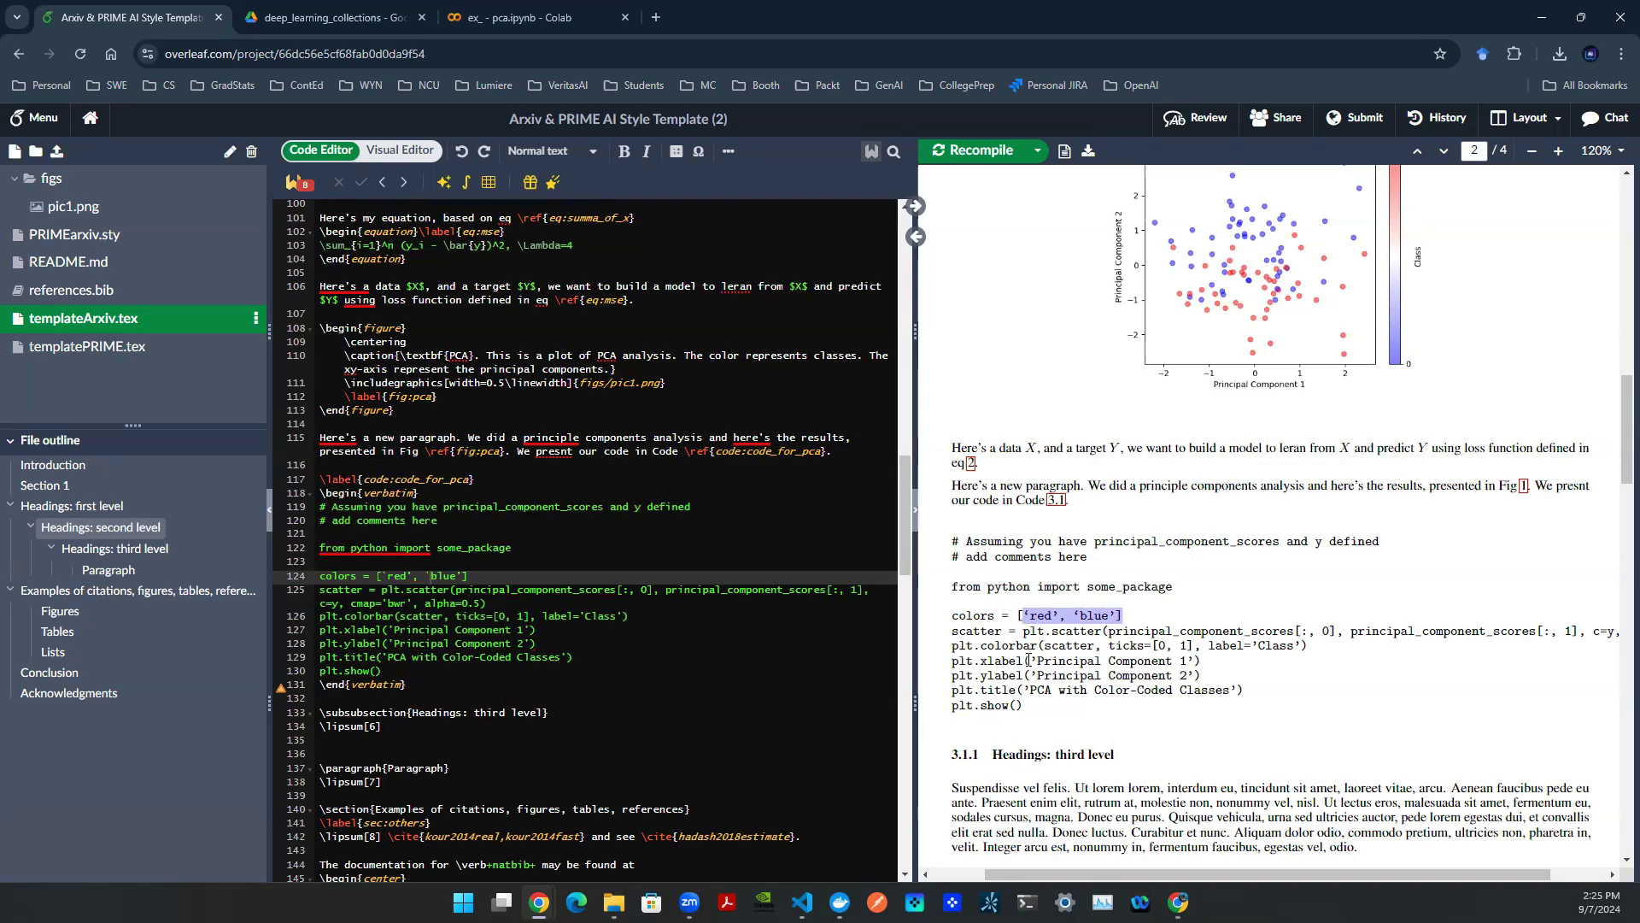
- Replace the straight opening quotes in the xlabel and ylabel strings with backticks
{"action": "mouse_move", "coordinate": [1029, 660]}
{"action": "left_mouse_down"}
{"action": "mouse_move", "coordinate": [1056, 661]}
{"action": "mouse_move", "coordinate": [1040, 662]}
{"action": "left_mouse_up"}
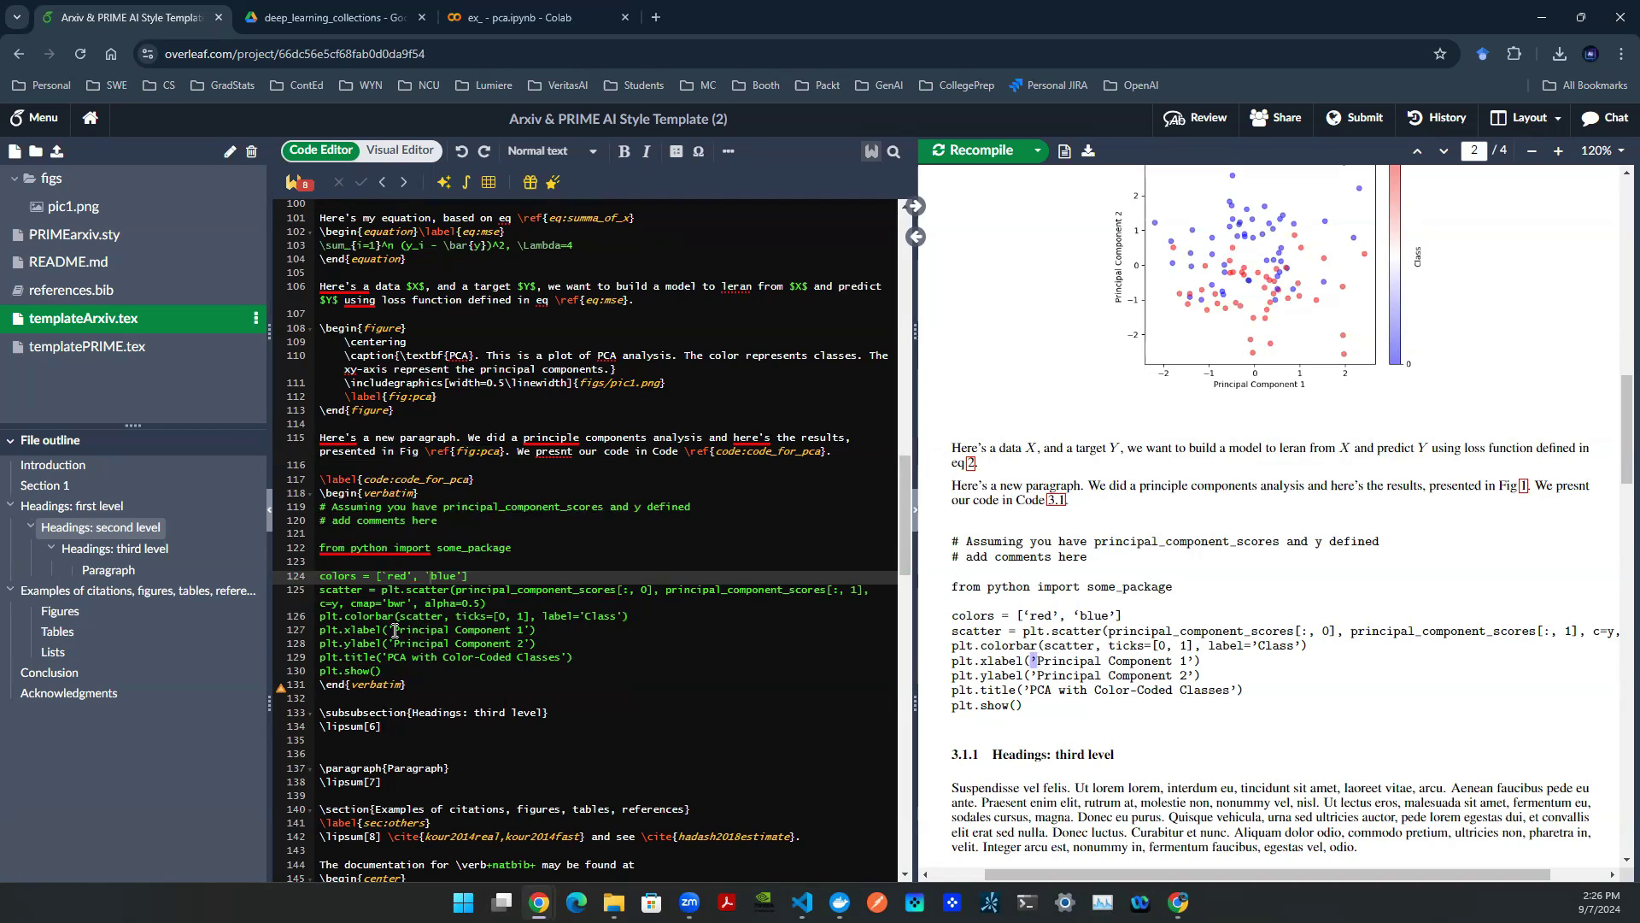
{"action": "left_click", "coordinate": [391, 629]}
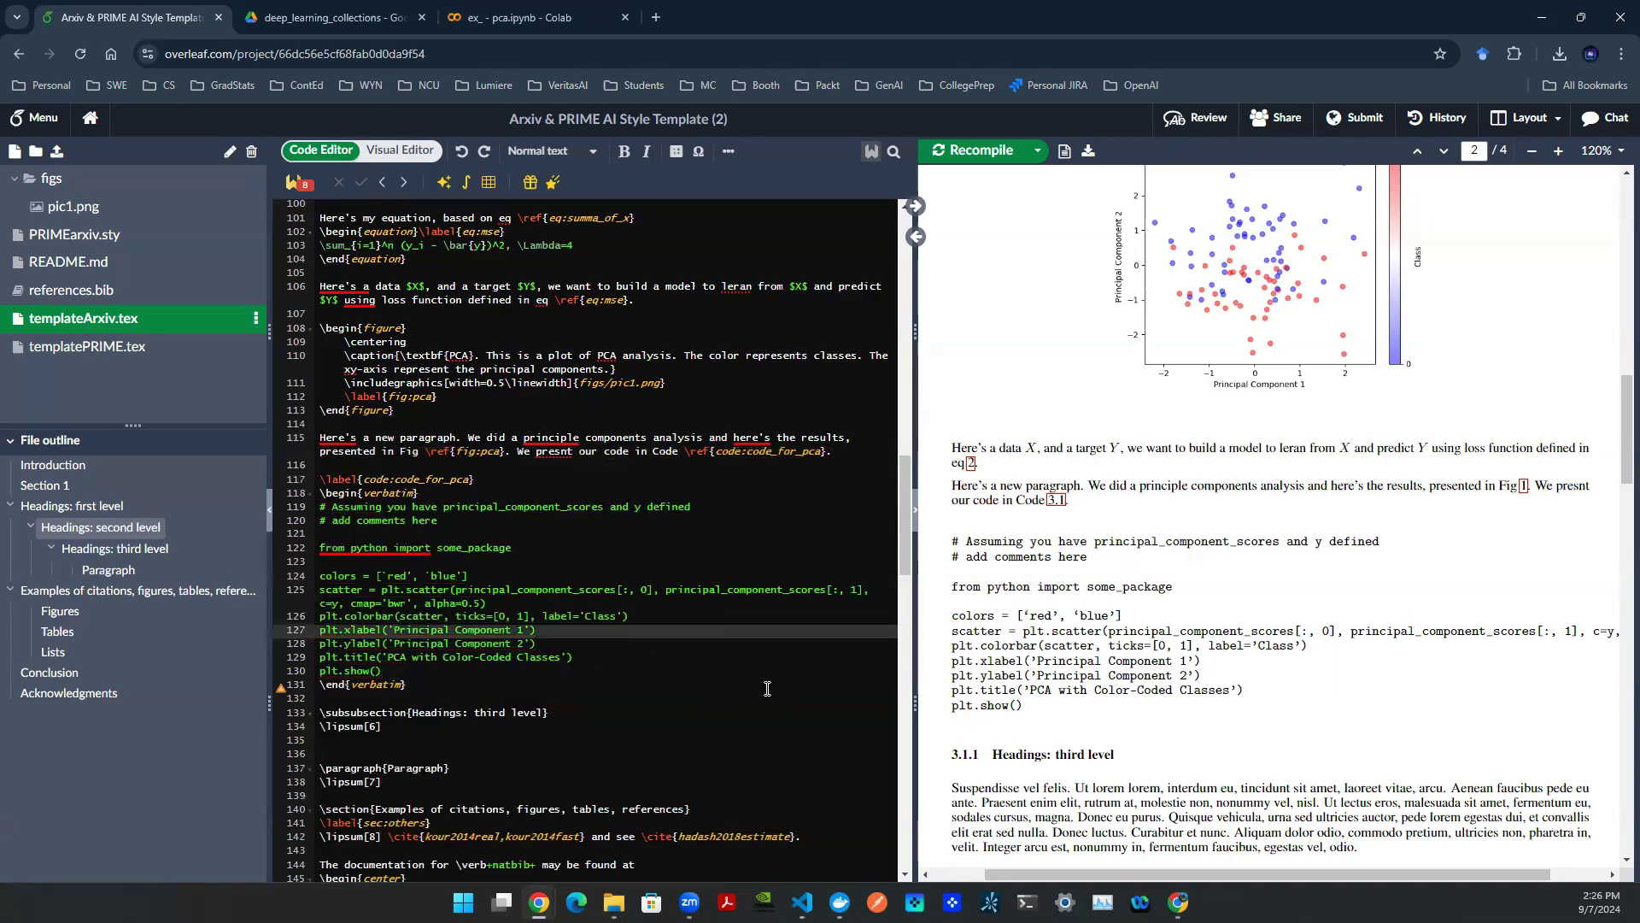
{"action": "key", "text": "BackSpace"}
{"action": "type", "text": "`"}
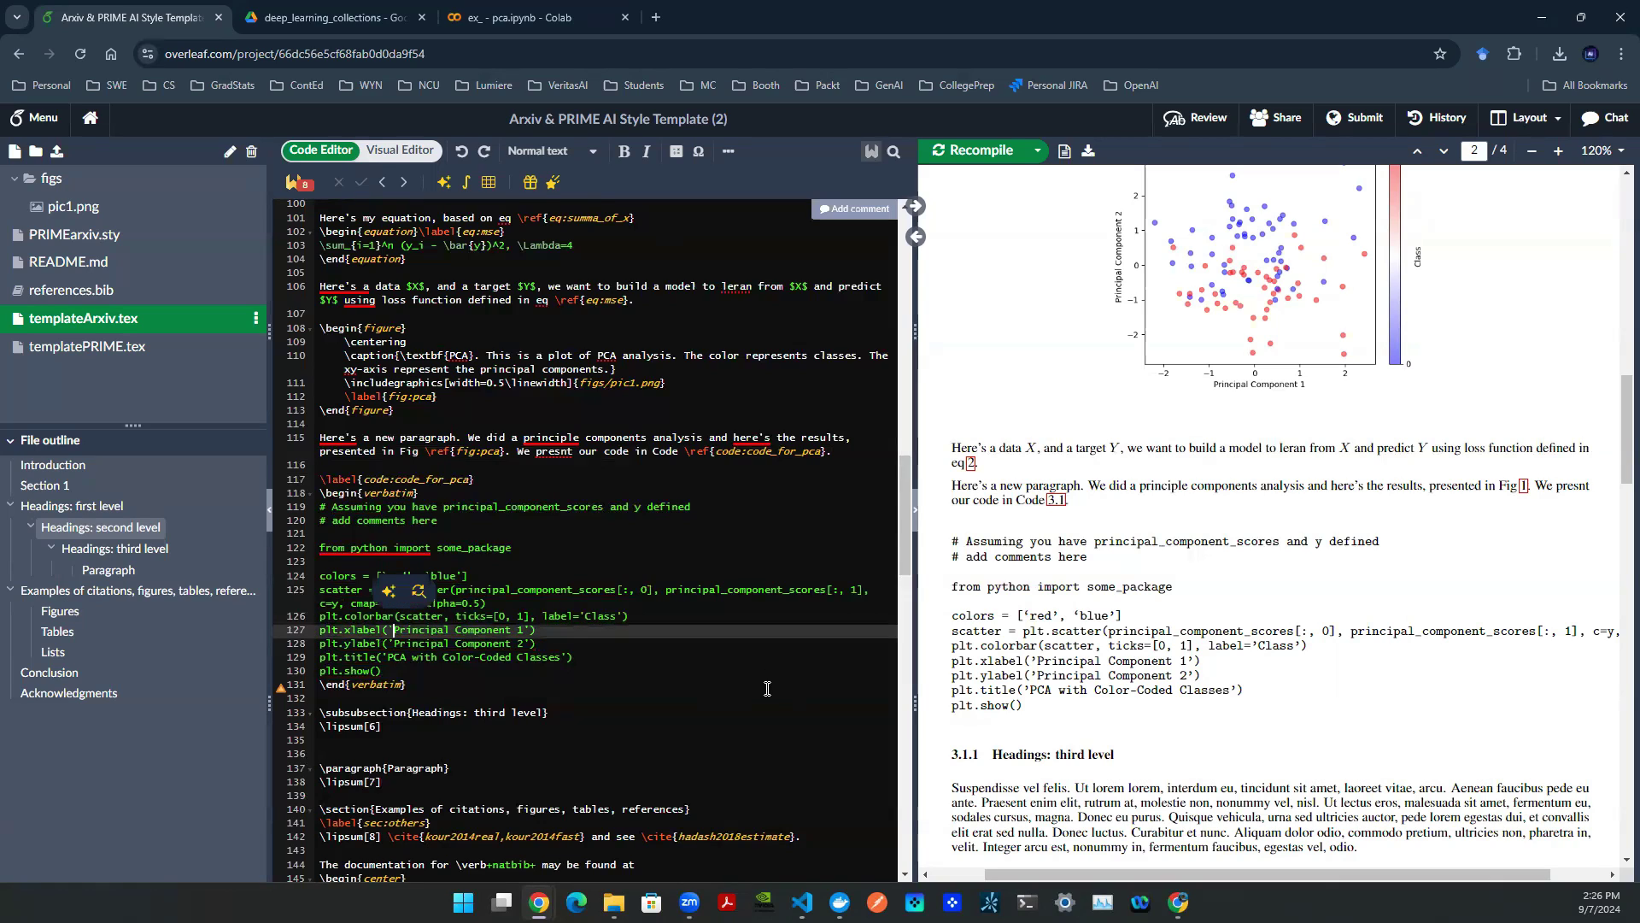
{"action": "key", "text": "Down"}
{"action": "key", "text": "BackSpace"}
{"action": "type", "text": "`"}
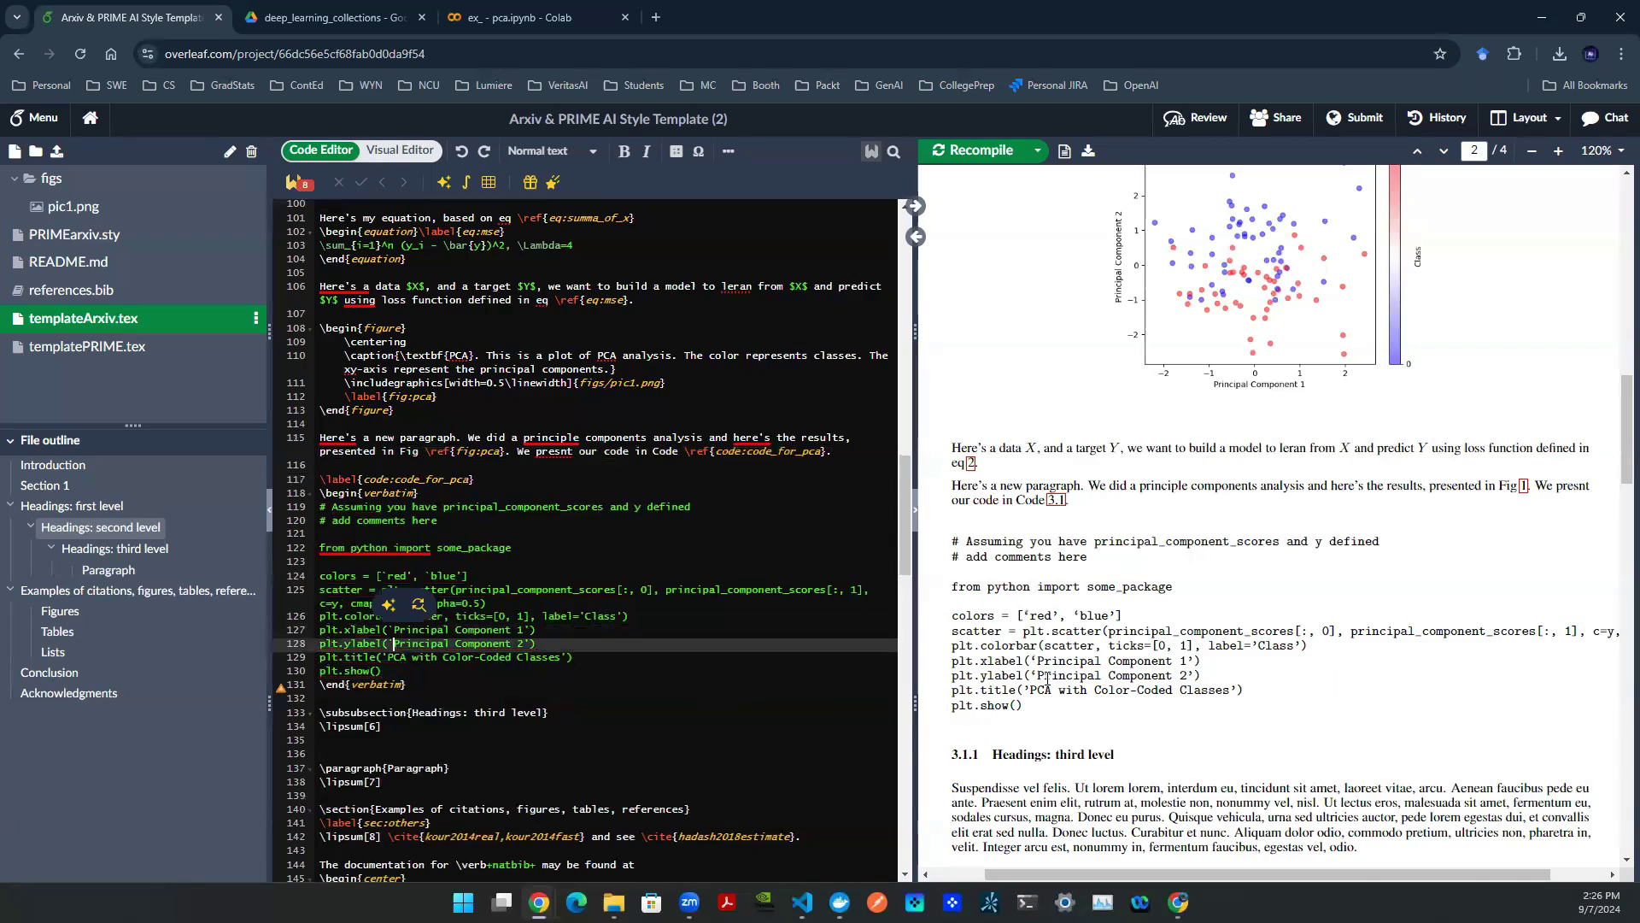
- Recompile and compare the axis-label quotes in the PDF
{"action": "left_click_drag", "start_coordinate": [1032, 675], "coordinate": [1054, 677]}
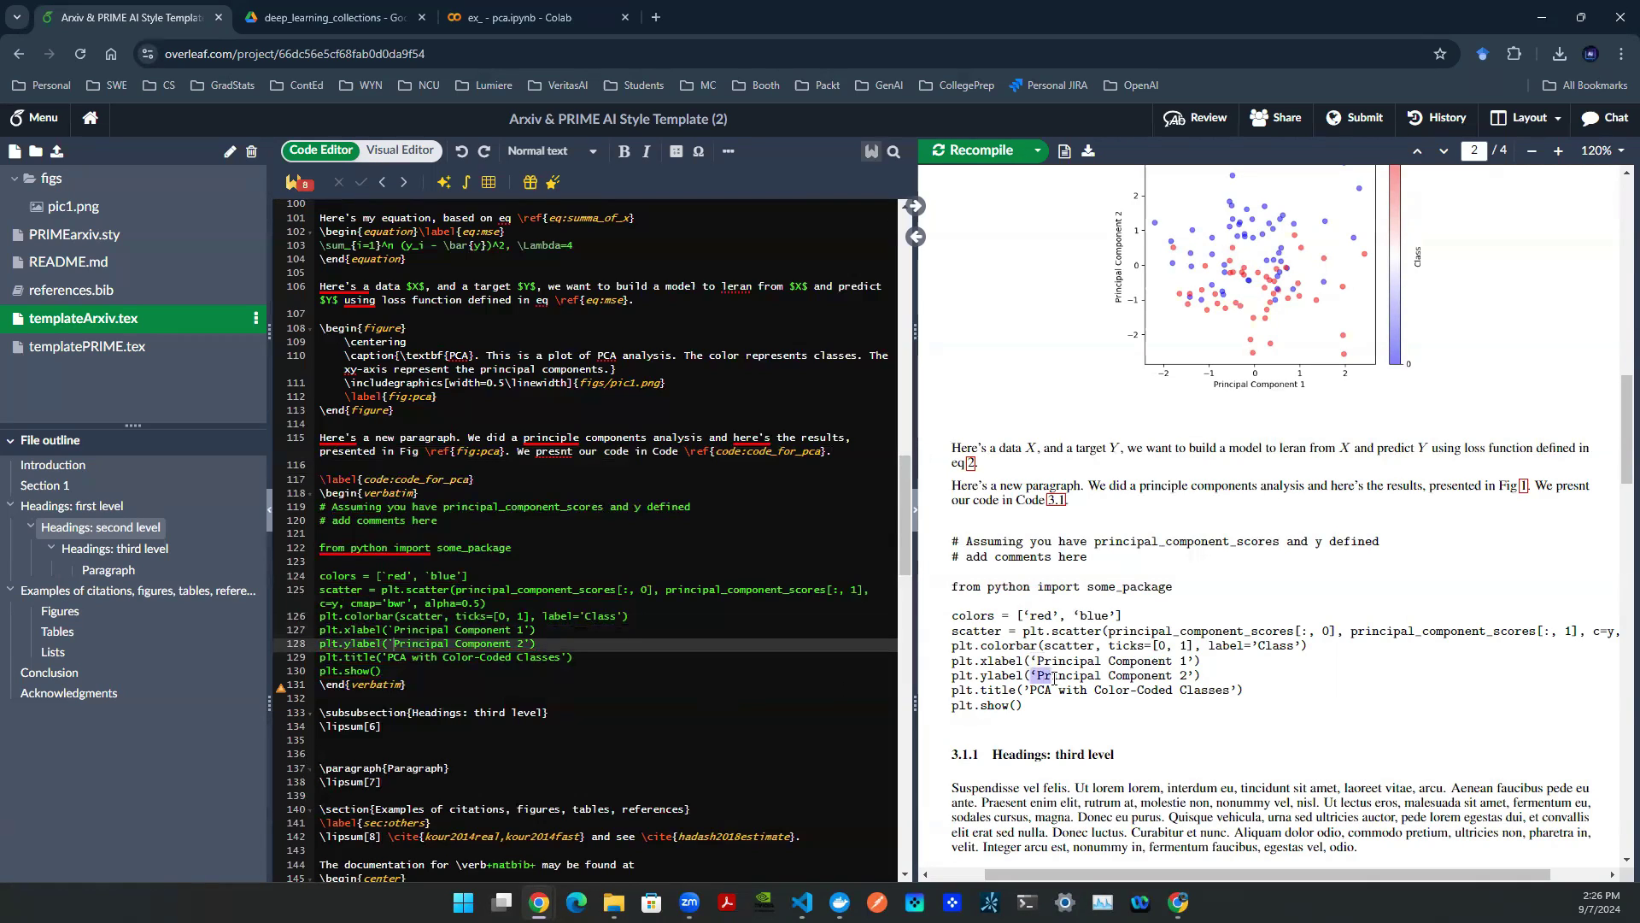
{"action": "left_click", "coordinate": [389, 657]}
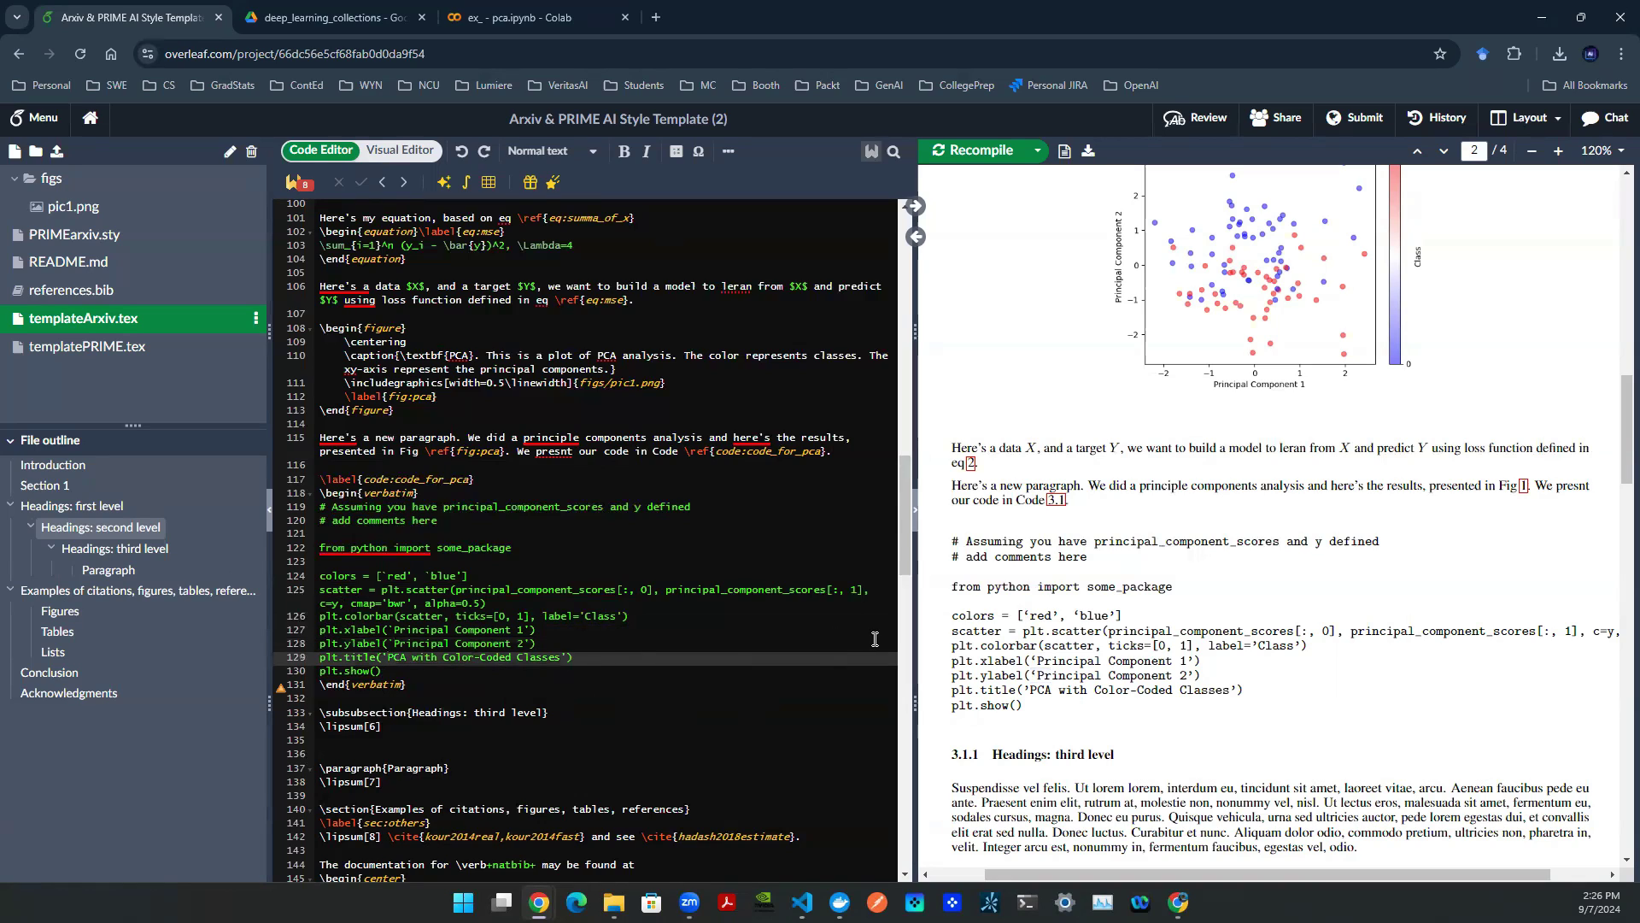
{"action": "key", "text": "ctrl+s"}
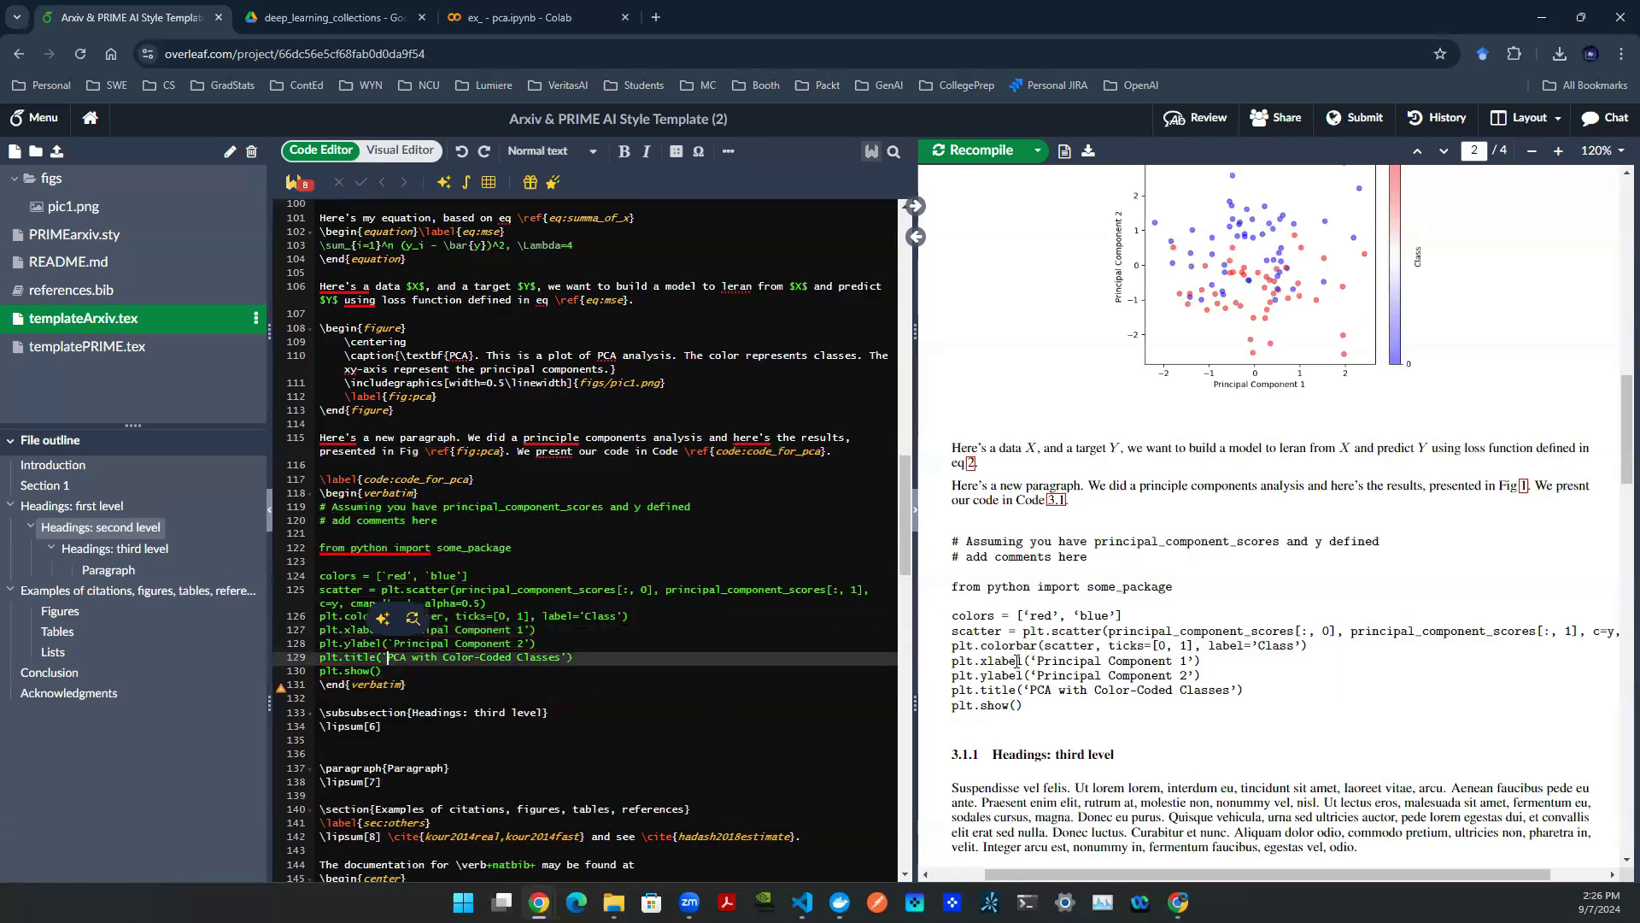
{"action": "left_click_drag", "start_coordinate": [1023, 660], "coordinate": [1062, 681]}
{"action": "left_click", "coordinate": [1119, 690]}
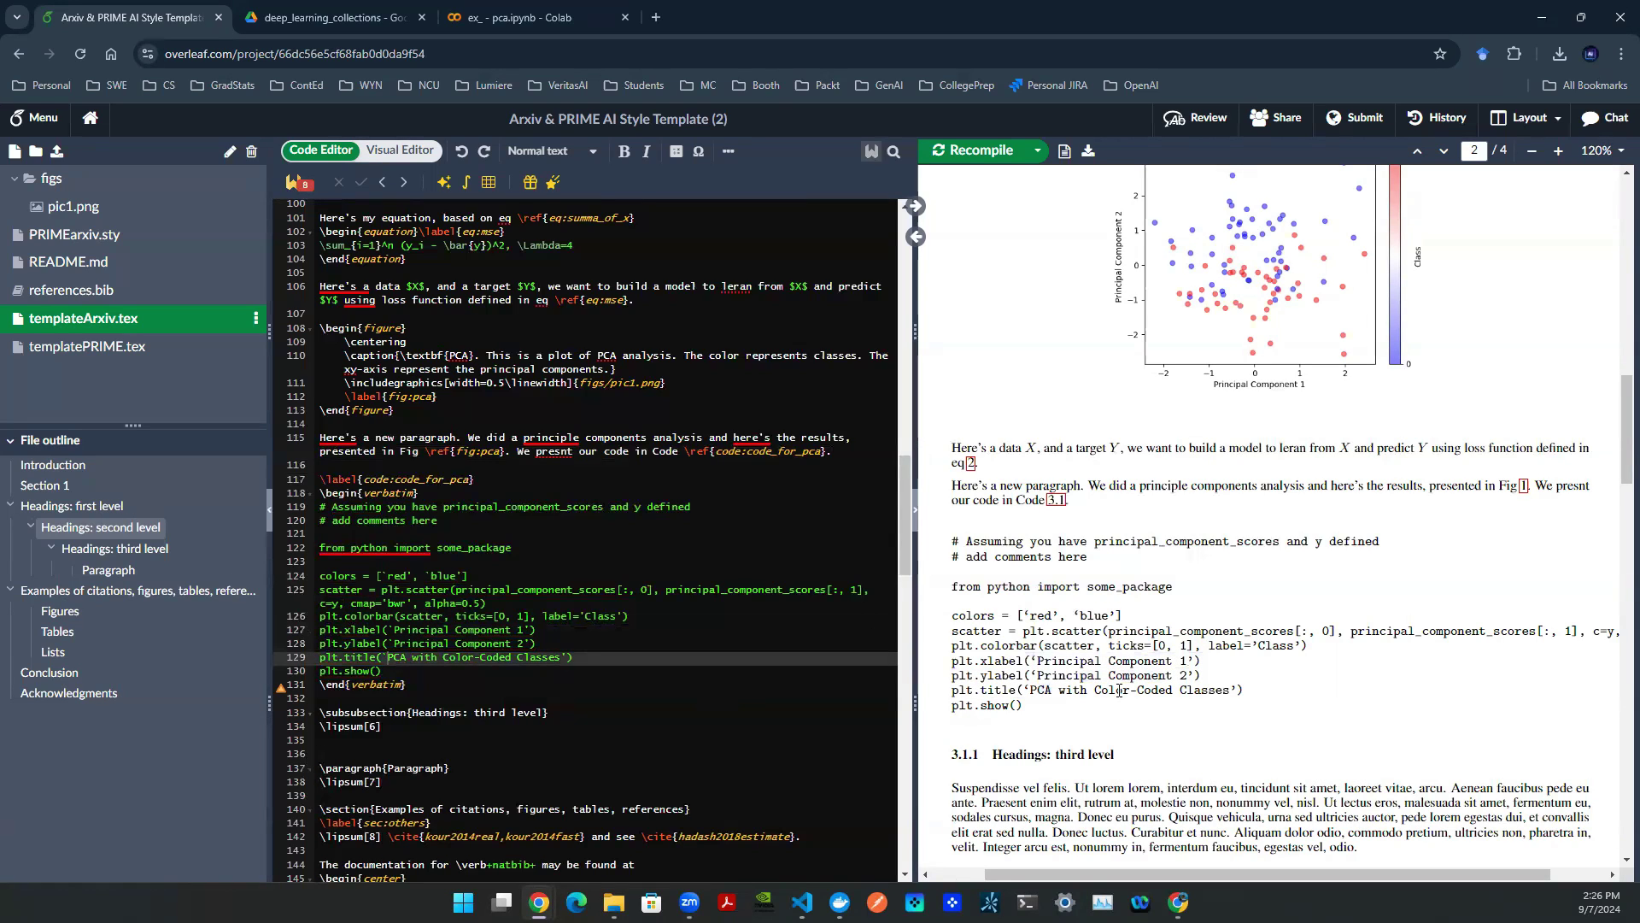